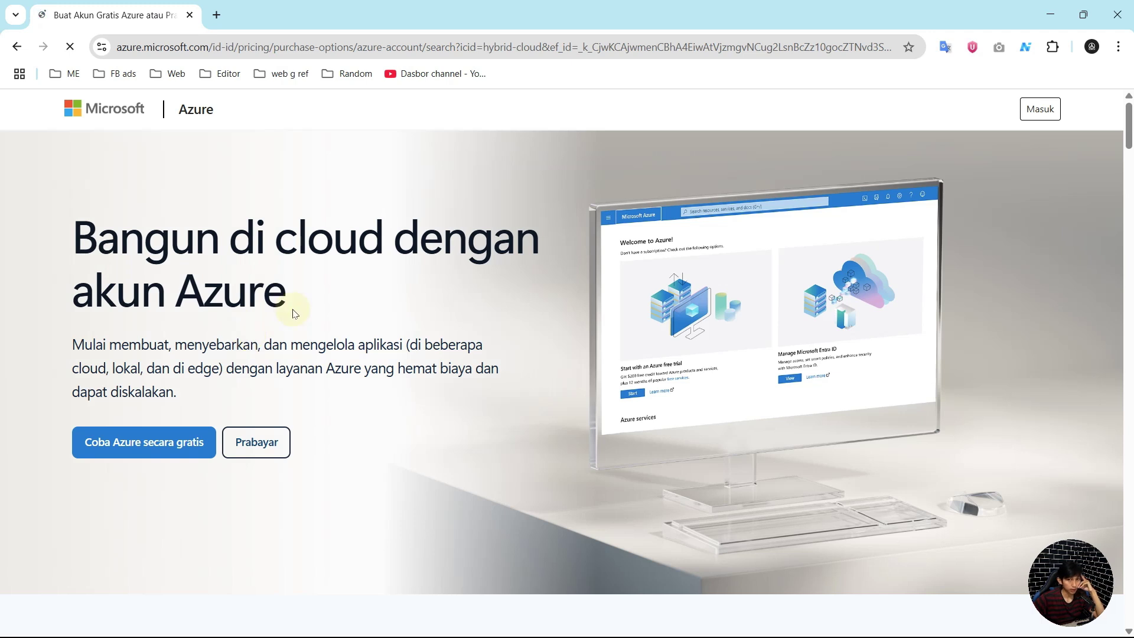
Step: Sign in to Azure using Masuk on the Azure free account page
{"action": "left_click", "coordinate": [1055, 111]}
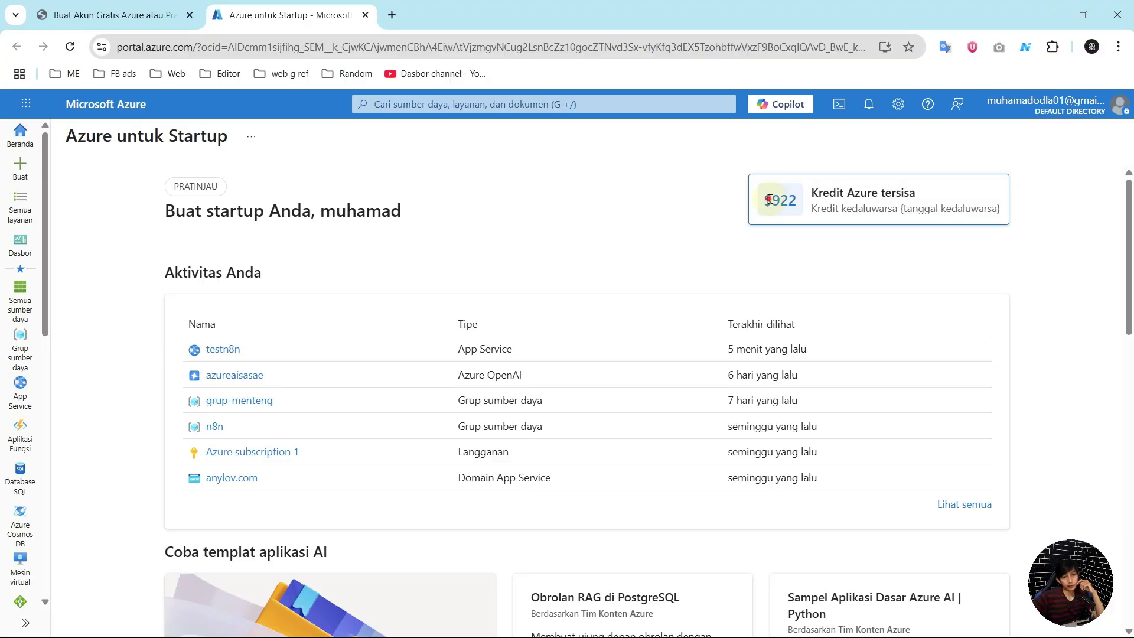
Step: Note the remaining Azure credit, then start a new Web App from App Service's Create menu
{"action": "left_click_drag", "start_coordinate": [762, 199], "coordinate": [917, 193]}
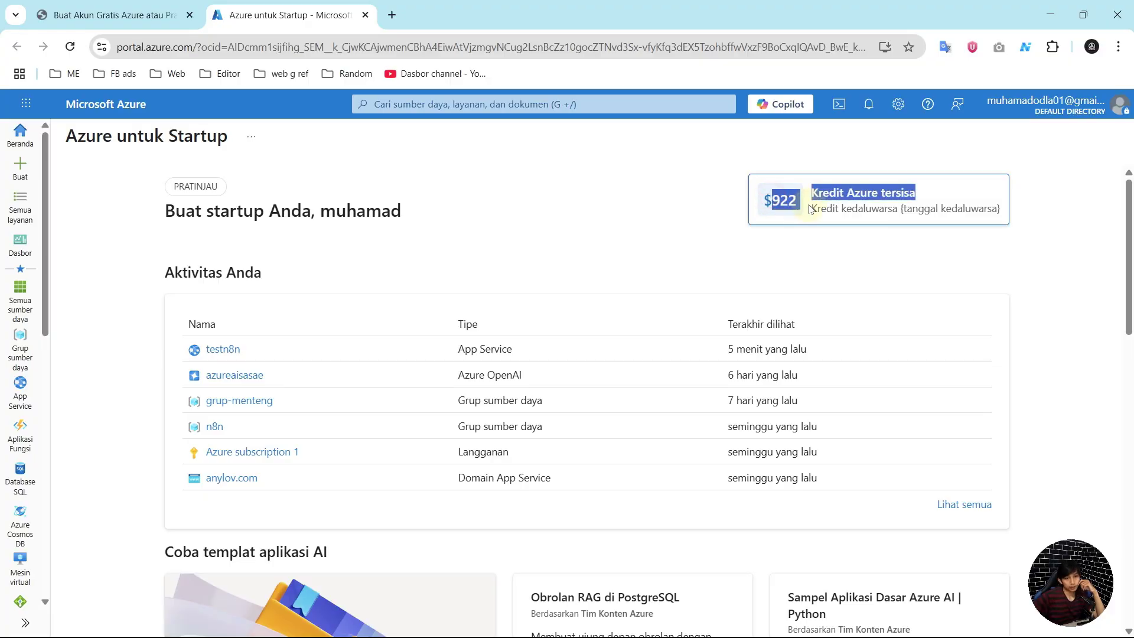
{"action": "left_click", "coordinate": [714, 189]}
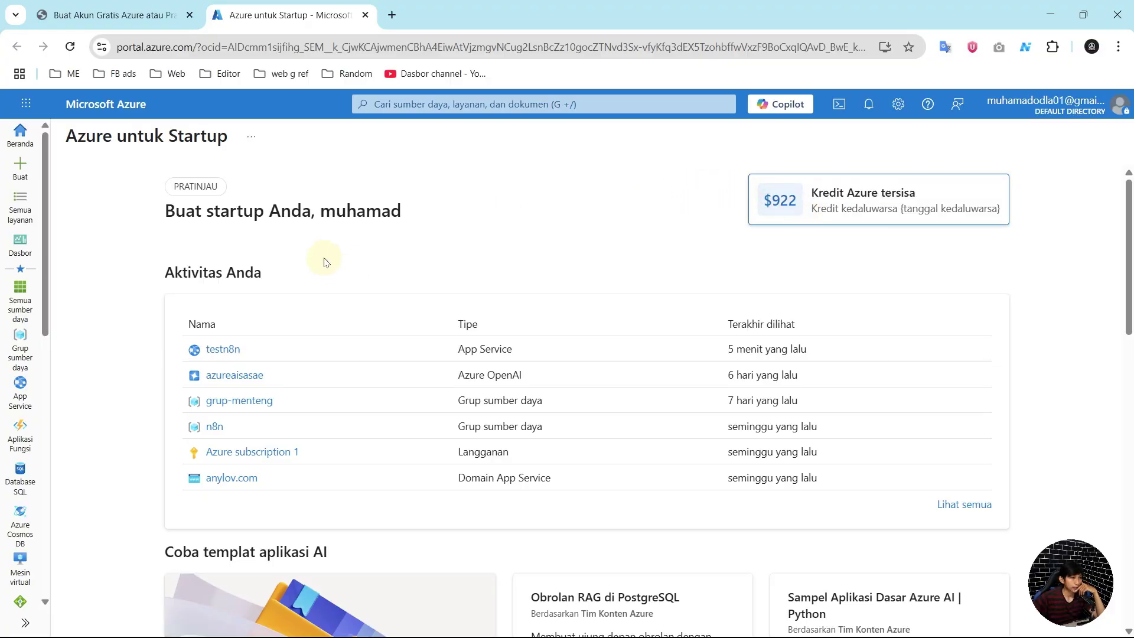
{"action": "left_click", "coordinate": [23, 385]}
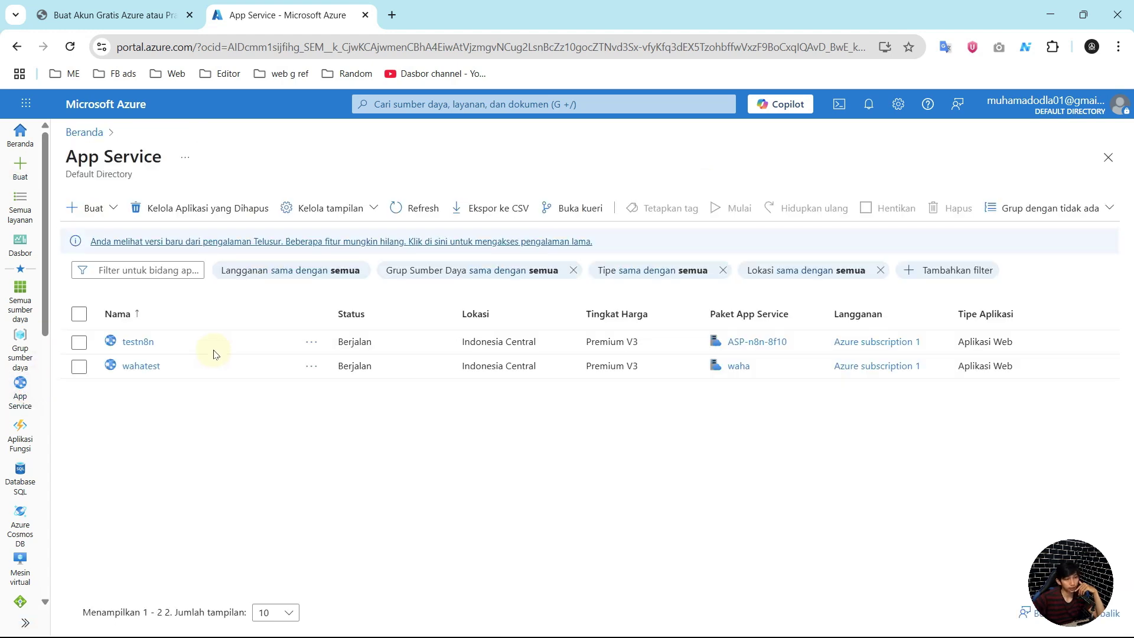
{"action": "left_click", "coordinate": [77, 210]}
{"action": "left_click", "coordinate": [131, 235]}
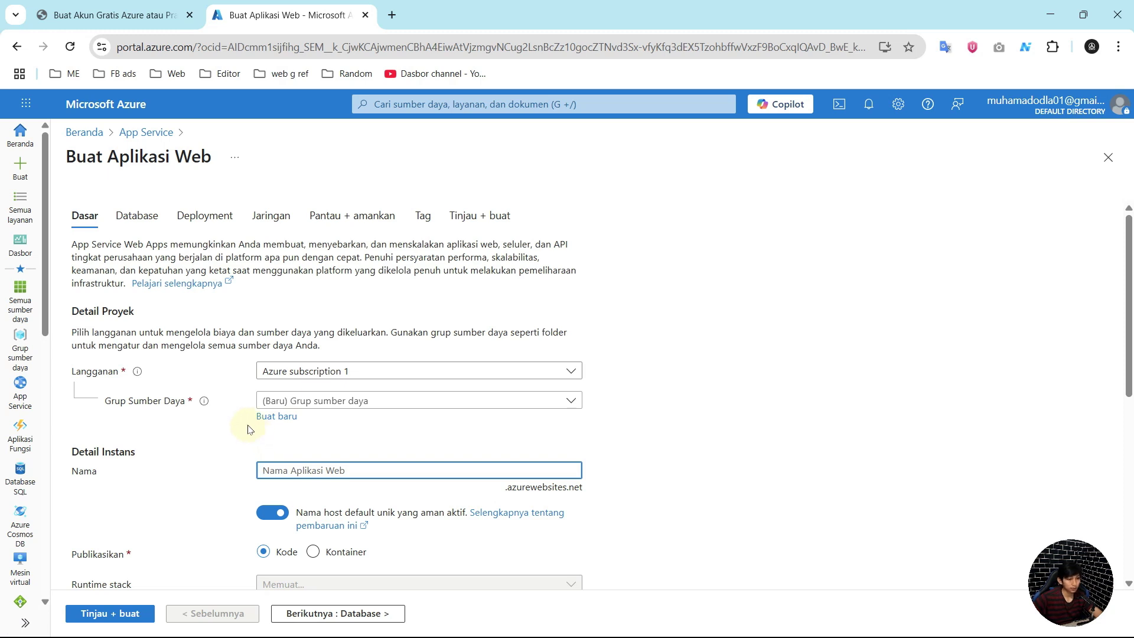
Step: Change the portal language from Indonesian to English, confirm the reload, and reopen App Services
{"action": "left_click", "coordinate": [900, 106]}
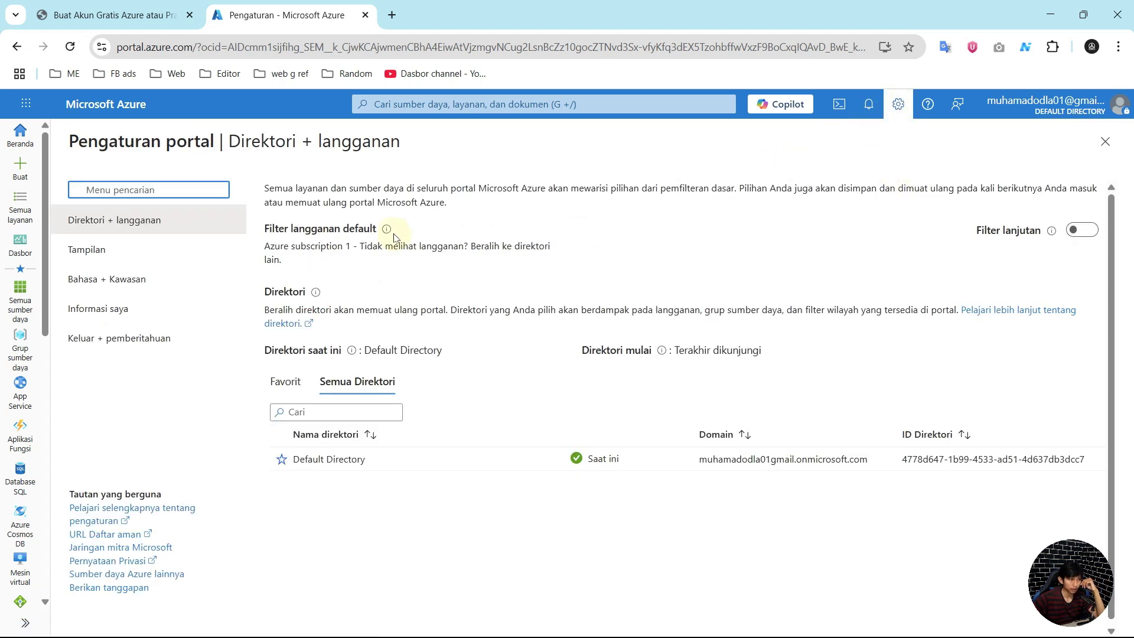
{"action": "left_click", "coordinate": [131, 281]}
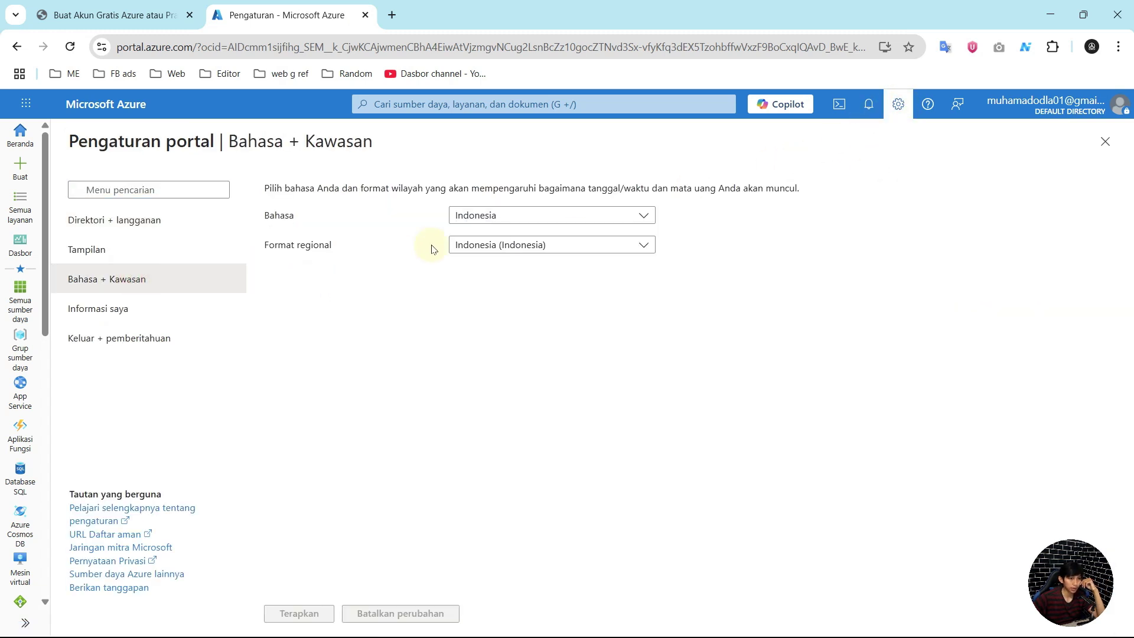
{"action": "left_click", "coordinate": [469, 215]}
{"action": "left_click", "coordinate": [470, 239]}
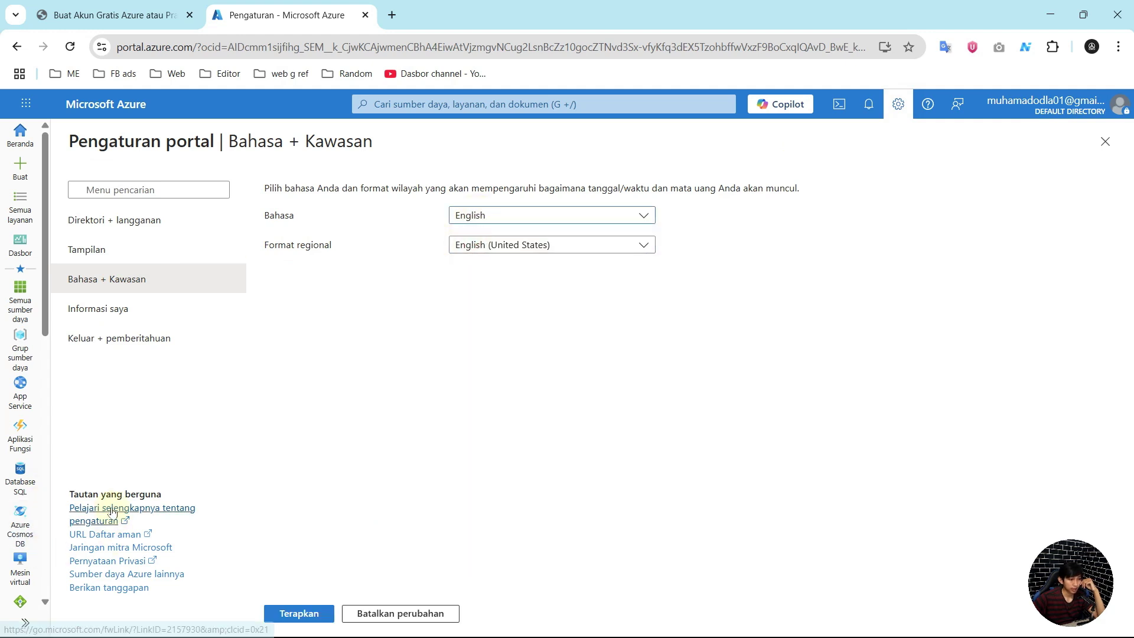
{"action": "left_click", "coordinate": [299, 614]}
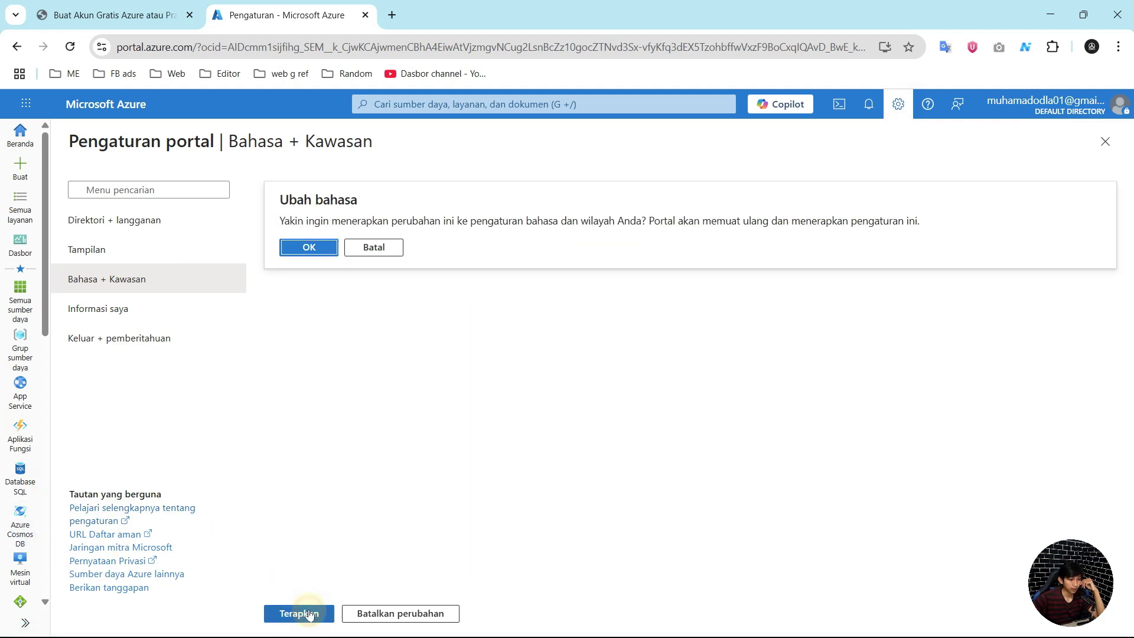
{"action": "left_click", "coordinate": [322, 248]}
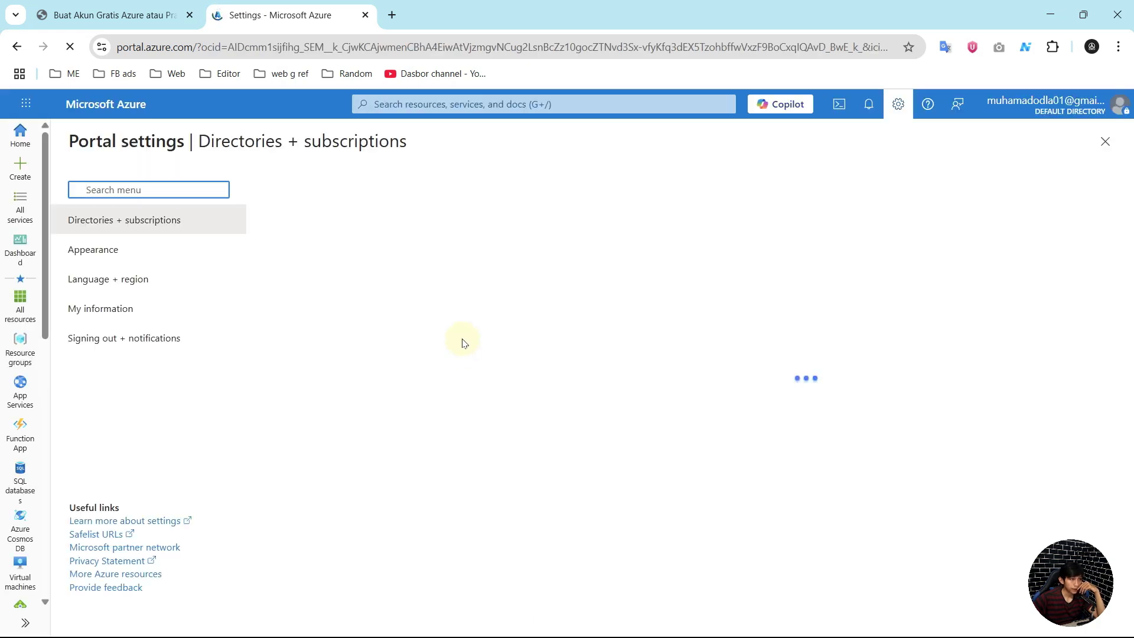
{"action": "left_click", "coordinate": [20, 389]}
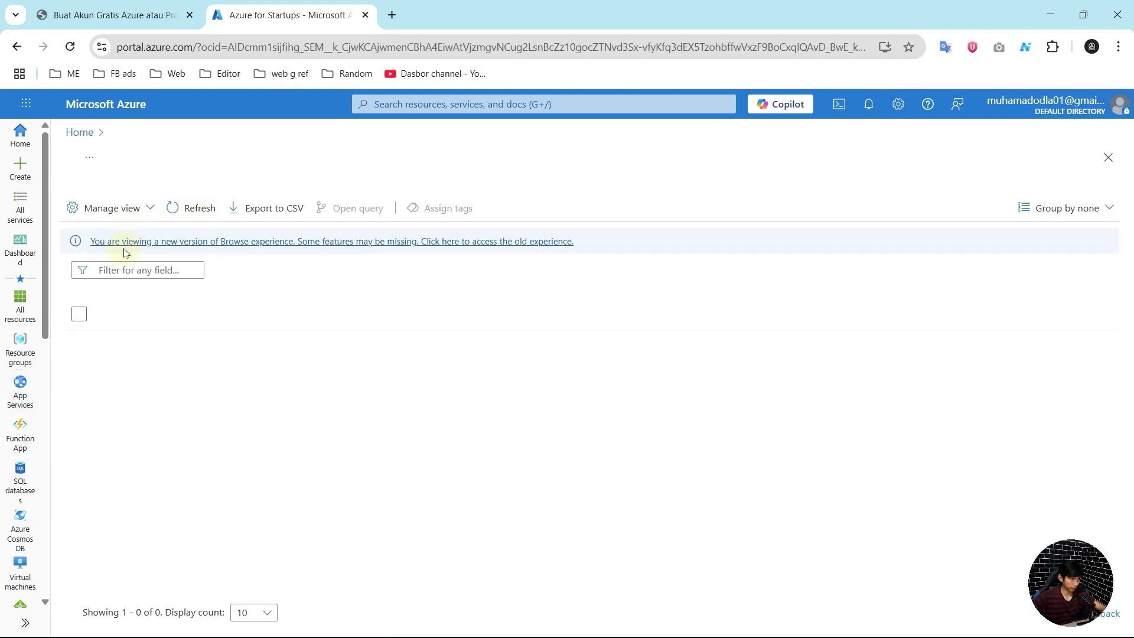
Step: Start a new Web App and look through the existing resource groups
{"action": "left_click", "coordinate": [95, 208]}
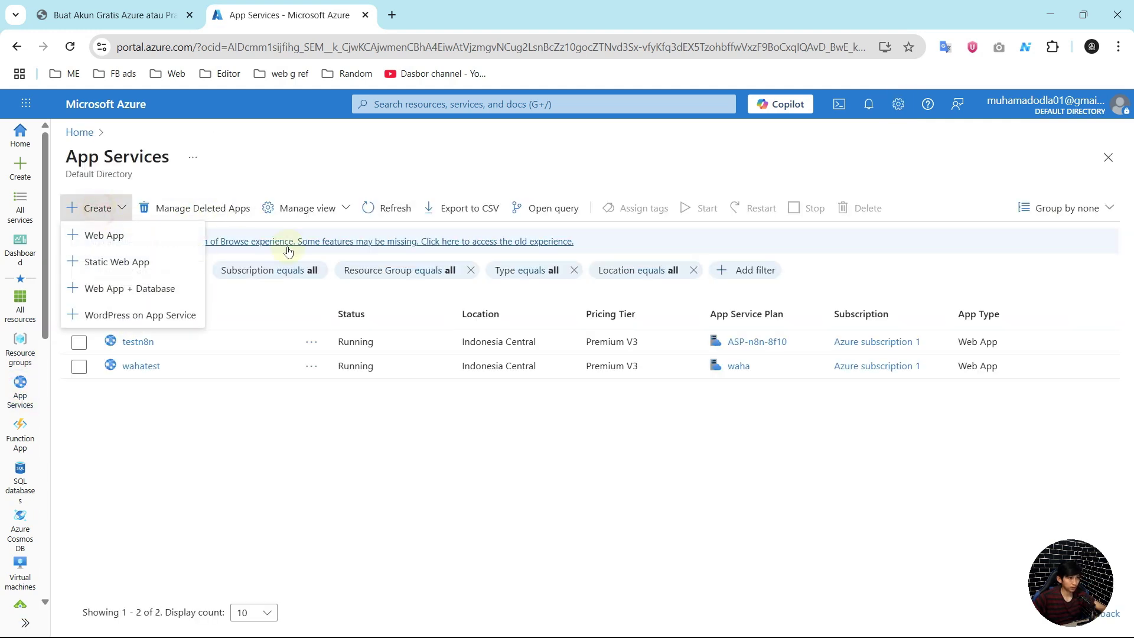
{"action": "left_click", "coordinate": [104, 230]}
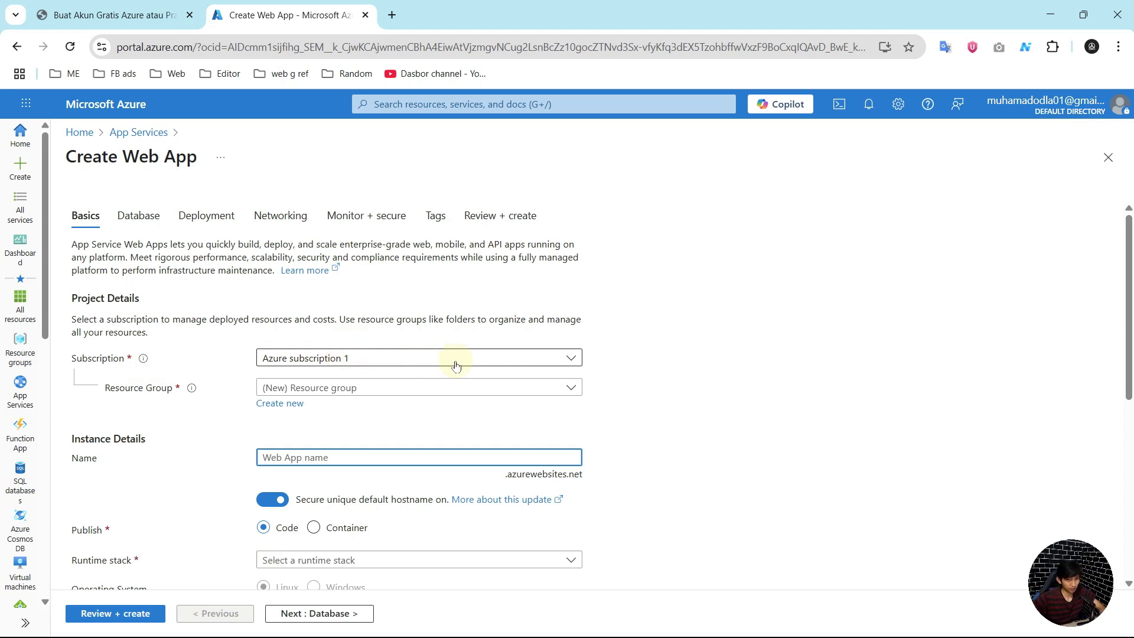
{"action": "left_click", "coordinate": [419, 390]}
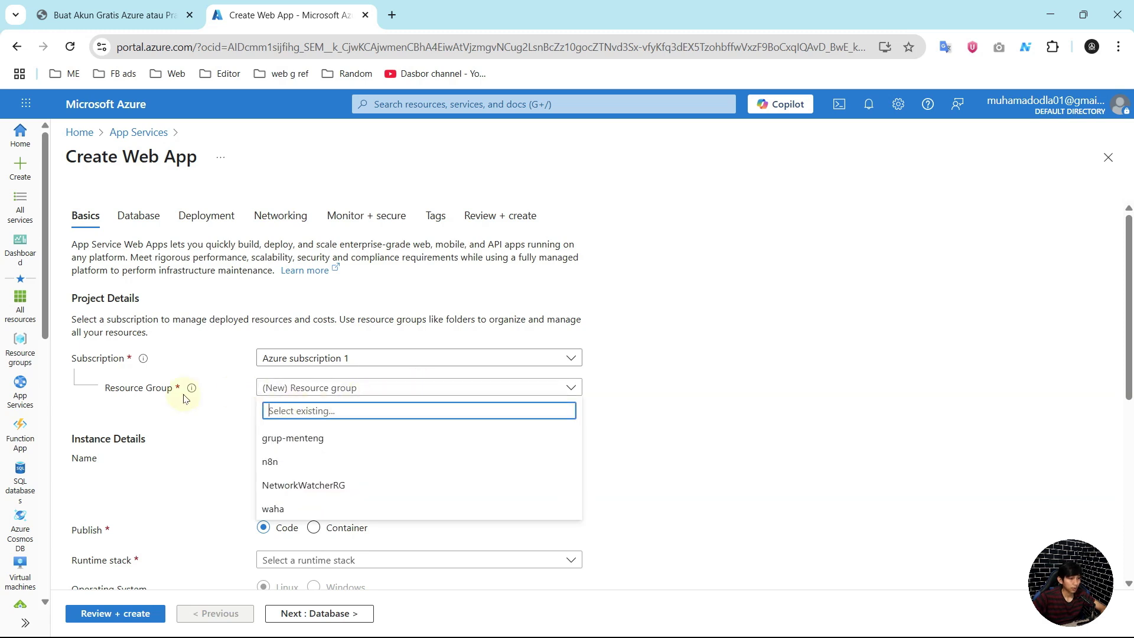
{"action": "mouse_move", "coordinate": [192, 395]}
{"action": "left_click", "coordinate": [552, 388]}
{"action": "left_click", "coordinate": [456, 388]}
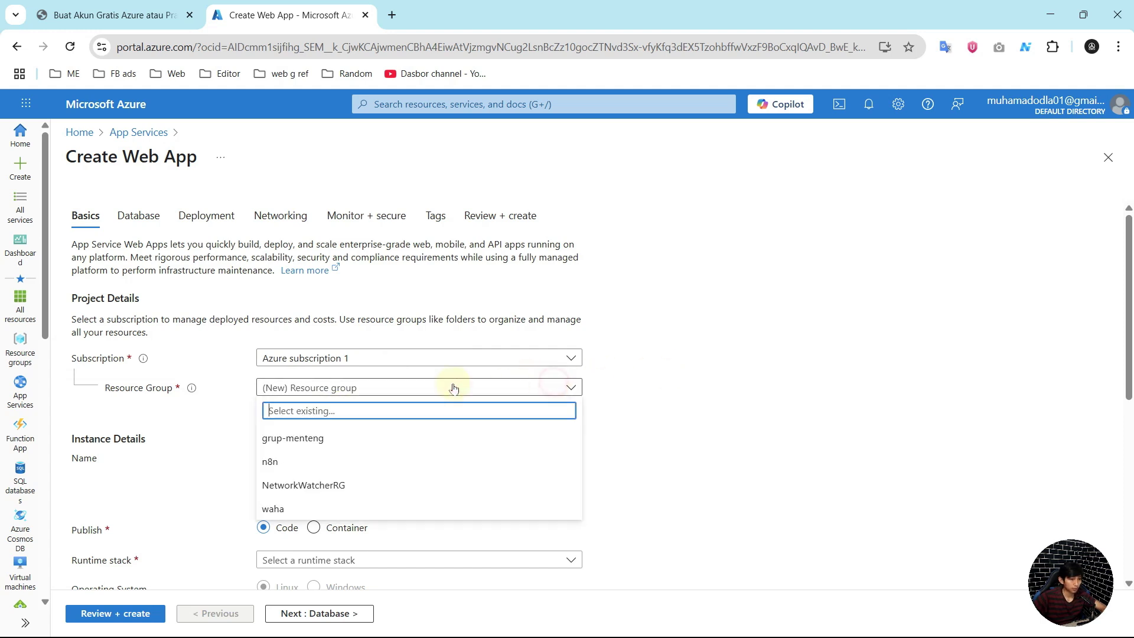
{"action": "left_click", "coordinate": [224, 404]}
Step: Create a new resource group named n8nbaru
{"action": "left_click", "coordinate": [290, 403]}
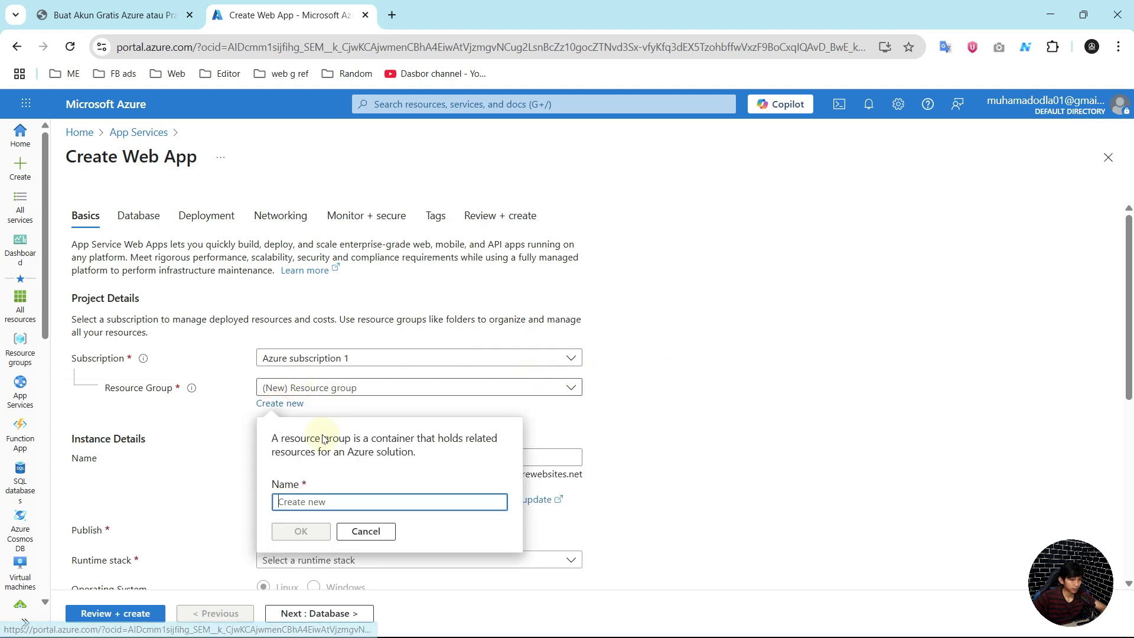
{"action": "type", "text": "n8n"}
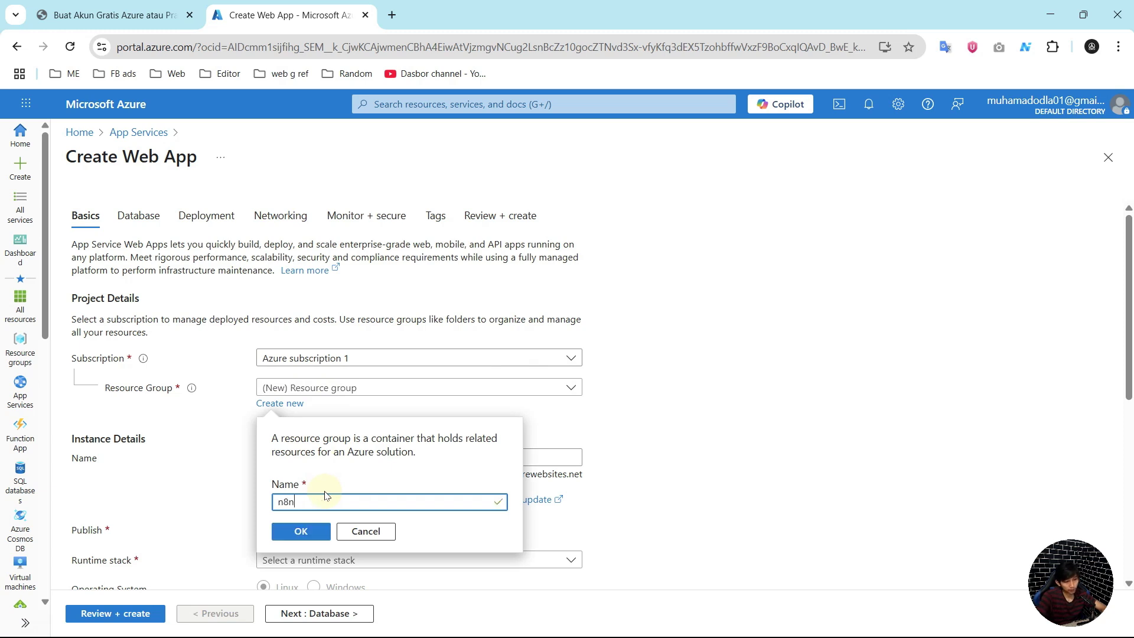
{"action": "type", "text": "baru"}
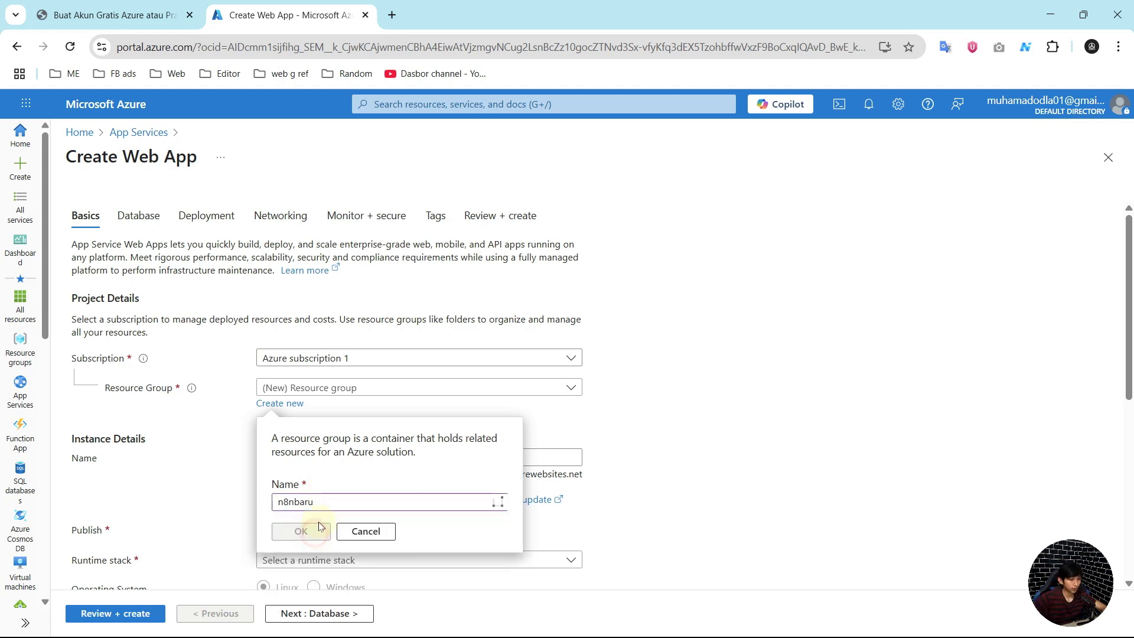
{"action": "left_click", "coordinate": [317, 530]}
{"action": "scroll", "coordinate": [315, 498], "scroll_direction": "down", "scroll_amount": 2}
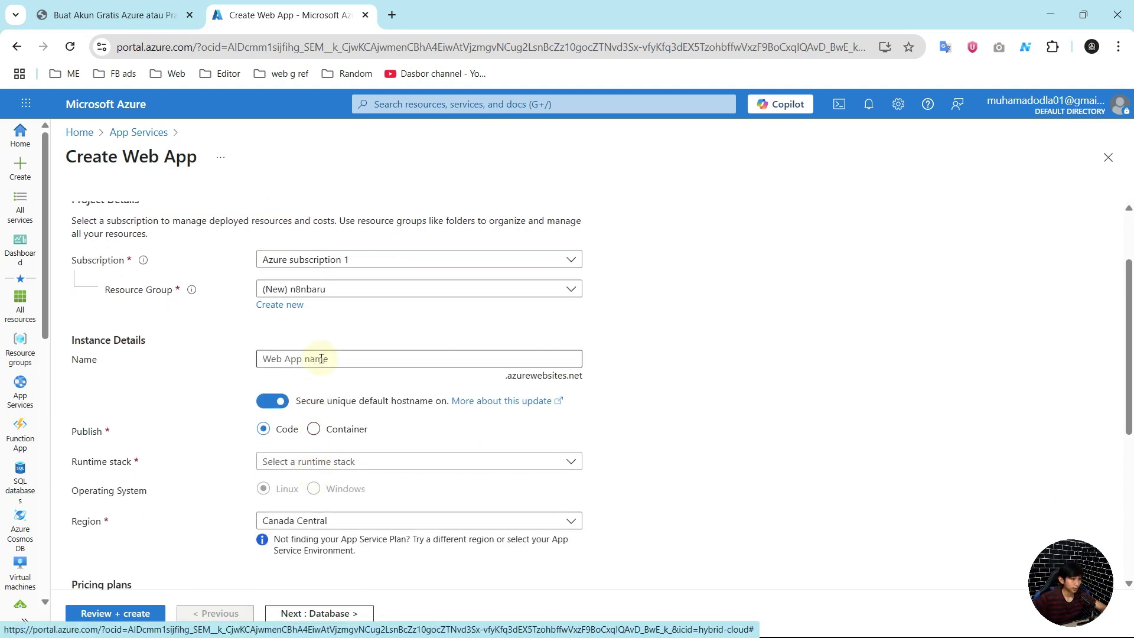
Step: Name the web app n8nbaru and keep the secure unique default hostname enabled
{"action": "left_click", "coordinate": [321, 359]}
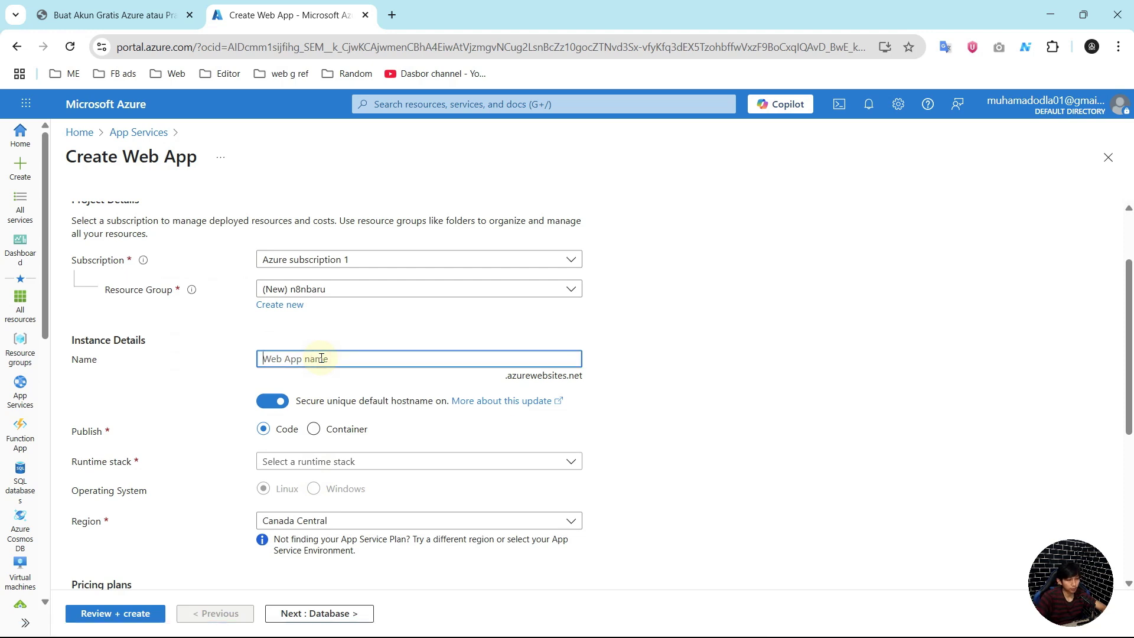
{"action": "type", "text": "n8nbaru"}
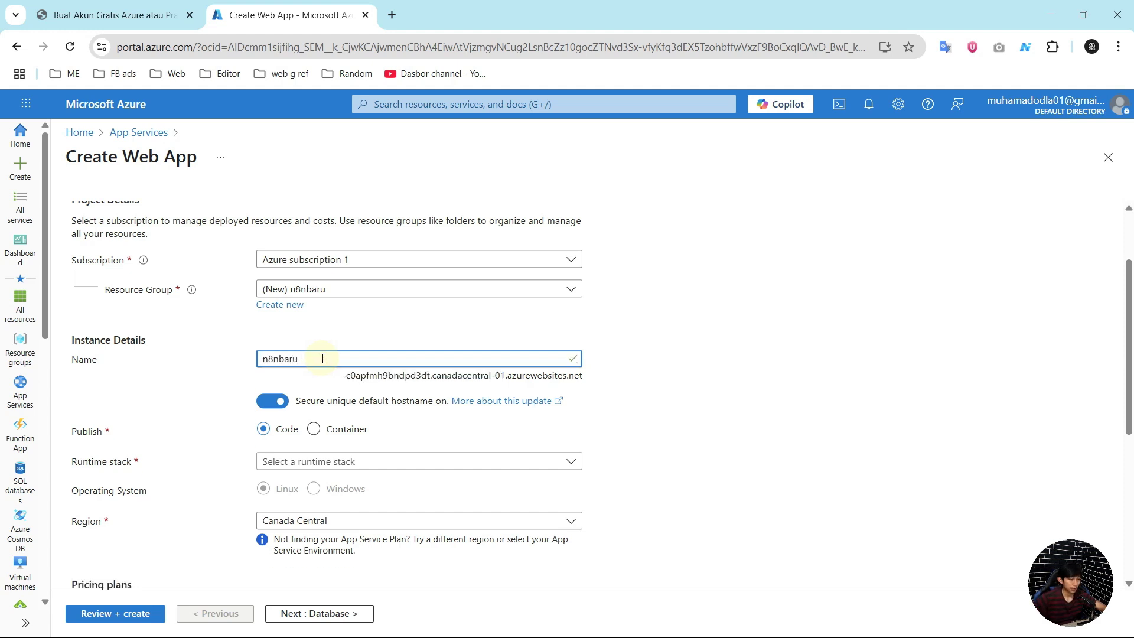
{"action": "left_click", "coordinate": [278, 407]}
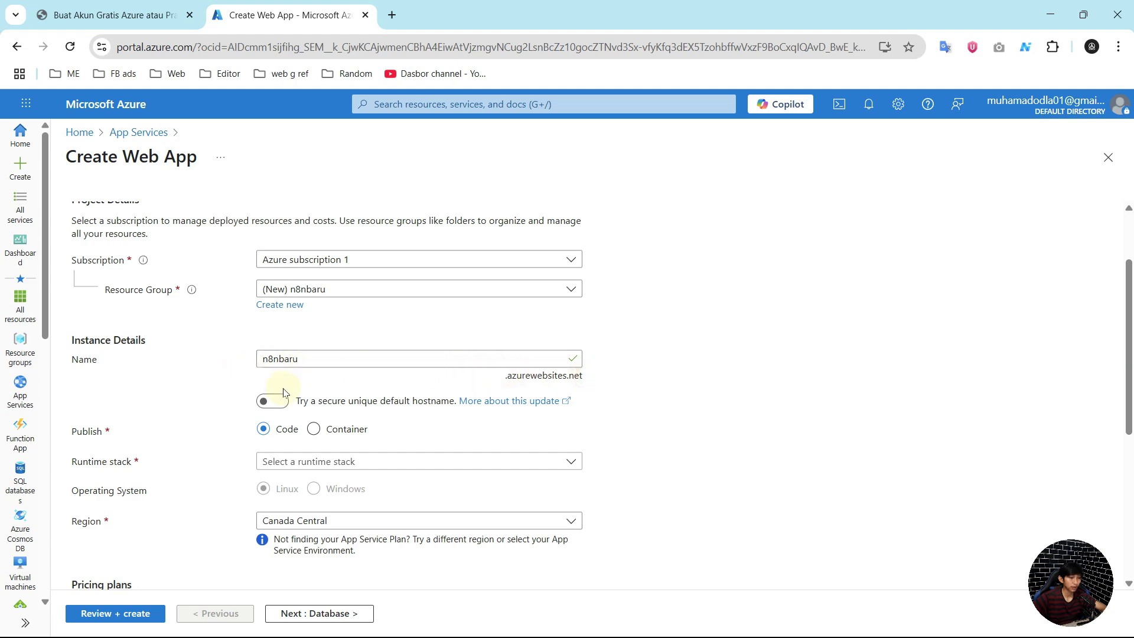
{"action": "left_click", "coordinate": [273, 402]}
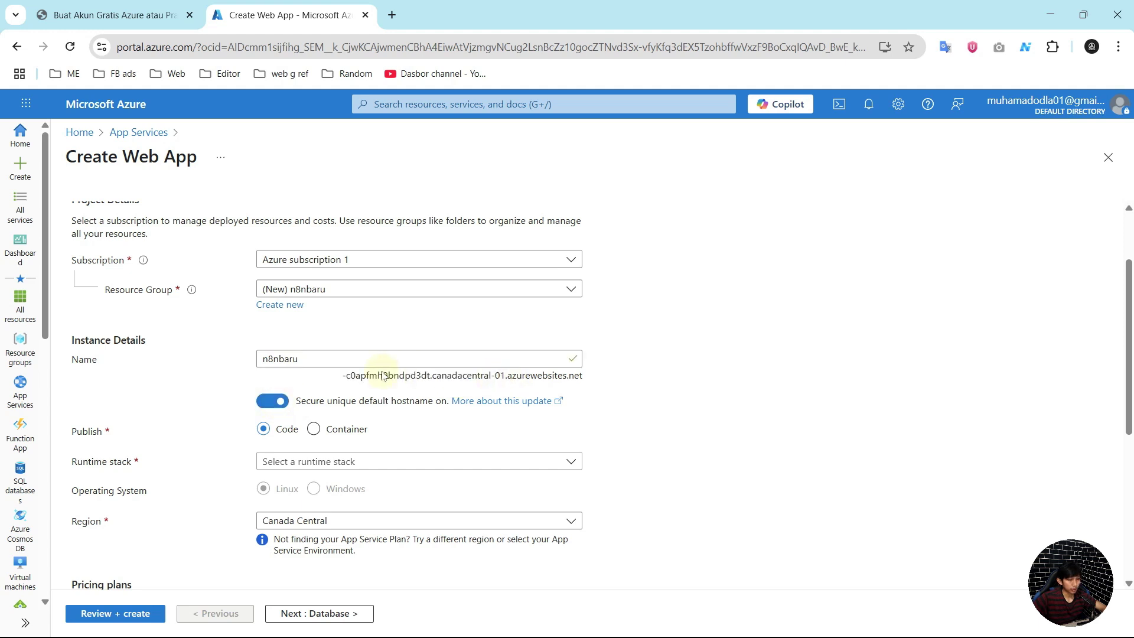
{"action": "left_click_drag", "start_coordinate": [342, 377], "coordinate": [537, 390]}
{"action": "left_click", "coordinate": [305, 386]}
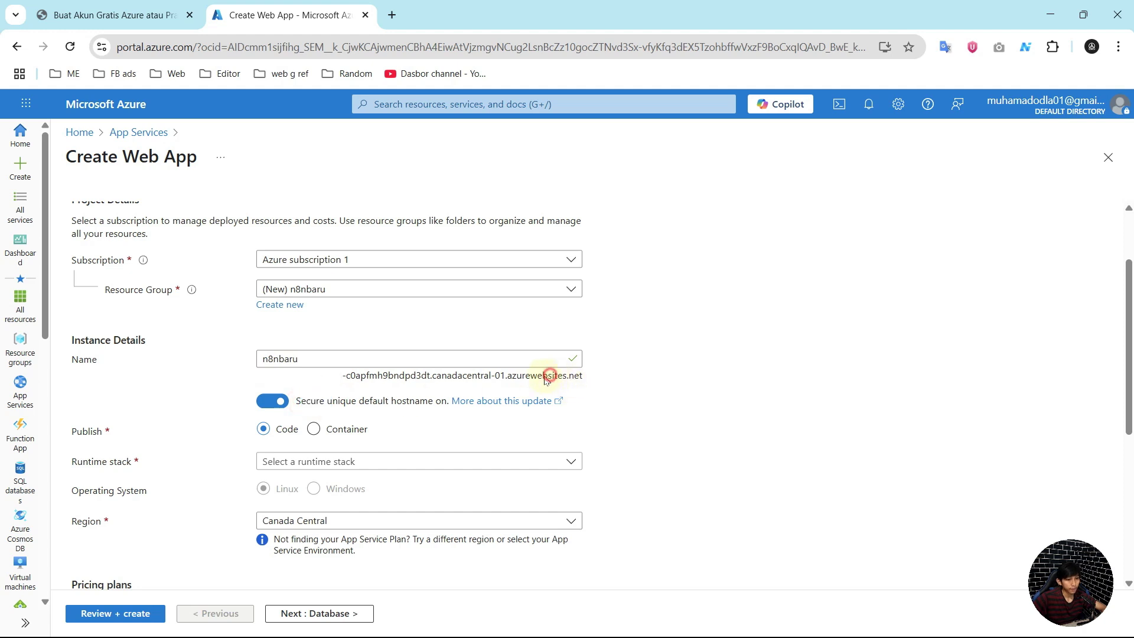
Step: Set the publish option to Container
{"action": "scroll", "coordinate": [330, 436], "scroll_direction": "down", "scroll_amount": 2}
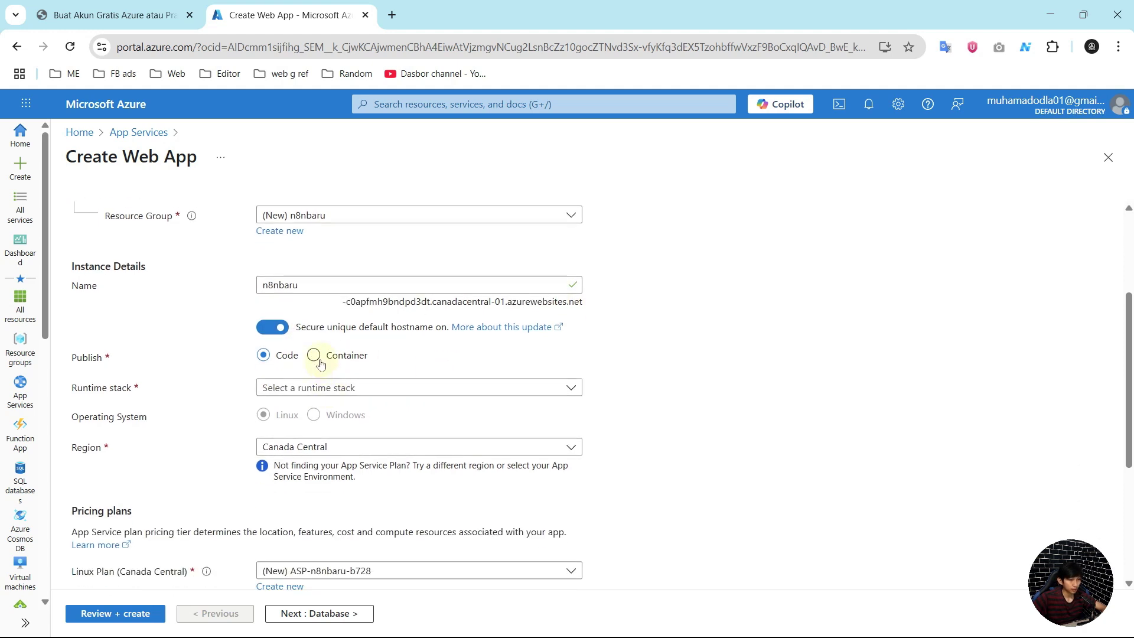
{"action": "left_click", "coordinate": [315, 356]}
{"action": "scroll", "coordinate": [363, 420], "scroll_direction": "down", "scroll_amount": 1}
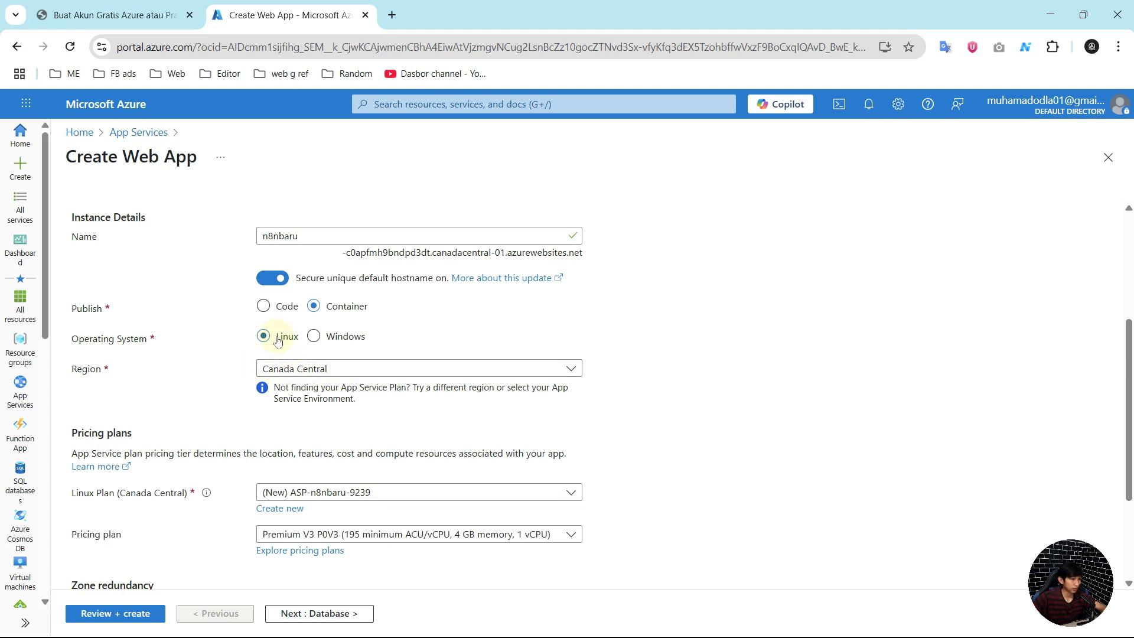
Step: Choose Indonesia Central as the region
{"action": "left_click", "coordinate": [350, 369]}
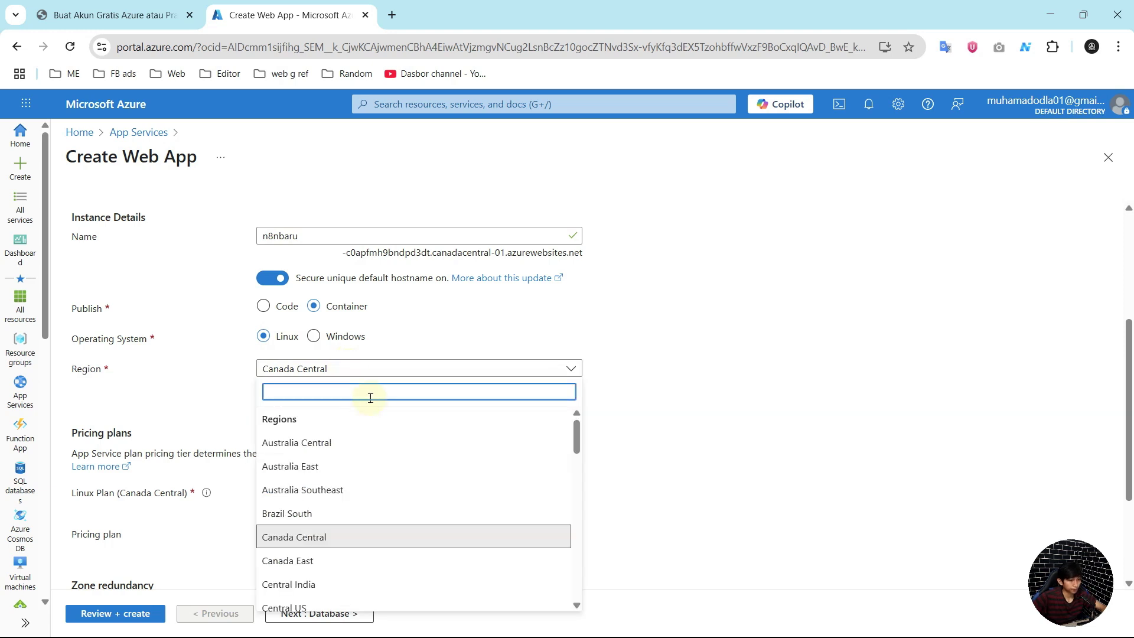
{"action": "type", "text": "indfo"}
{"action": "key", "text": "BackSpace"}
{"action": "type", "text": "o"}
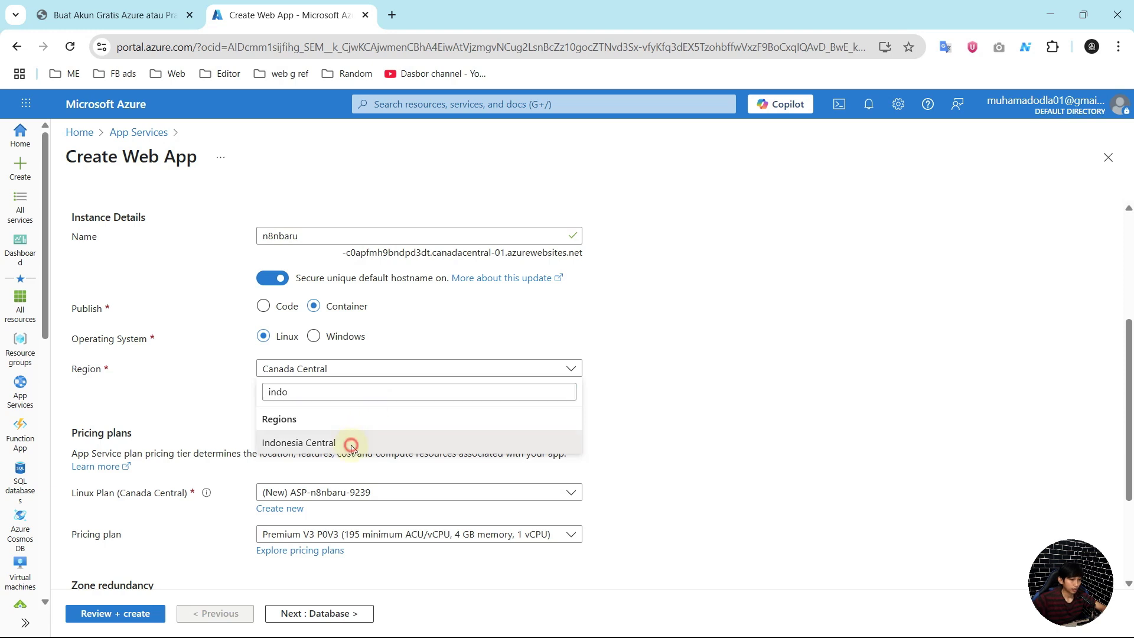
{"action": "left_click", "coordinate": [352, 443]}
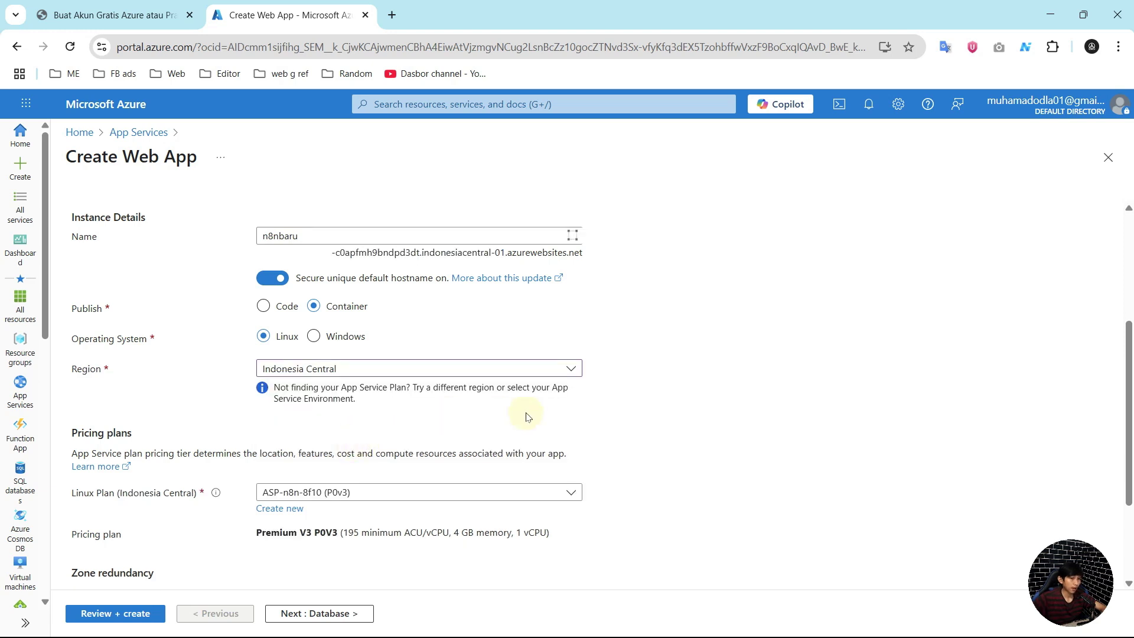
Step: Create a new Linux App Service plan named n8nbaru
{"action": "scroll", "coordinate": [652, 393], "scroll_direction": "down", "scroll_amount": 1}
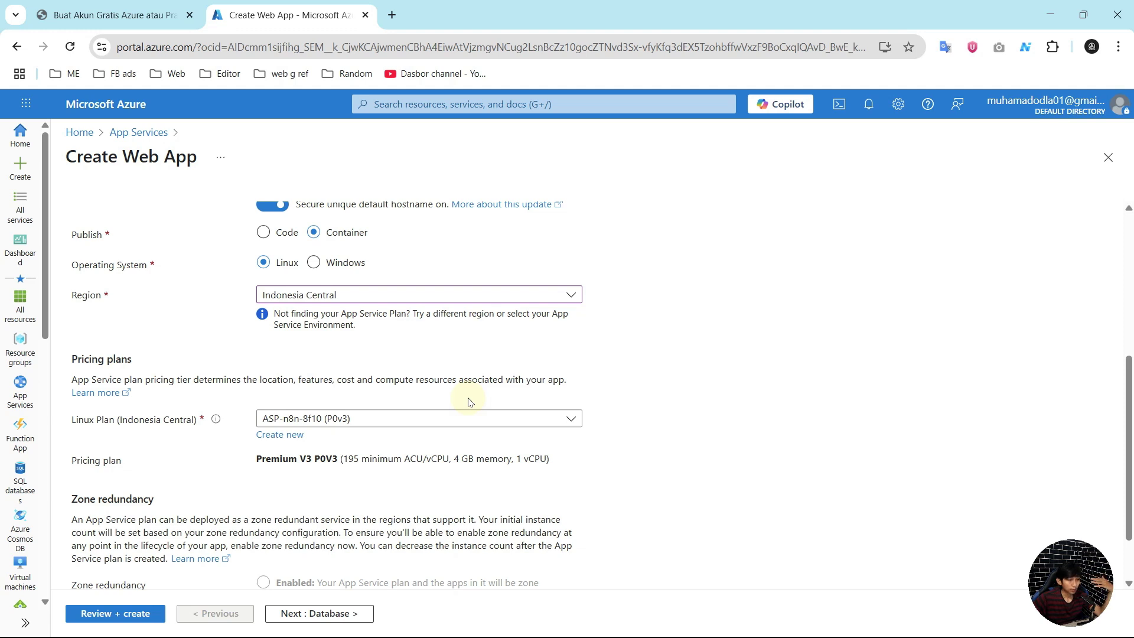
{"action": "scroll", "coordinate": [213, 407], "scroll_direction": "down", "scroll_amount": 1}
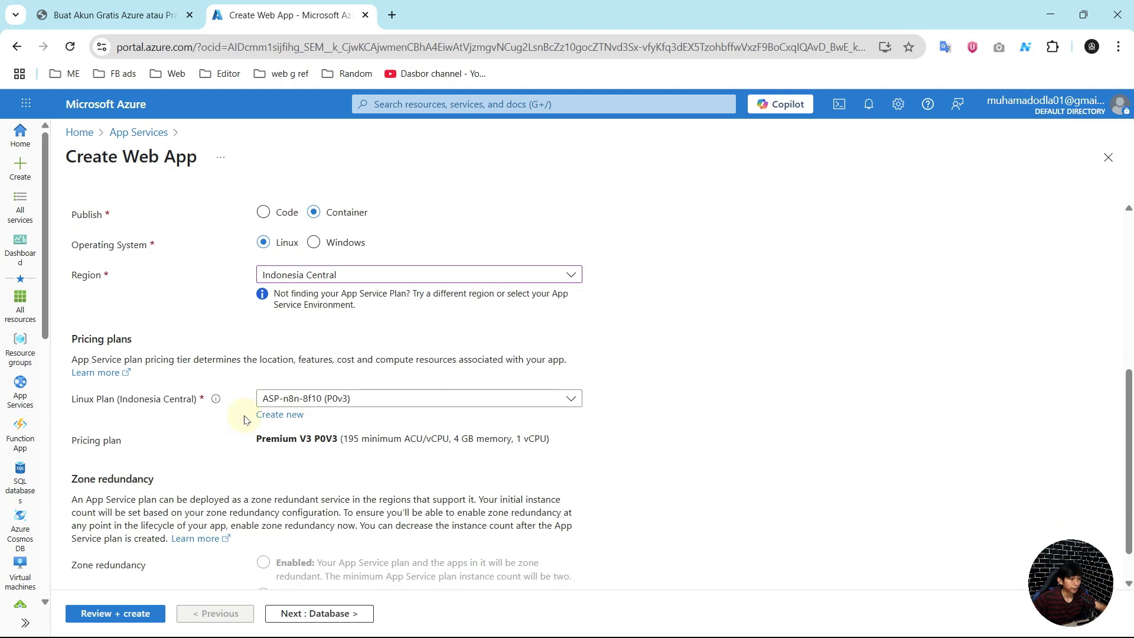
{"action": "left_click", "coordinate": [385, 347]}
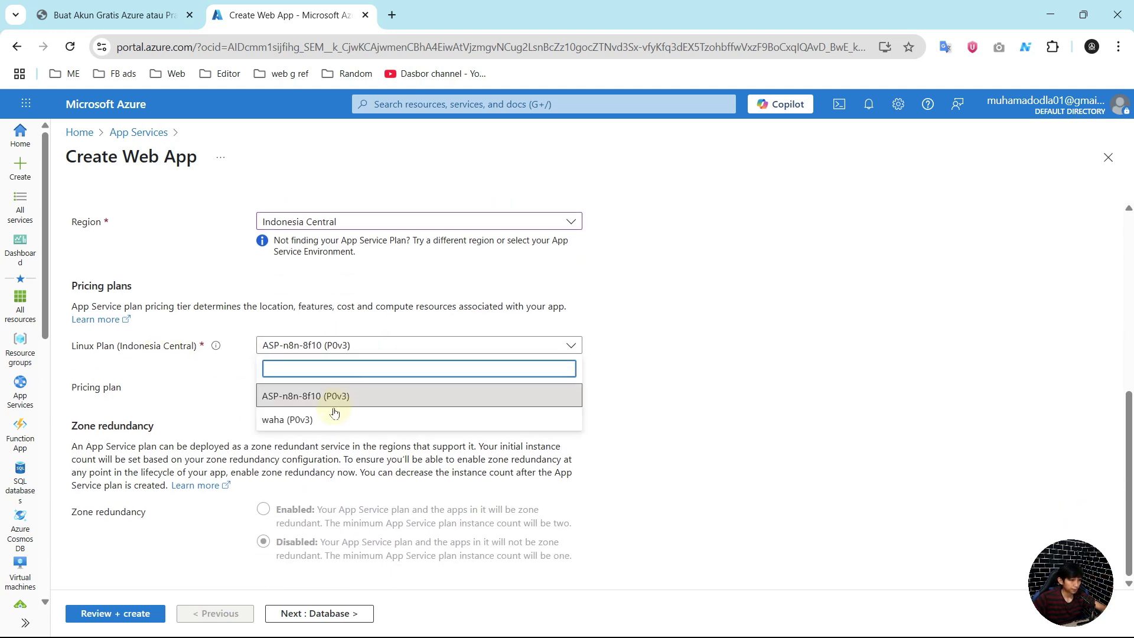
{"action": "left_click", "coordinate": [214, 369]}
{"action": "left_click", "coordinate": [280, 361]}
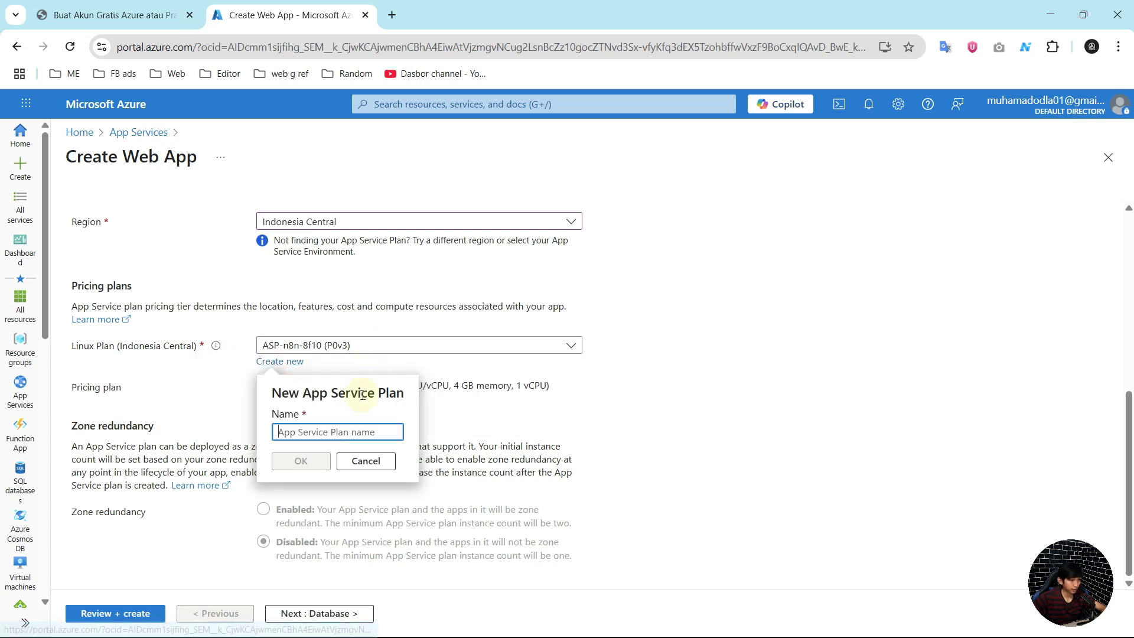
{"action": "type", "text": "n8n"}
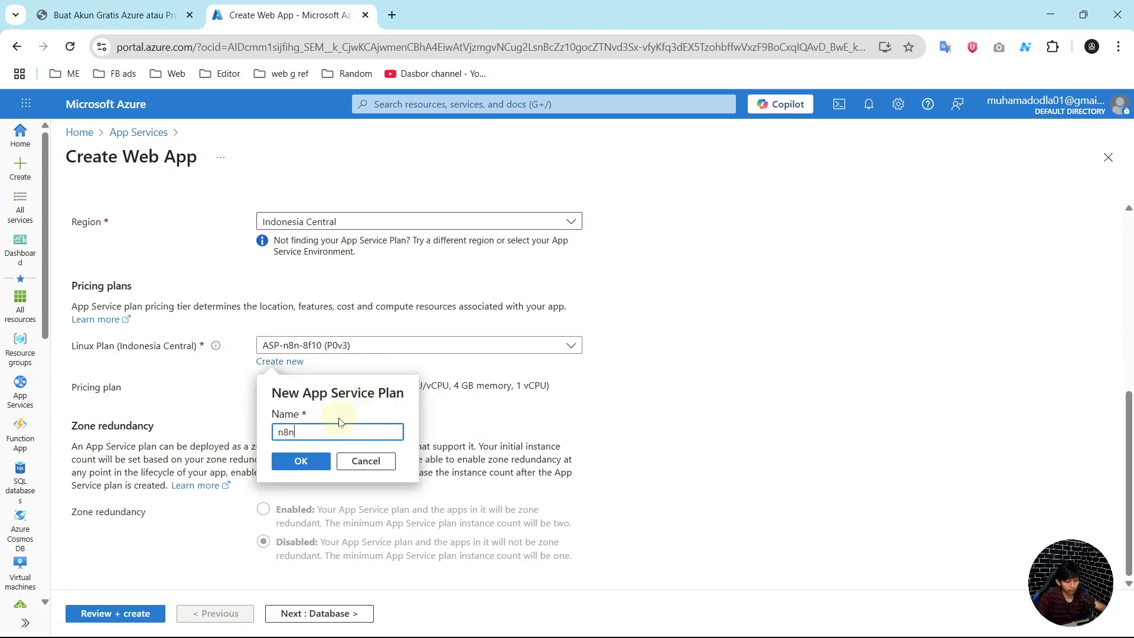
{"action": "type", "text": "baru"}
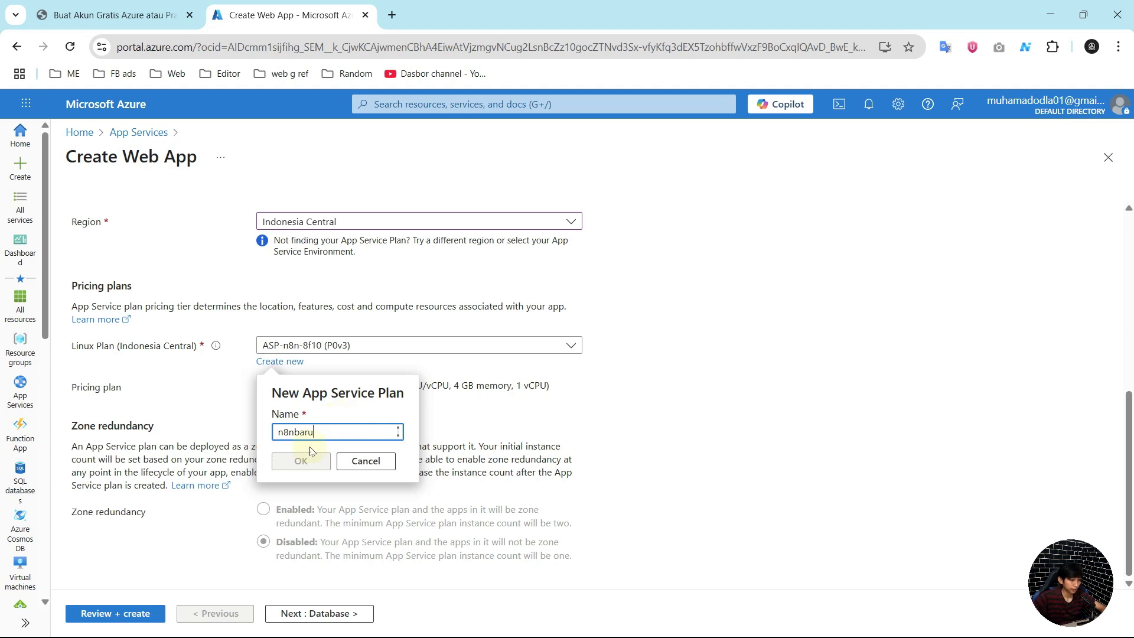
{"action": "left_click", "coordinate": [314, 462]}
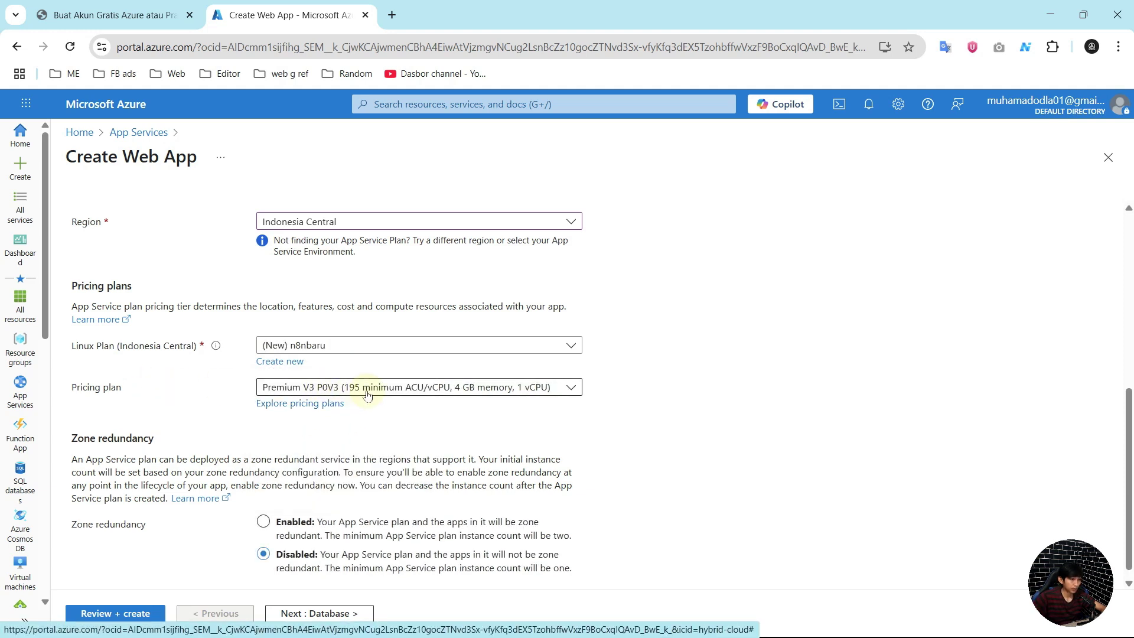
Step: Keep Premium V3 P0V3 as the pricing plan
{"action": "left_click", "coordinate": [388, 388]}
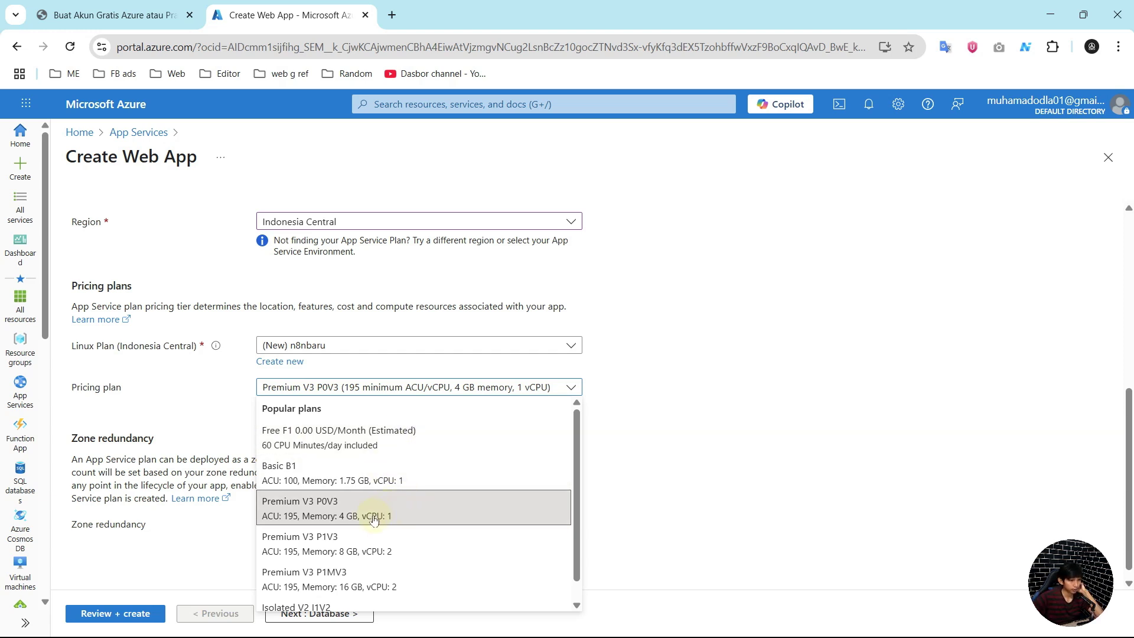
{"action": "scroll", "coordinate": [378, 517], "scroll_direction": "down", "scroll_amount": 1}
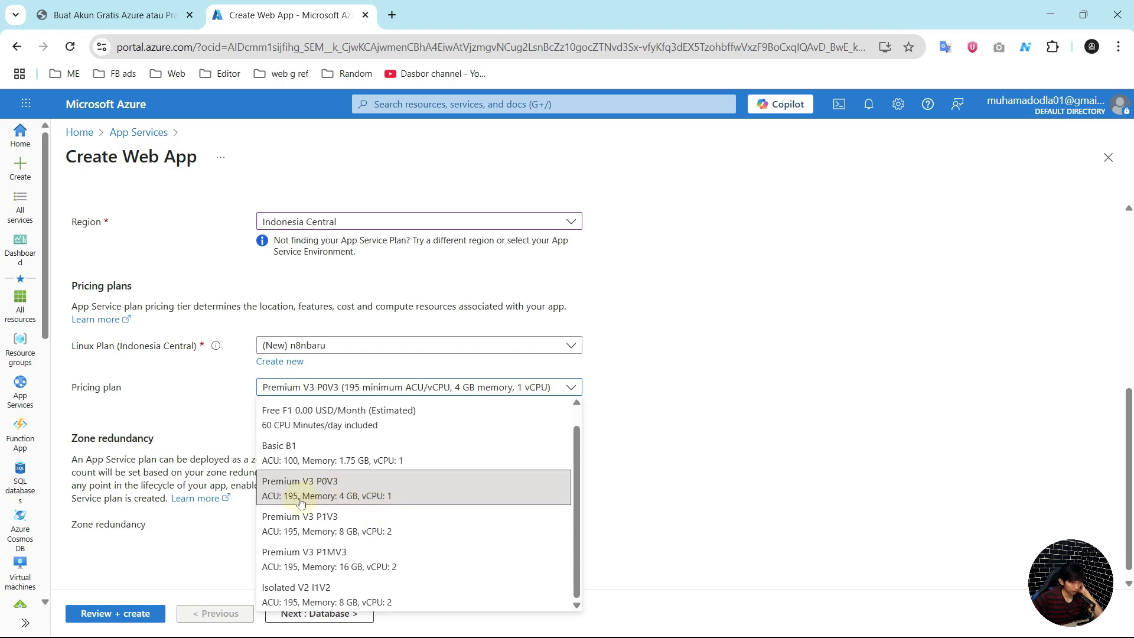
{"action": "left_click", "coordinate": [644, 437]}
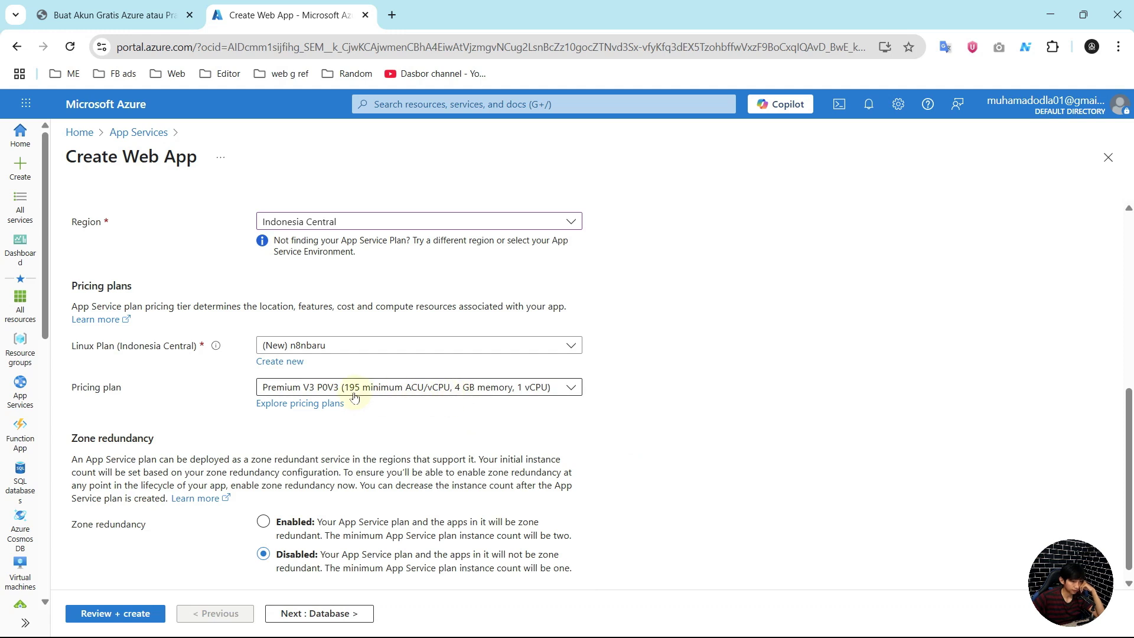
{"action": "scroll", "coordinate": [425, 440], "scroll_direction": "down", "scroll_amount": 1}
{"action": "scroll", "coordinate": [425, 440], "scroll_direction": "down", "scroll_amount": 1}
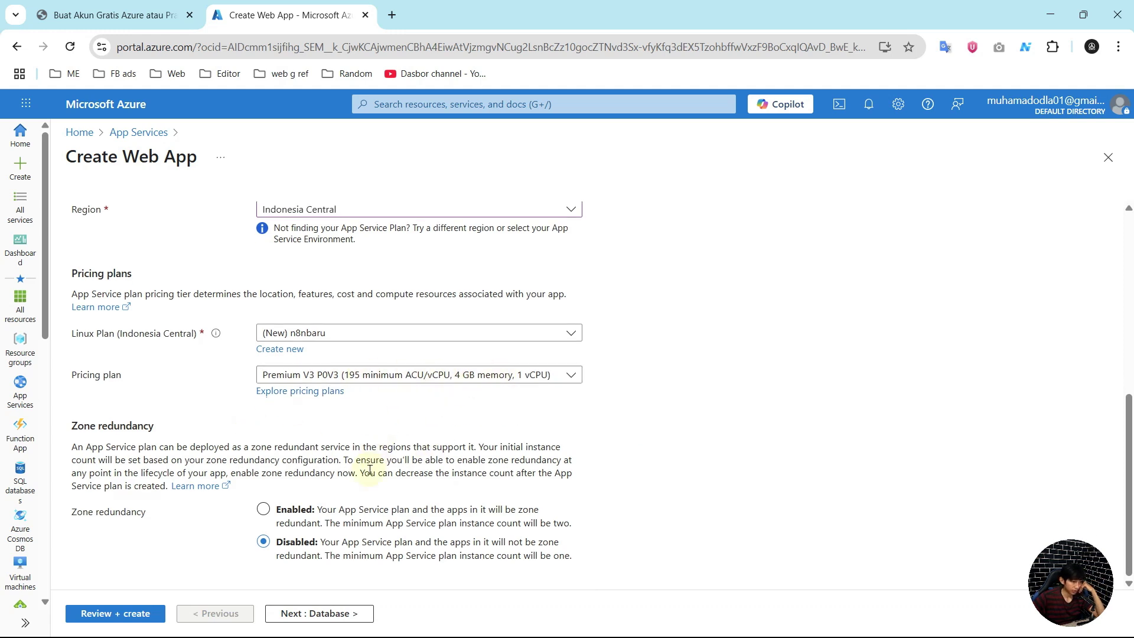
Step: Leave Create a Database unticked and continue to the Container image source settings
{"action": "left_click", "coordinate": [326, 614]}
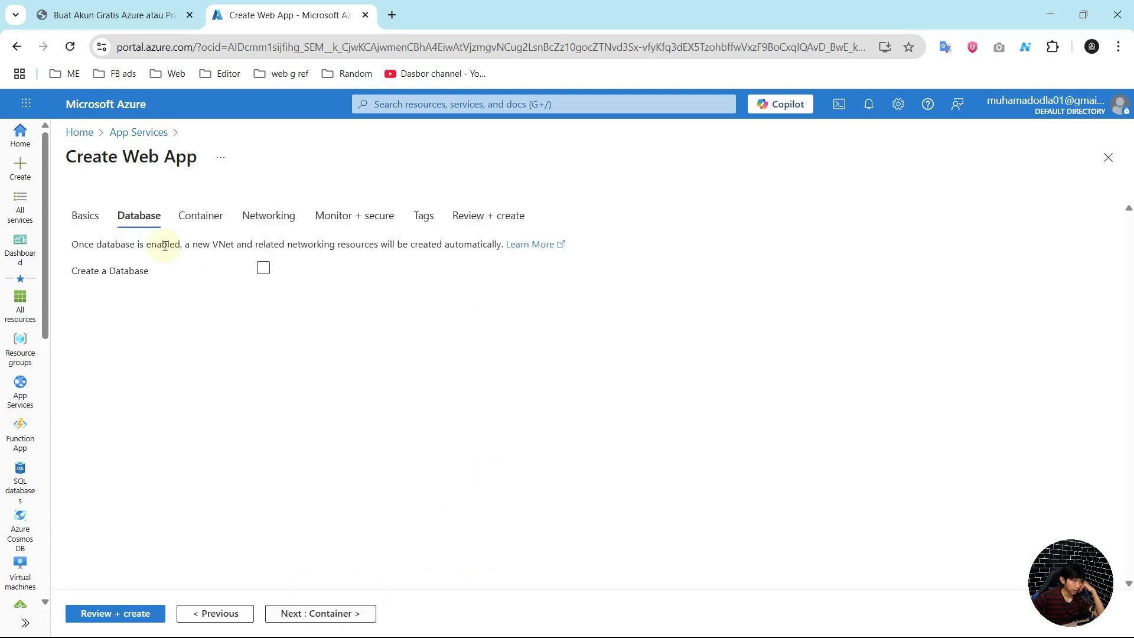
{"action": "left_click", "coordinate": [264, 270]}
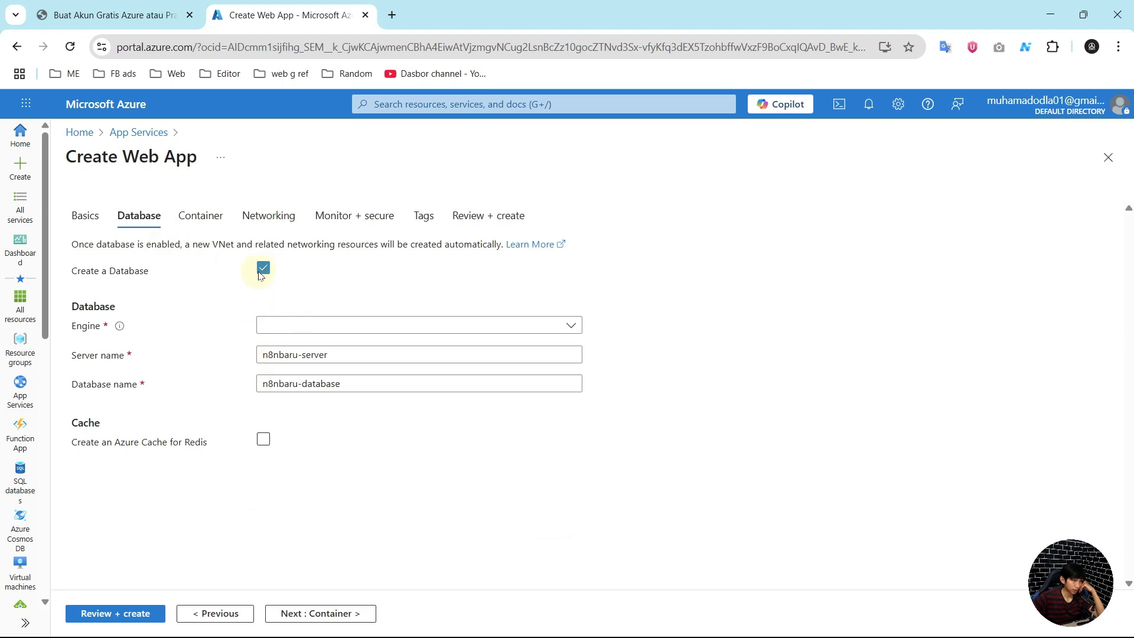
{"action": "left_click", "coordinate": [263, 268]}
{"action": "left_click", "coordinate": [324, 612]}
{"action": "left_click", "coordinate": [356, 335]}
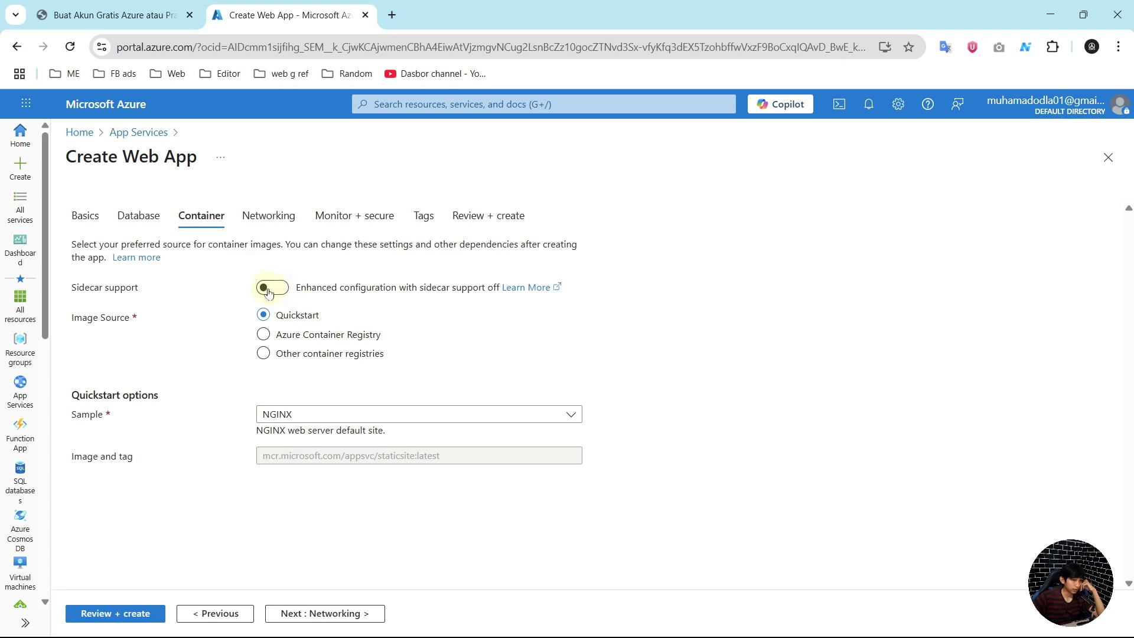
Step: Select Other container registries as the image source and open a new browser tab
{"action": "left_click", "coordinate": [263, 353]}
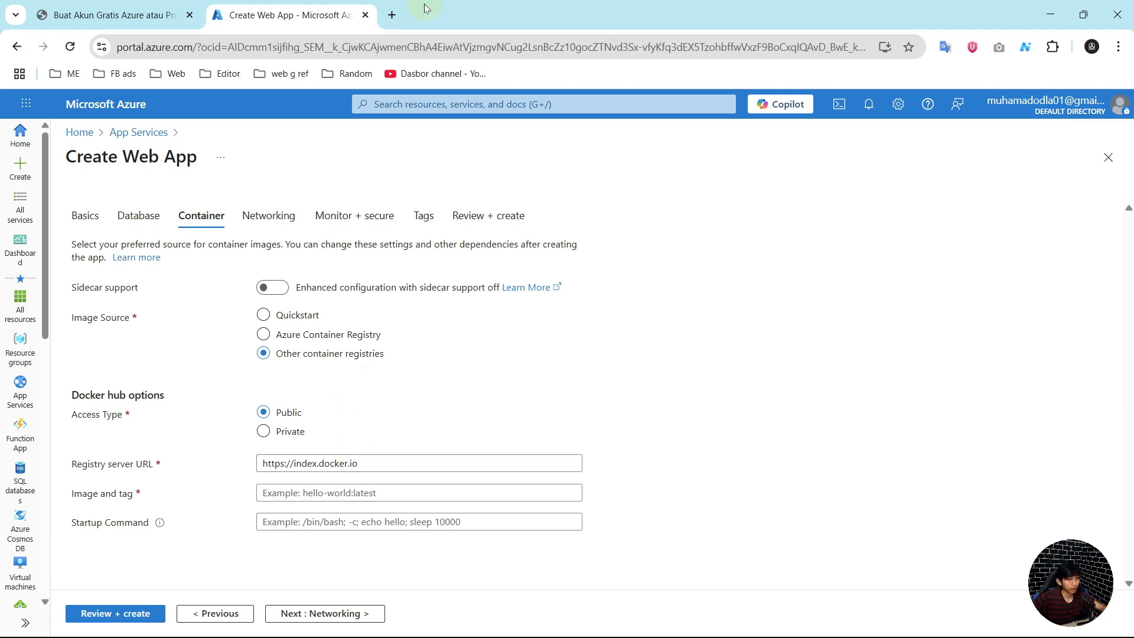
{"action": "left_click", "coordinate": [391, 15]}
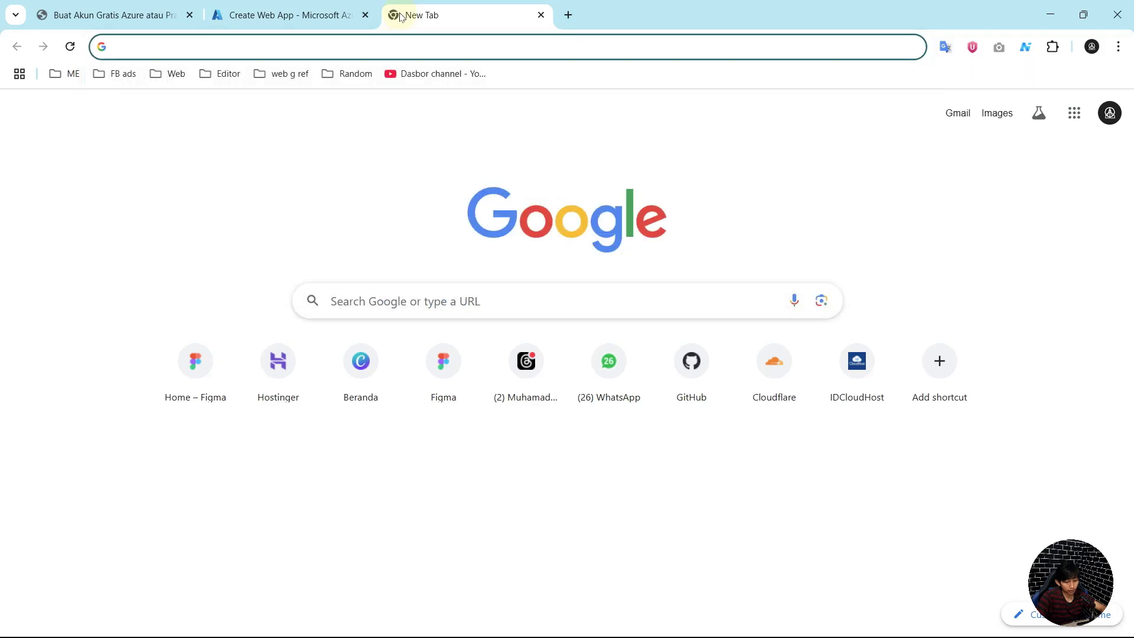
Step: Search for the n8n docs and open the Docker installation page, accepting cookies
{"action": "type", "text": "n8n"}
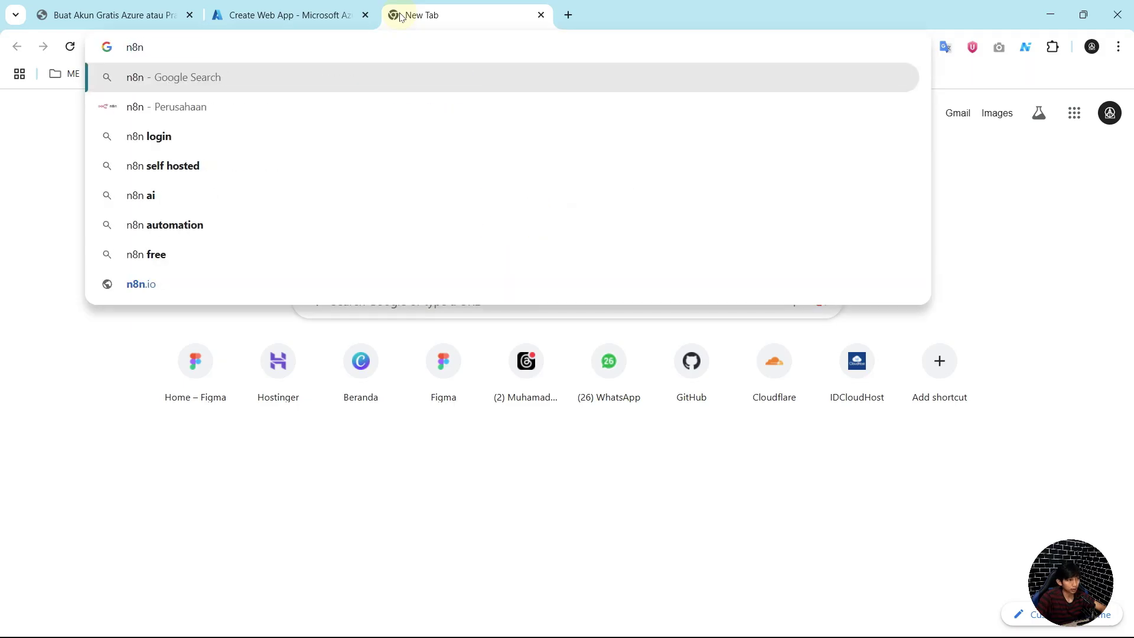
{"action": "type", "text": " doc"}
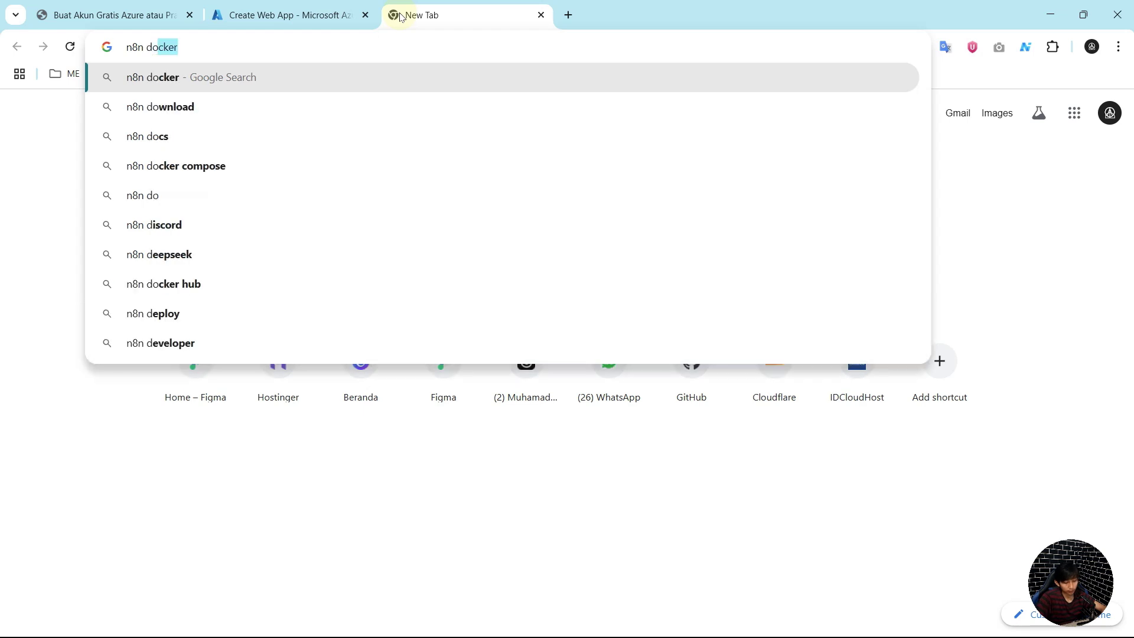
{"action": "key", "text": "Return"}
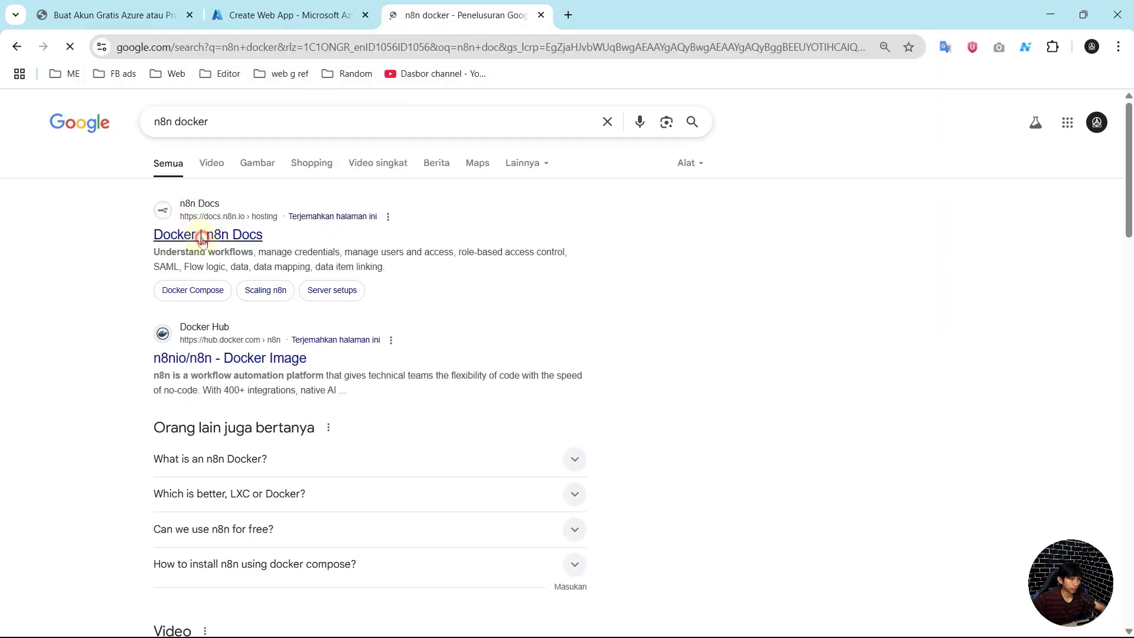
{"action": "left_click", "coordinate": [205, 235]}
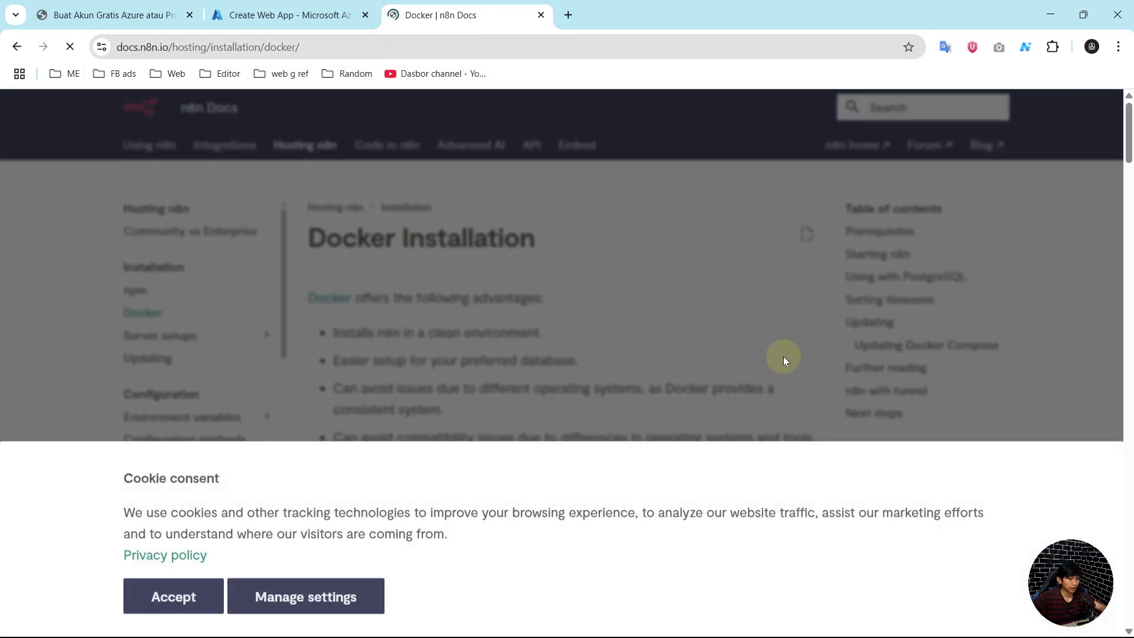
{"action": "left_click", "coordinate": [197, 593]}
{"action": "scroll", "coordinate": [526, 340], "scroll_direction": "down", "scroll_amount": 5}
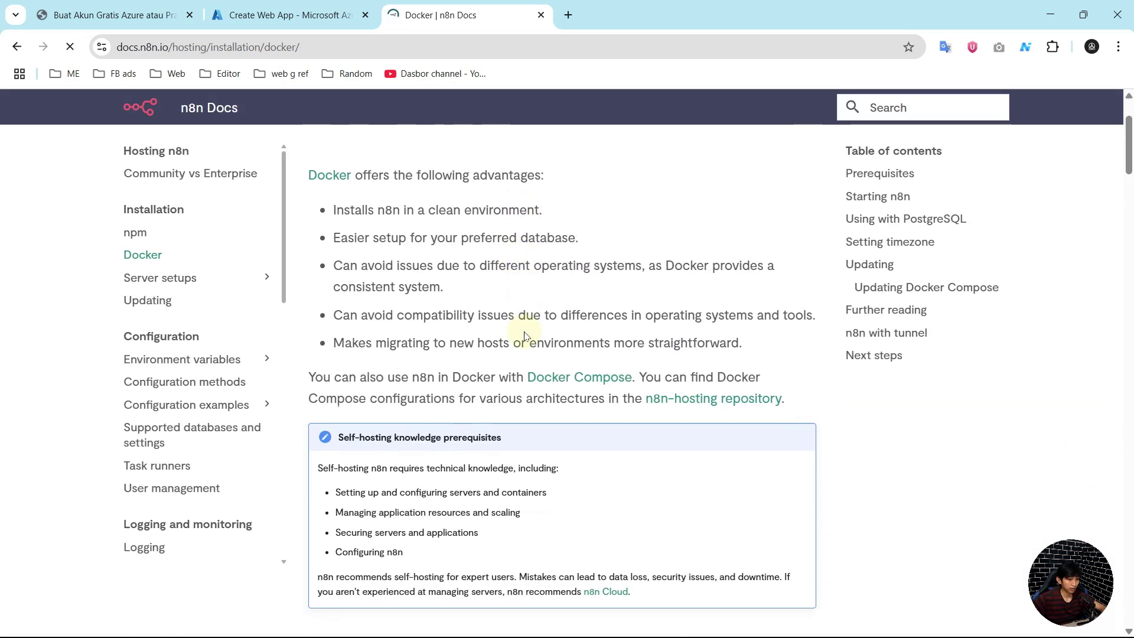
{"action": "scroll", "coordinate": [526, 341], "scroll_direction": "down", "scroll_amount": 12}
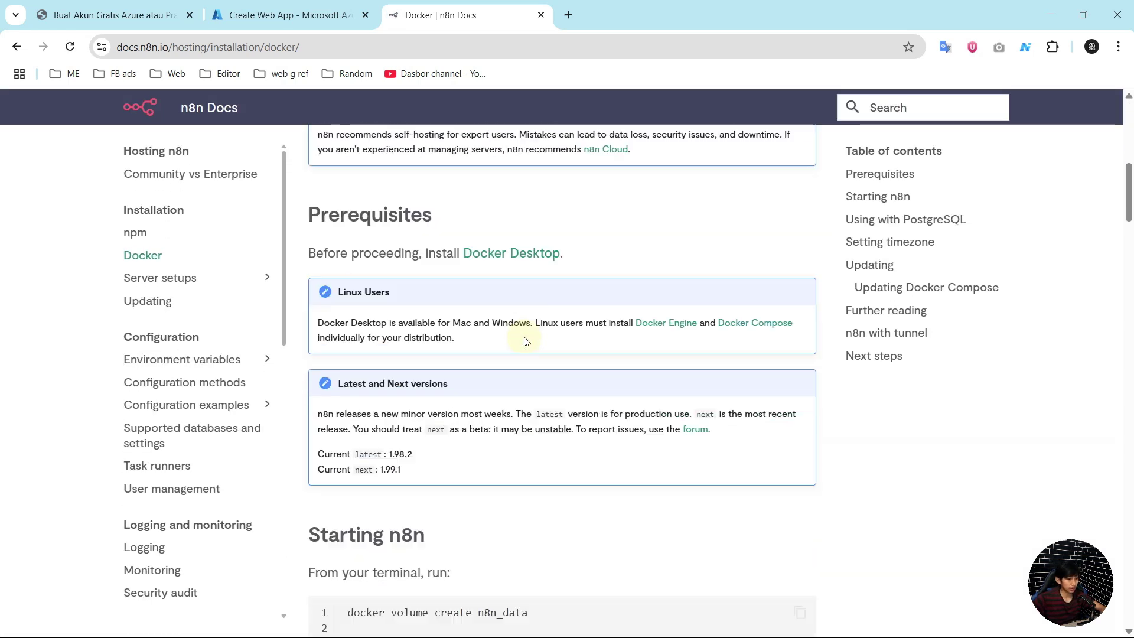
{"action": "scroll", "coordinate": [525, 342], "scroll_direction": "down", "scroll_amount": 10}
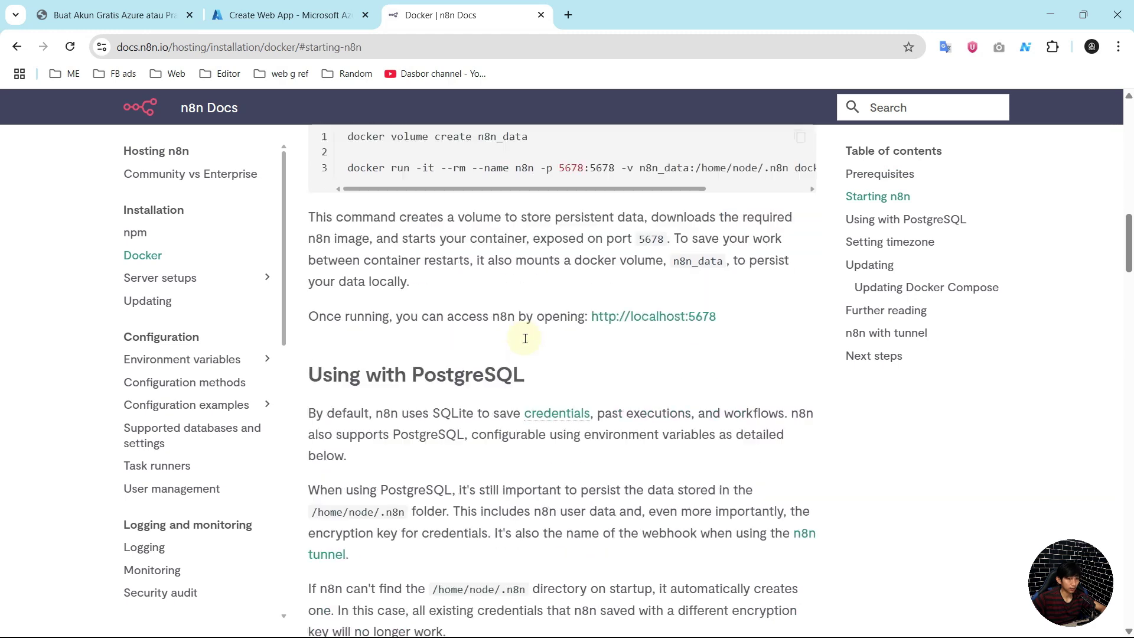
{"action": "scroll", "coordinate": [526, 344], "scroll_direction": "down", "scroll_amount": 13}
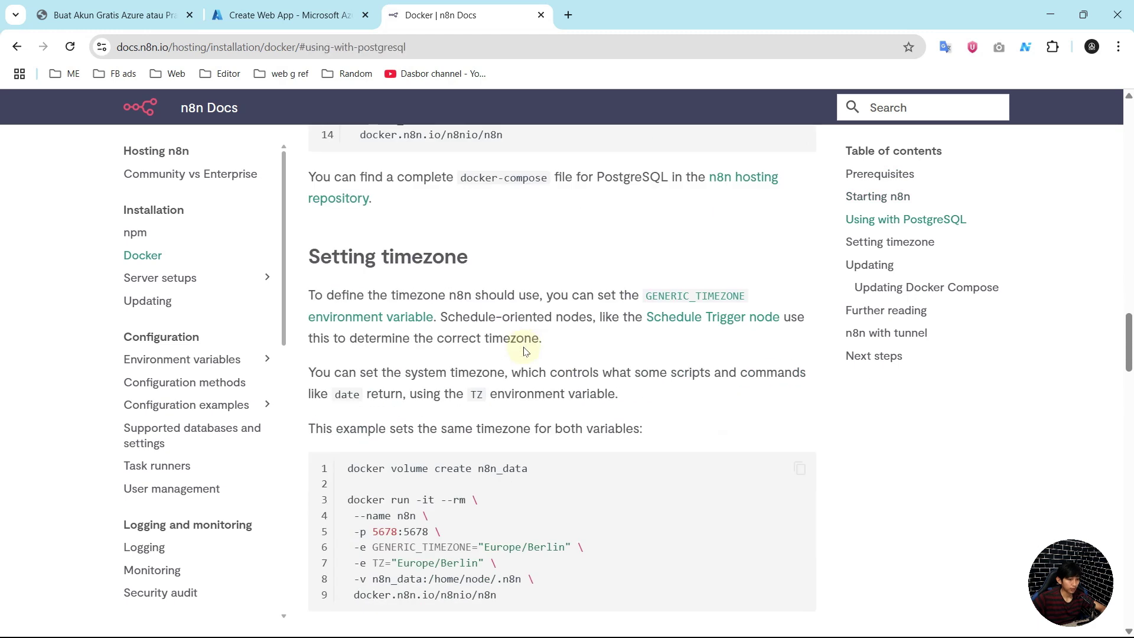
{"action": "scroll", "coordinate": [523, 359], "scroll_direction": "down", "scroll_amount": 9}
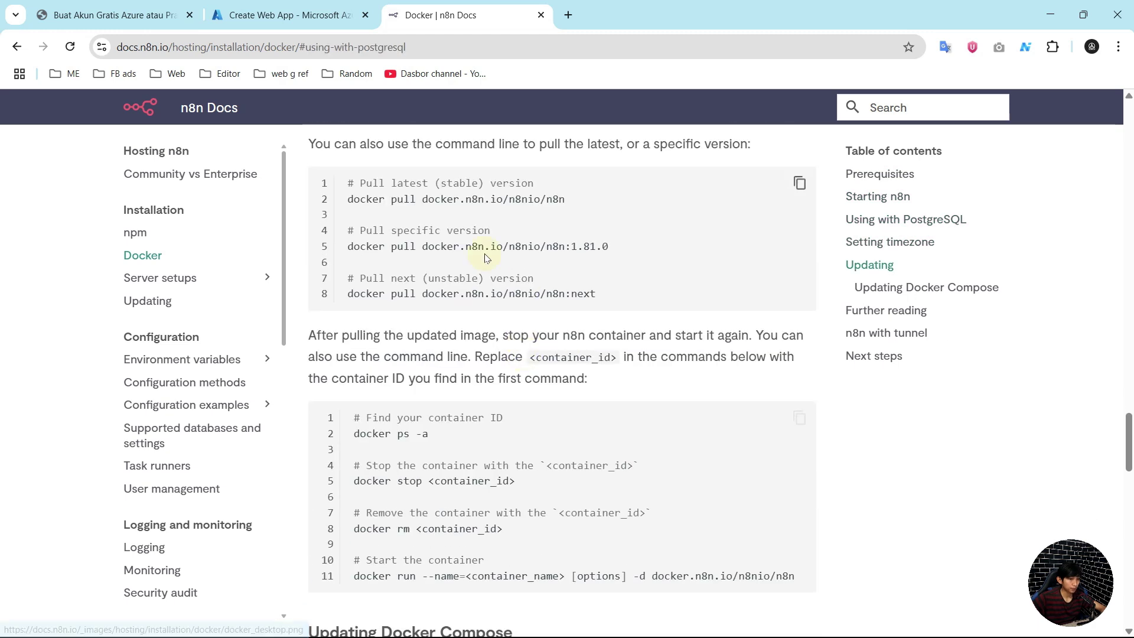
Step: Copy the registry address docker.n8n.io and return to the Azure tab
{"action": "left_click_drag", "start_coordinate": [423, 201], "coordinate": [505, 200]}
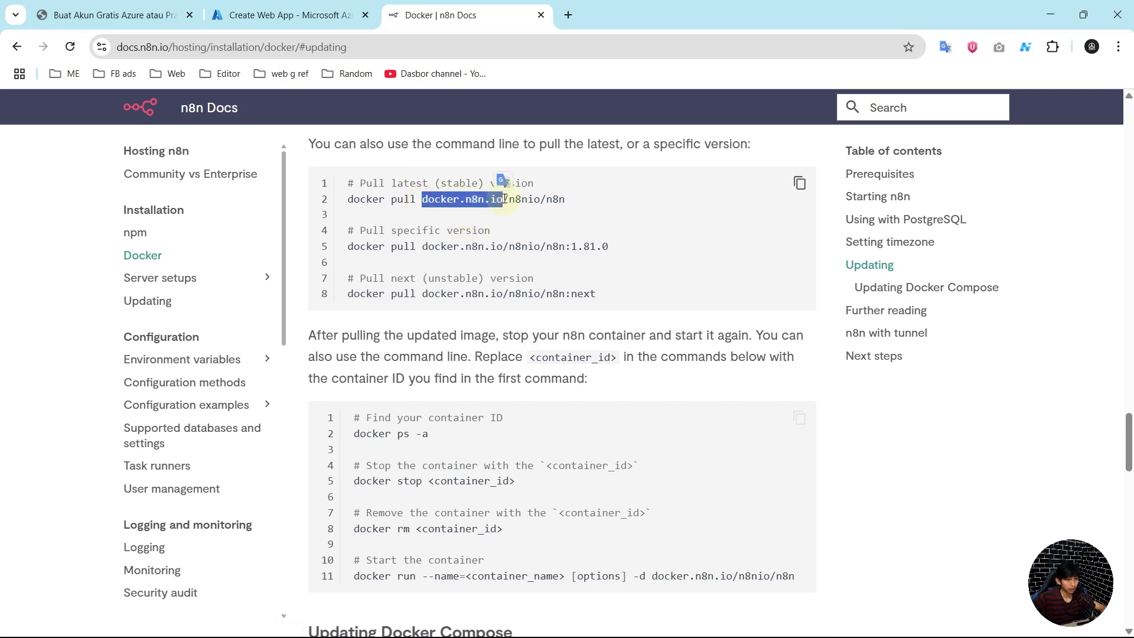
{"action": "right_click", "coordinate": [505, 200]}
{"action": "left_click", "coordinate": [517, 218]}
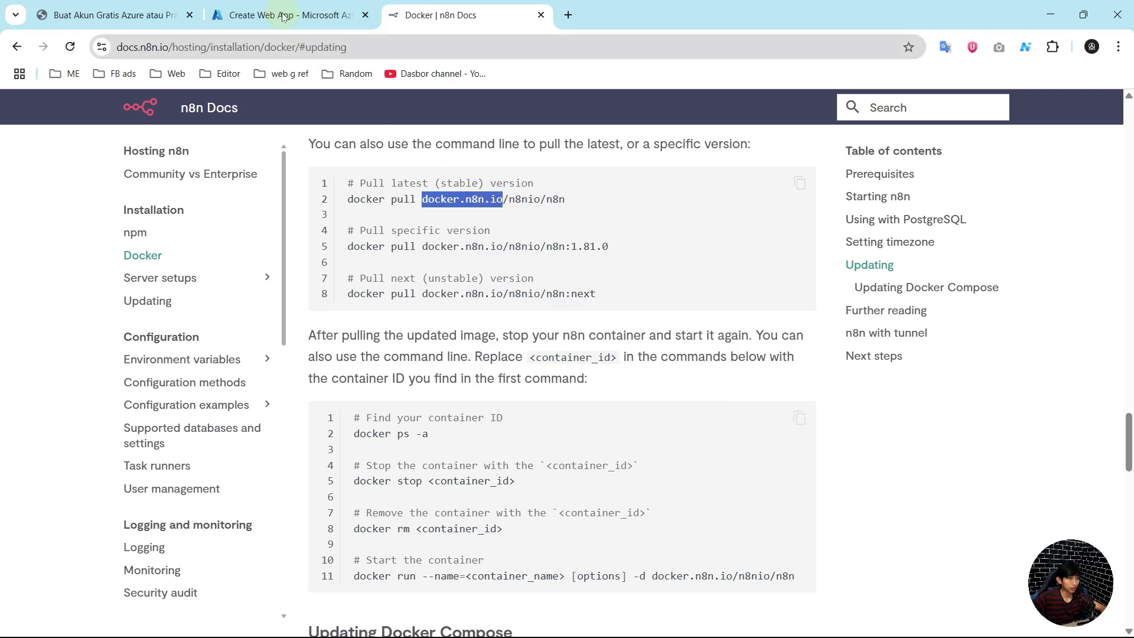
{"action": "left_click", "coordinate": [284, 17]}
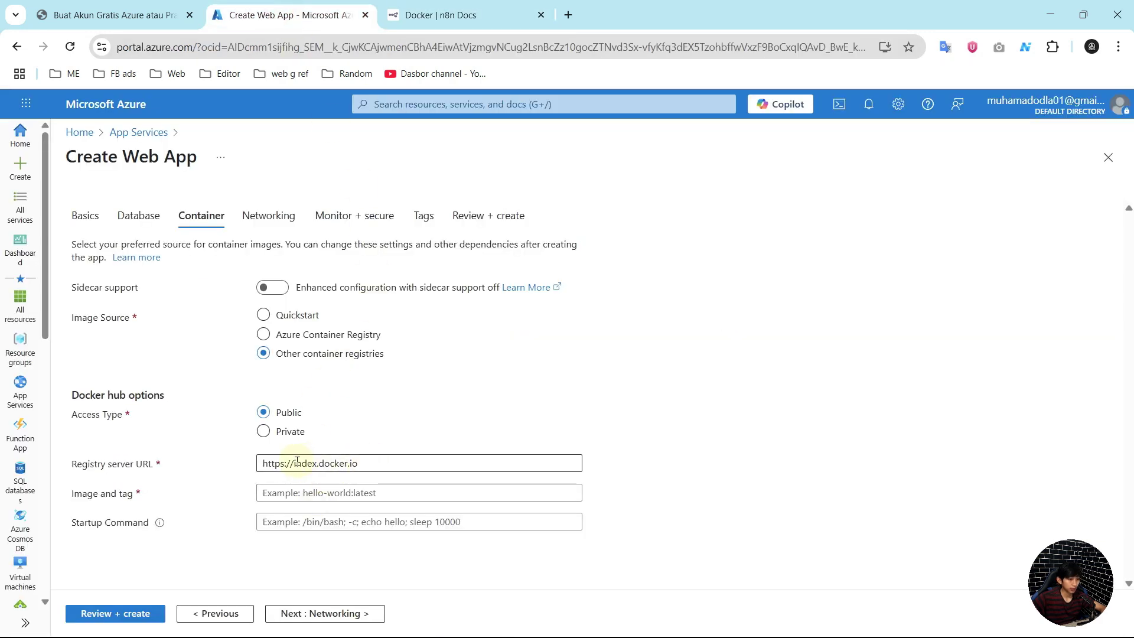
Step: Replace the registry server URL with docker.n8n.io
{"action": "left_click_drag", "start_coordinate": [294, 463], "coordinate": [384, 466]}
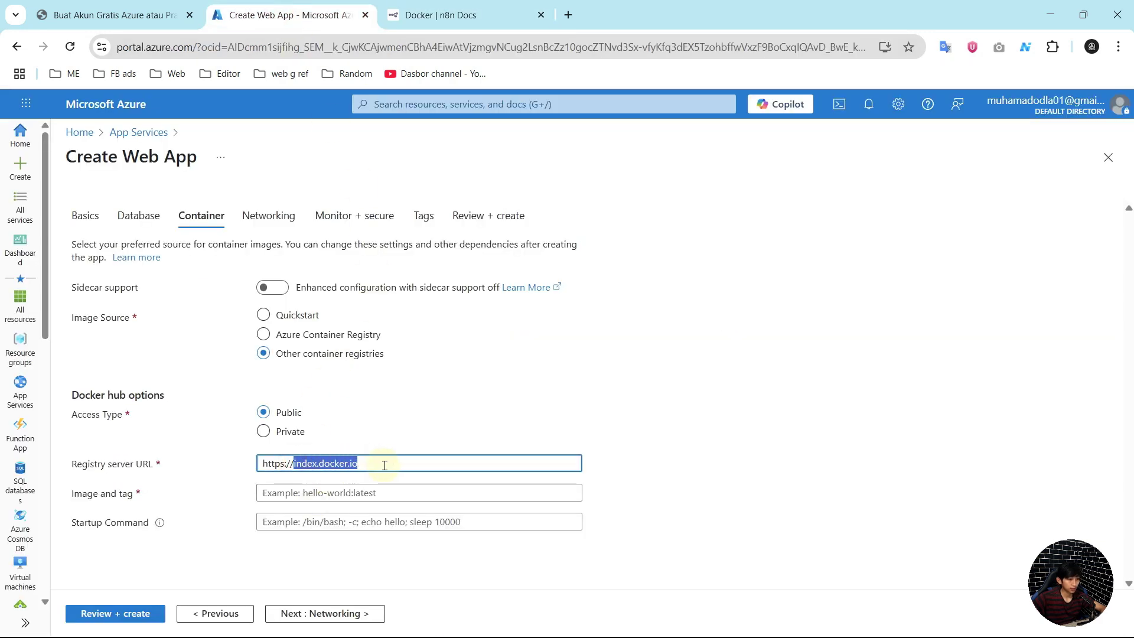
{"action": "key", "text": "ctrl+v"}
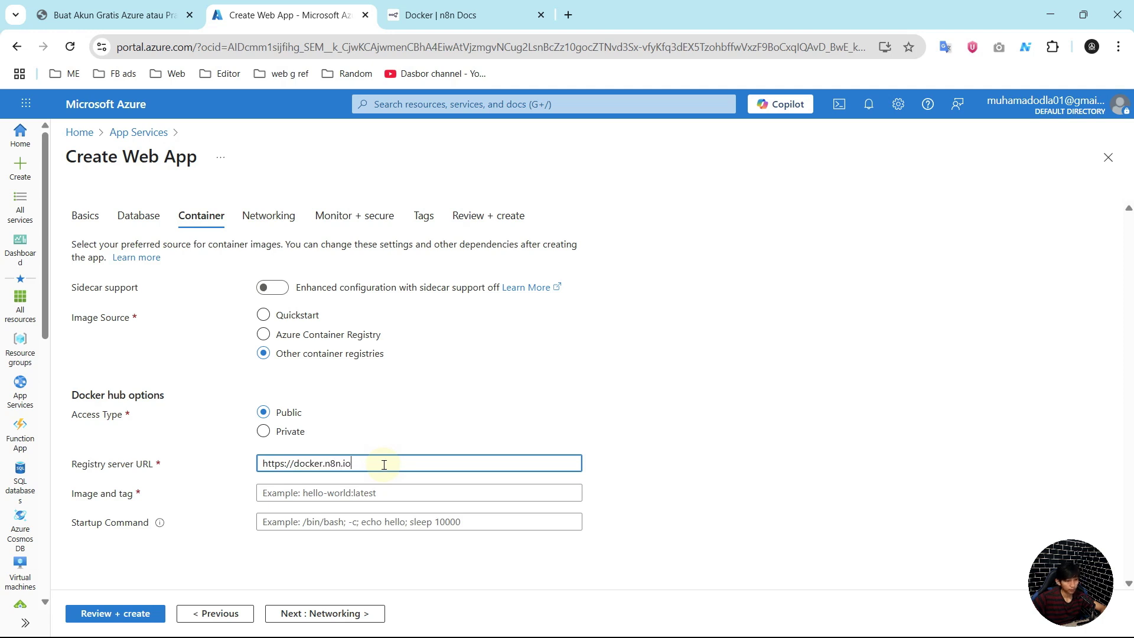
{"action": "left_click", "coordinate": [449, 15]}
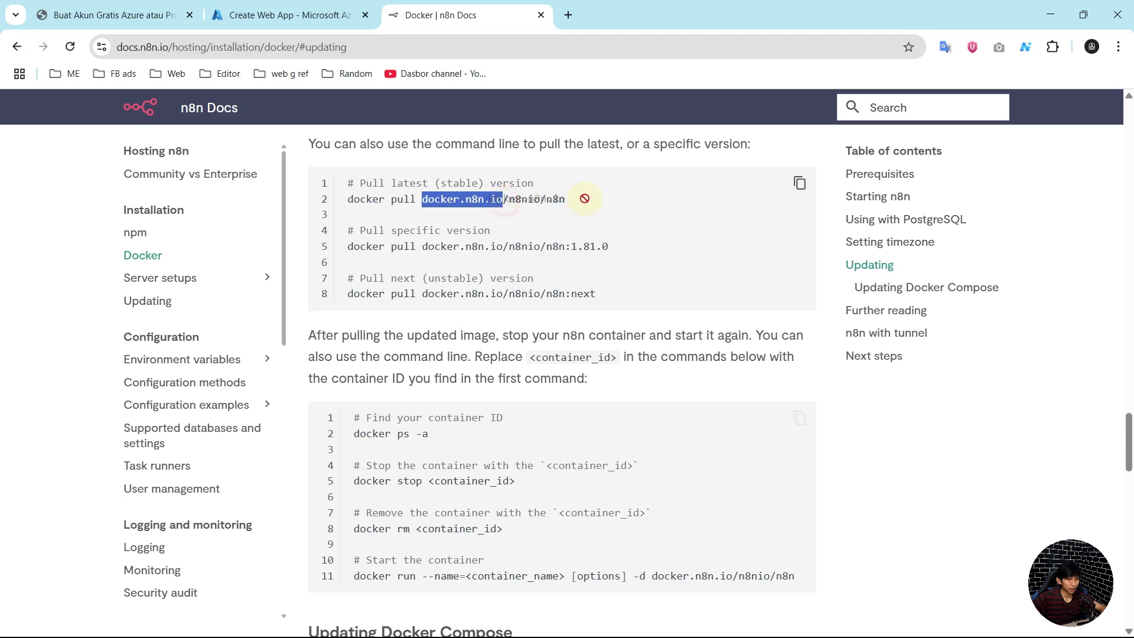
{"action": "left_click", "coordinate": [576, 200]}
Step: Copy n8nio/n8n from the docs and paste it into the Image and tag field
{"action": "left_click_drag", "start_coordinate": [510, 200], "coordinate": [595, 202]}
{"action": "right_click", "coordinate": [583, 203]}
{"action": "left_click", "coordinate": [585, 217]}
{"action": "left_click", "coordinate": [307, 15]}
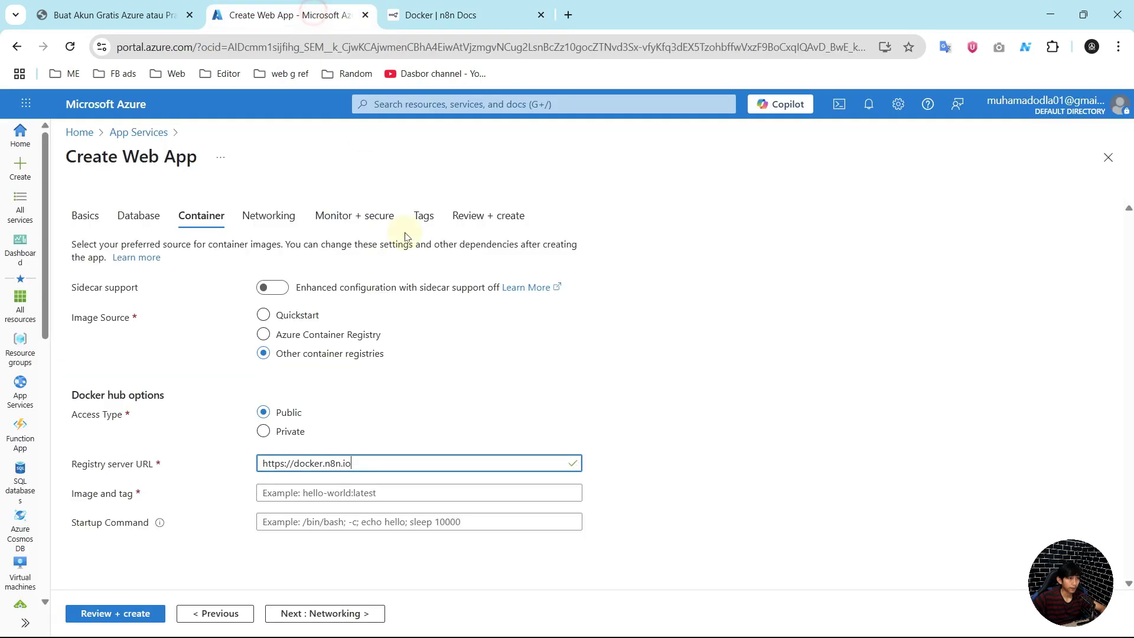
{"action": "left_click", "coordinate": [322, 495]}
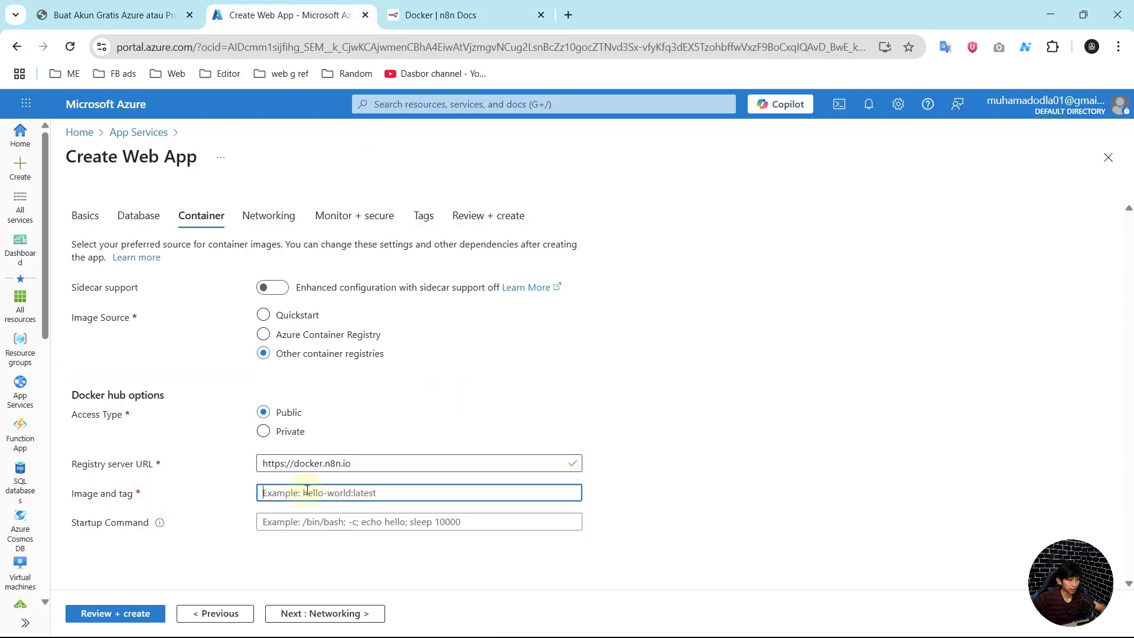
{"action": "right_click", "coordinate": [350, 493]}
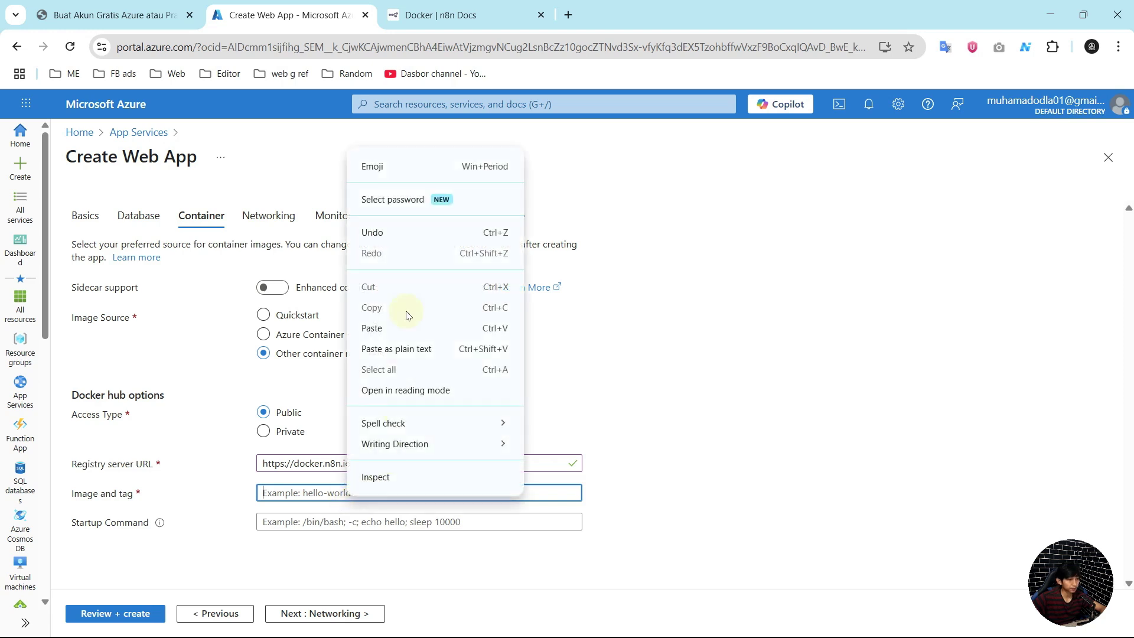
{"action": "left_click", "coordinate": [391, 327]}
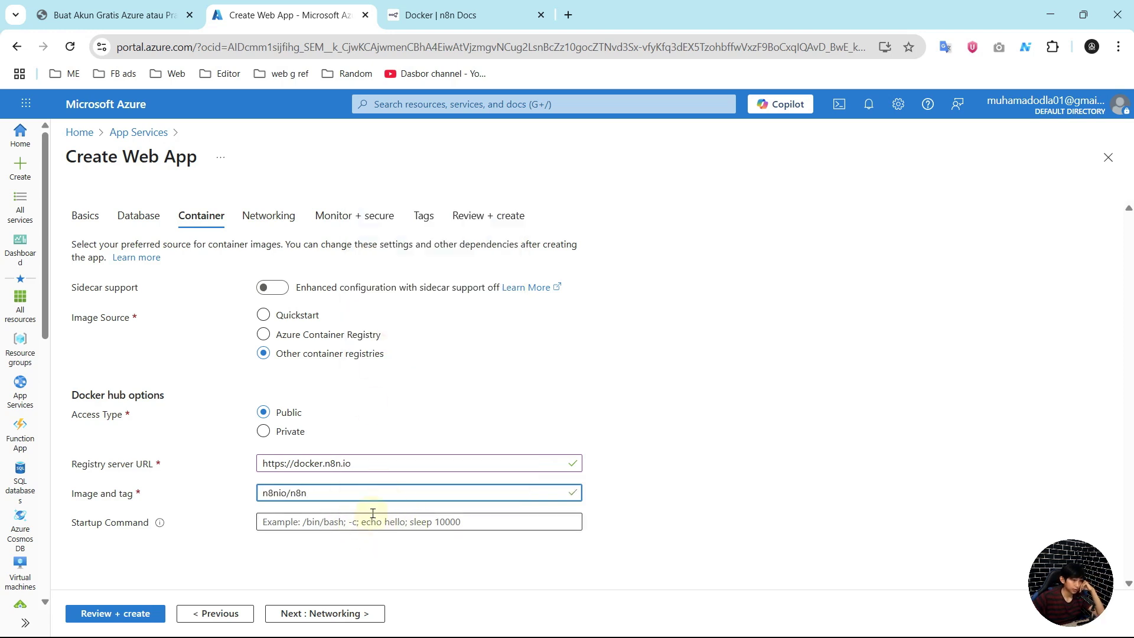
Step: Keep the default Networking, Monitor + secure and Tags settings, with Application Insights off, and proceed to Review + create
{"action": "left_click", "coordinate": [356, 615]}
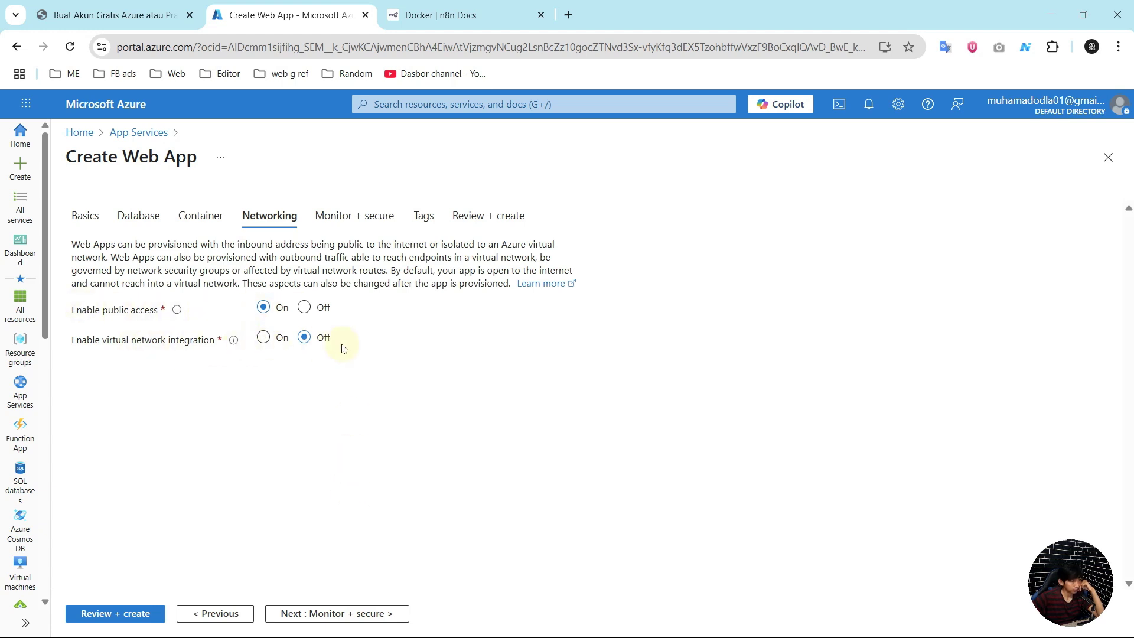
{"action": "left_click", "coordinate": [381, 615]}
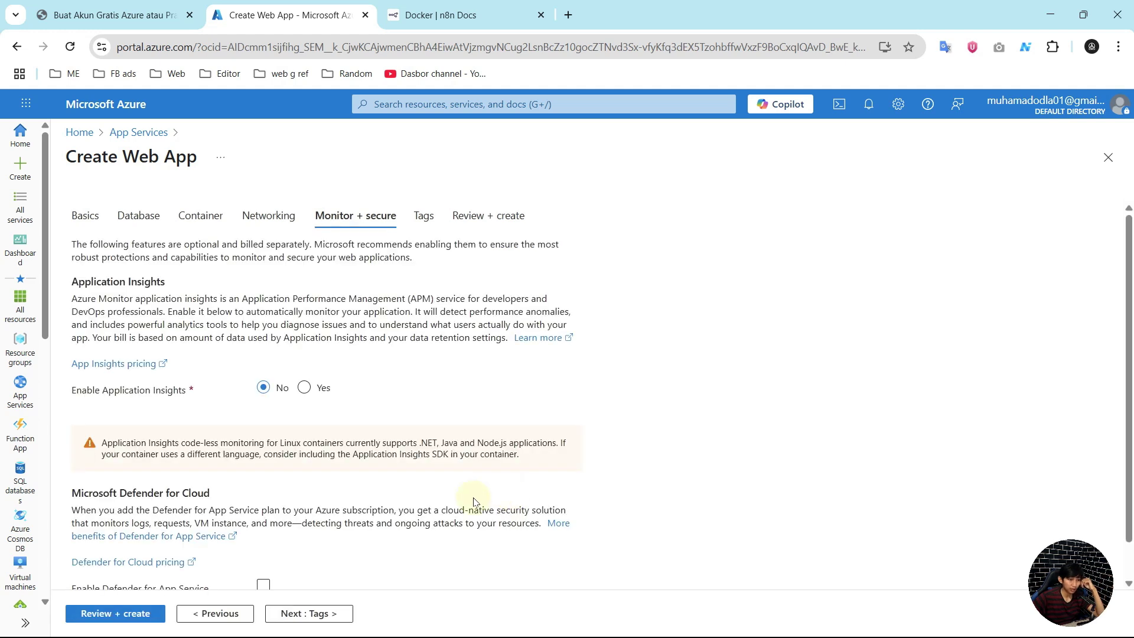
{"action": "scroll", "coordinate": [366, 502], "scroll_direction": "down", "scroll_amount": 1}
{"action": "left_click", "coordinate": [309, 613]}
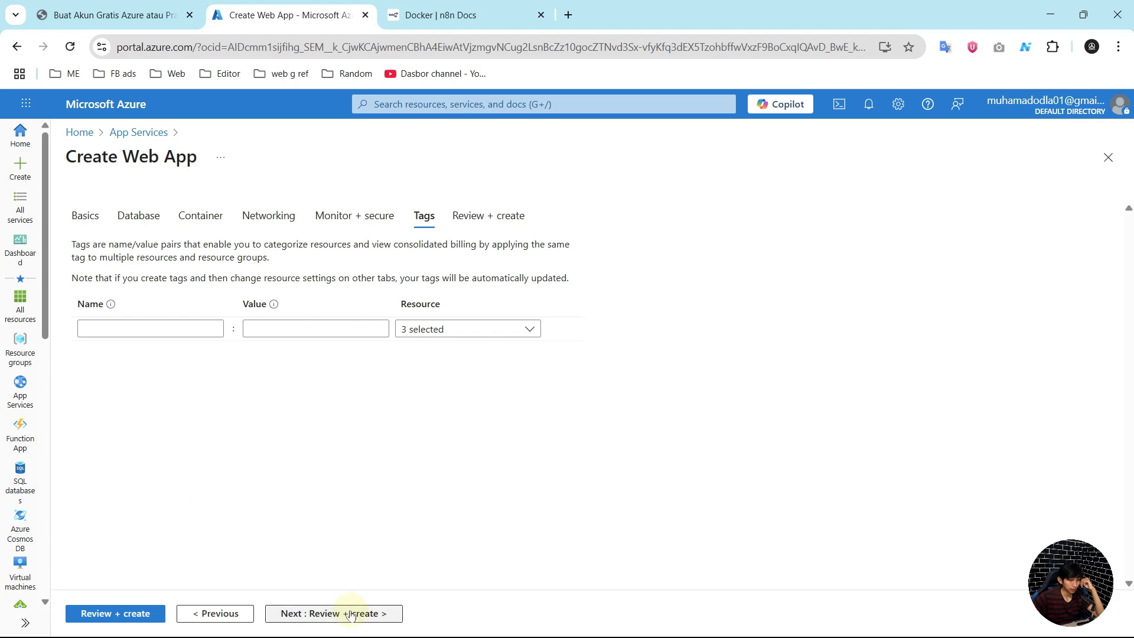
{"action": "left_click", "coordinate": [352, 610]}
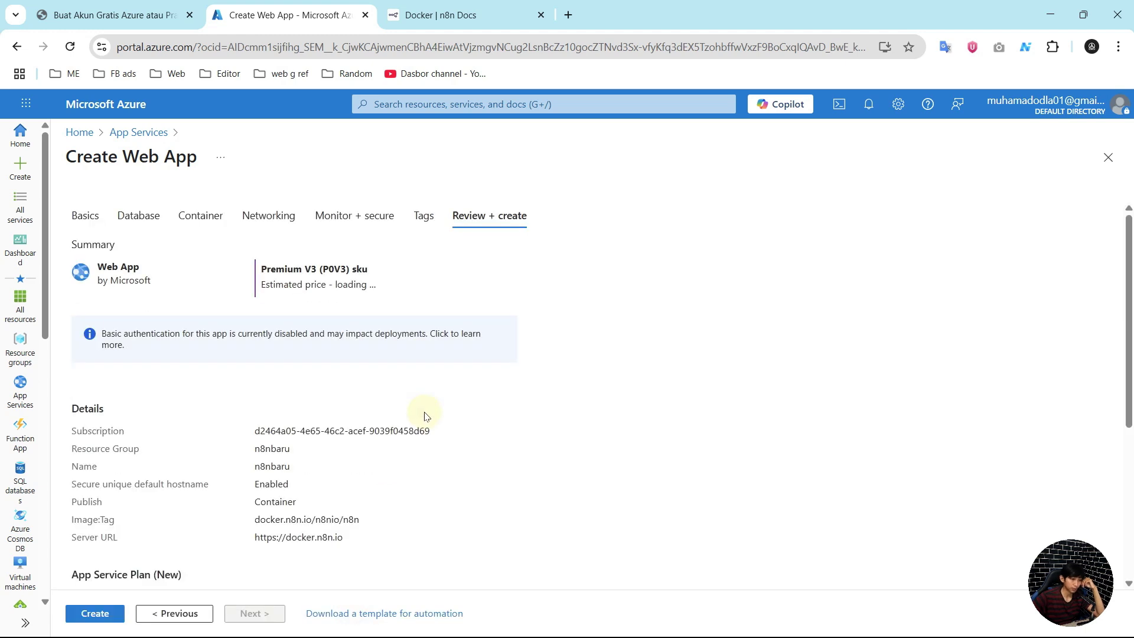
Step: Check the n8nbaru summary's image and tag details, then submit the web app for creation
{"action": "scroll", "coordinate": [413, 432], "scroll_direction": "down", "scroll_amount": 1}
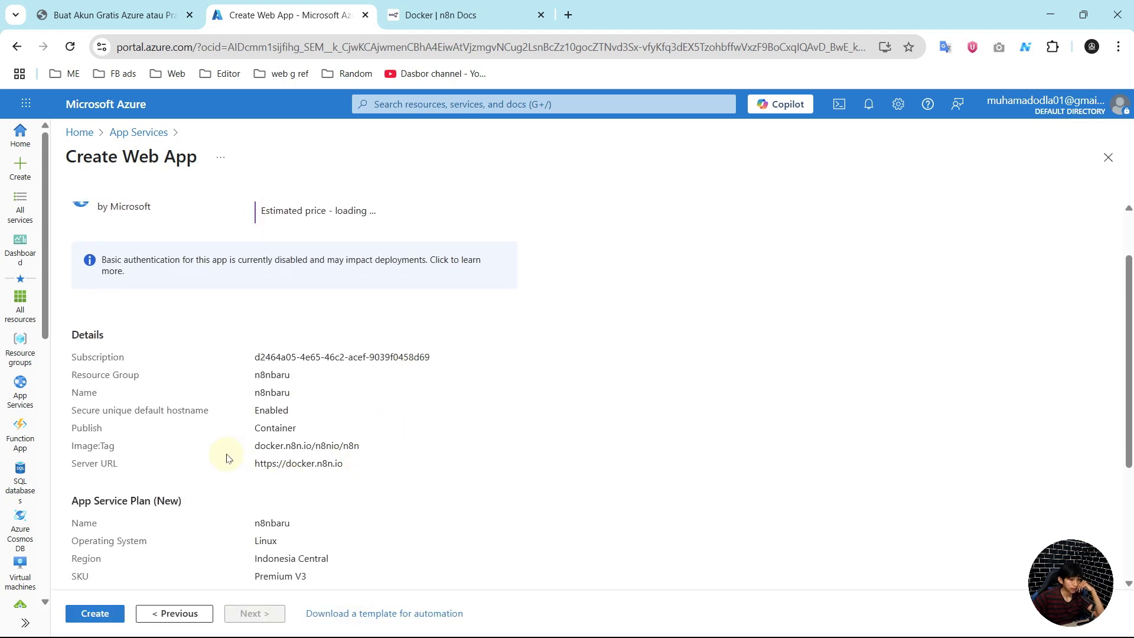
{"action": "left_click_drag", "start_coordinate": [255, 446], "coordinate": [431, 451]}
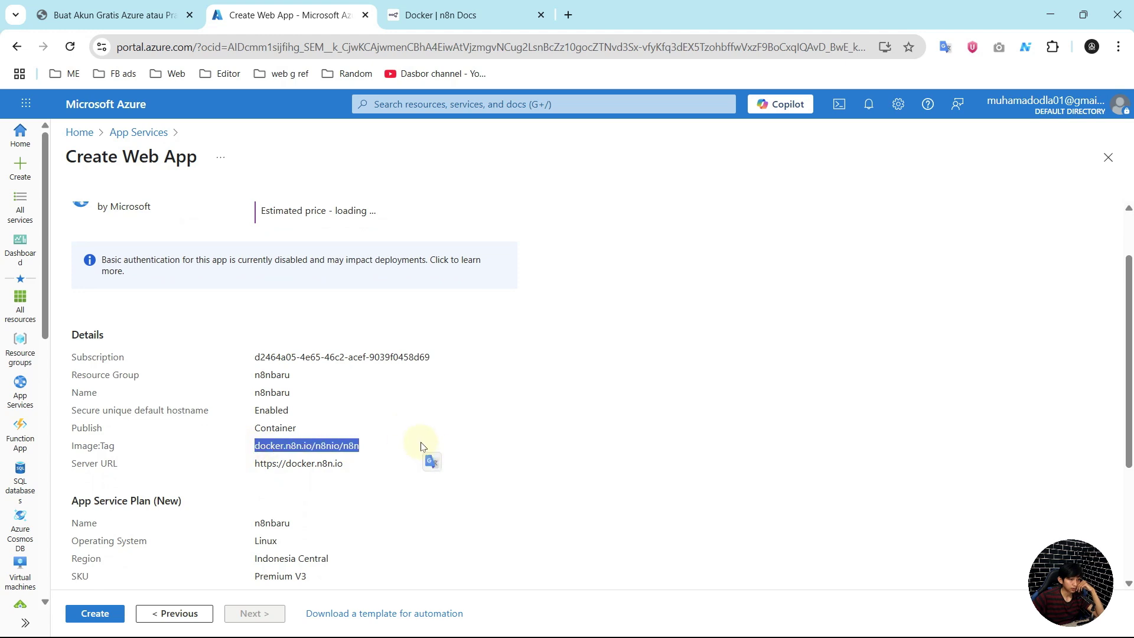
{"action": "left_click", "coordinate": [418, 443]}
{"action": "scroll", "coordinate": [376, 422], "scroll_direction": "up", "scroll_amount": 1}
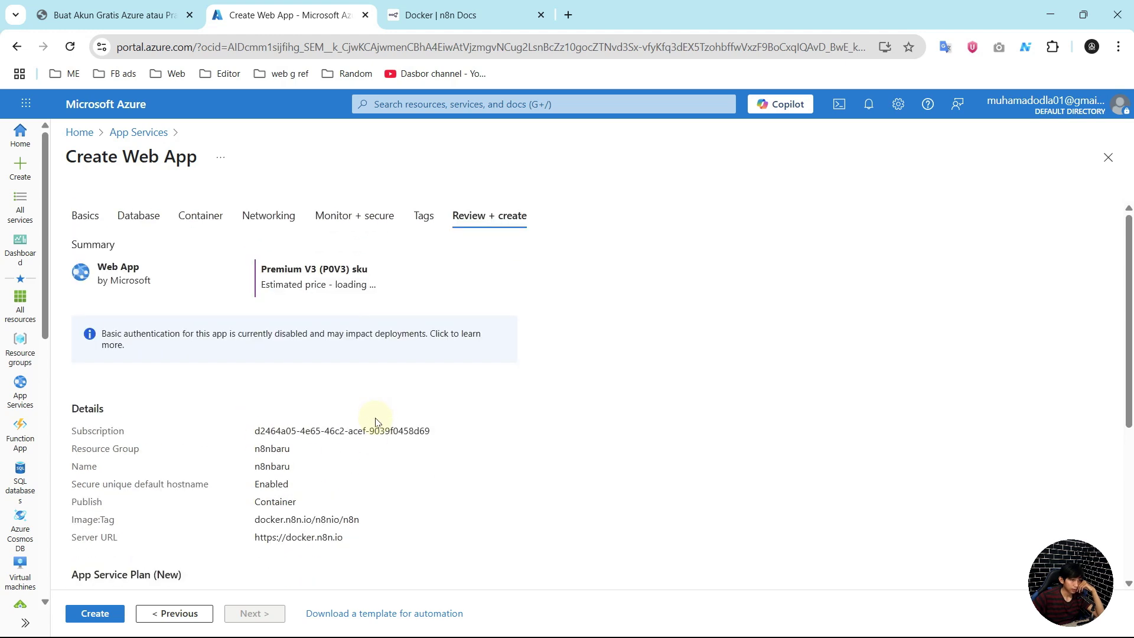
{"action": "left_click", "coordinate": [94, 613]}
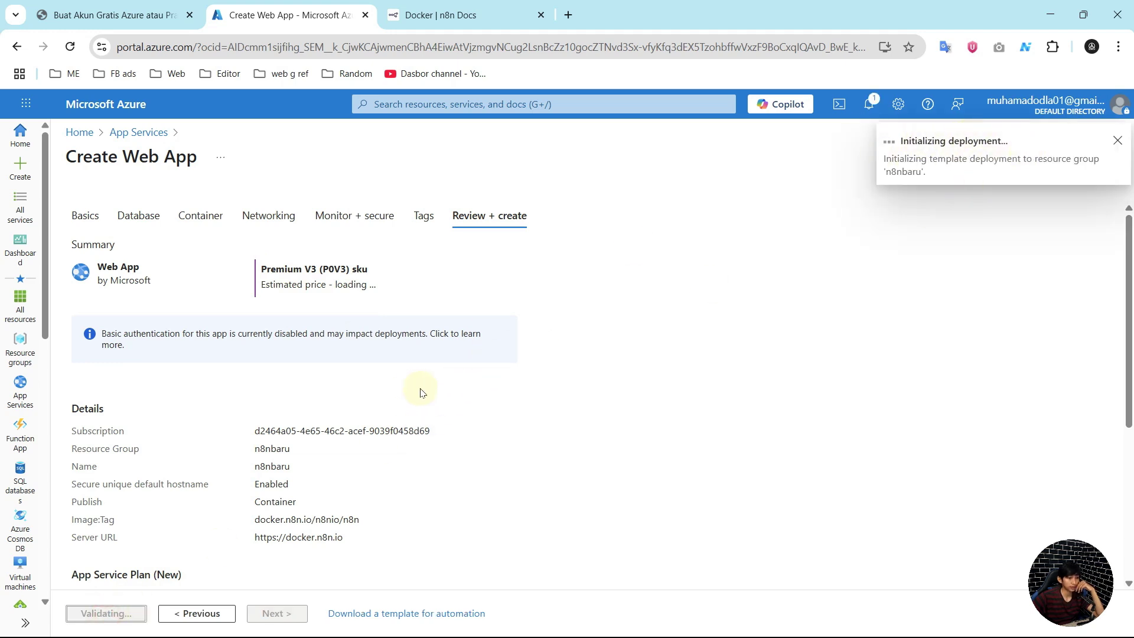
Step: After deployment succeeds, go to the n8nbaru web app's resource overview
{"action": "scroll", "coordinate": [425, 390], "scroll_direction": "down", "scroll_amount": 2}
{"action": "scroll", "coordinate": [425, 387], "scroll_direction": "down", "scroll_amount": 1}
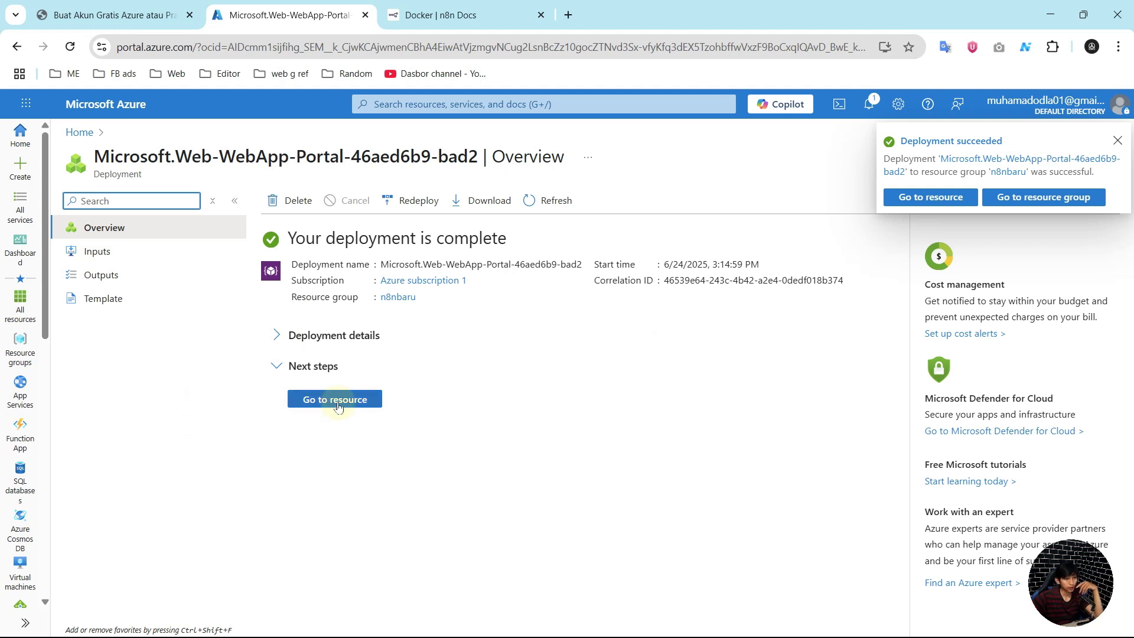
{"action": "left_click", "coordinate": [333, 405]}
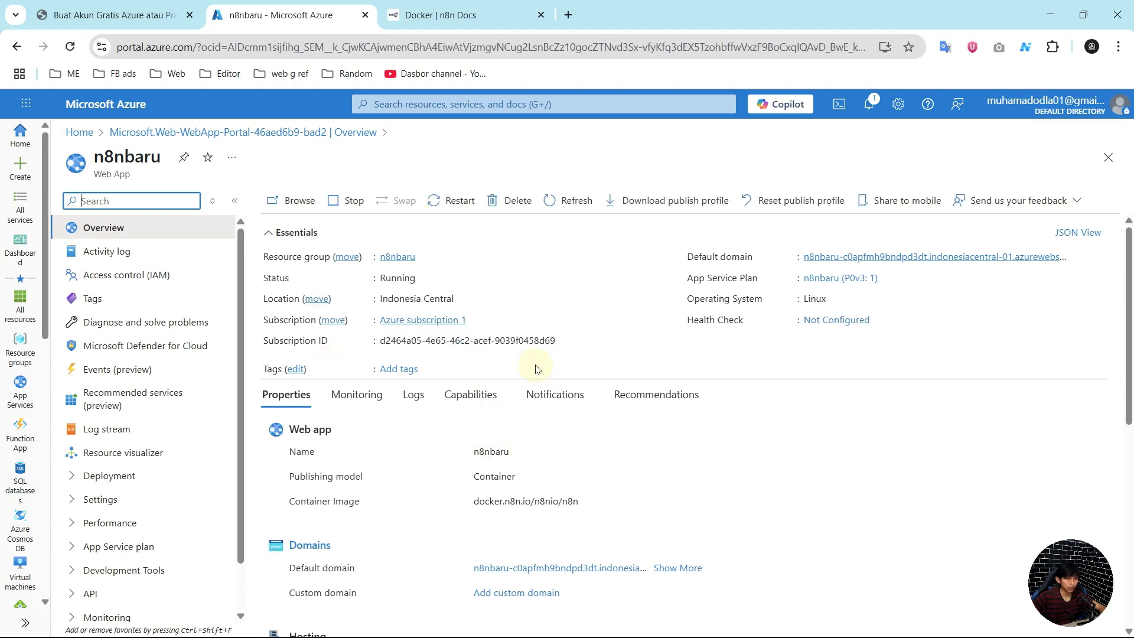
Step: Stop the n8nbaru web app and copy its default domain
{"action": "left_click", "coordinate": [338, 204]}
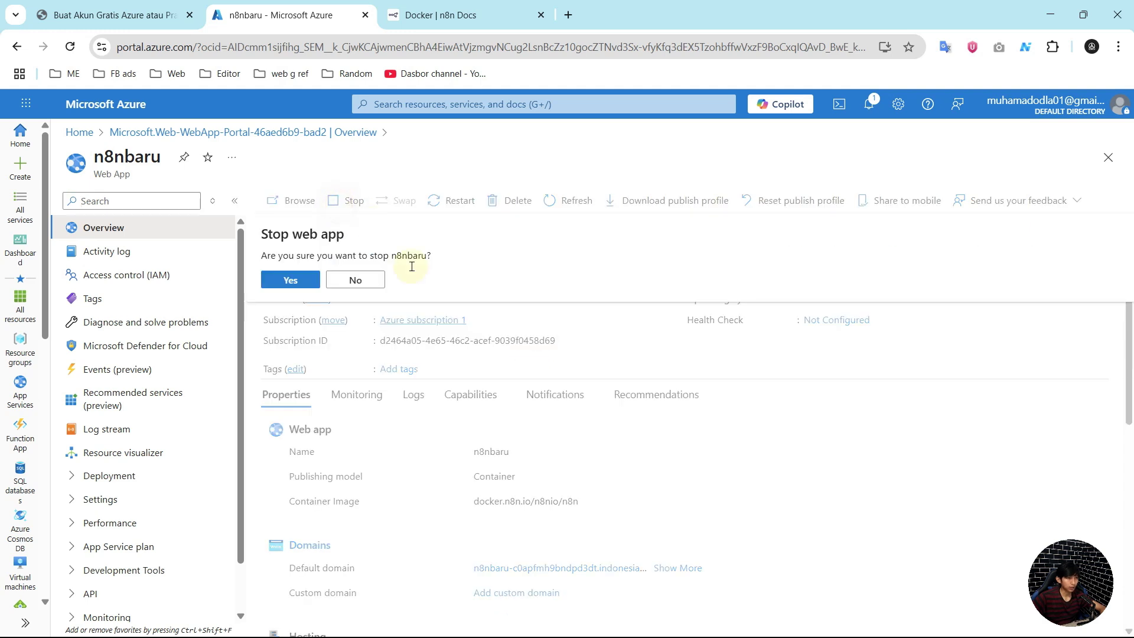
{"action": "left_click", "coordinate": [284, 280]}
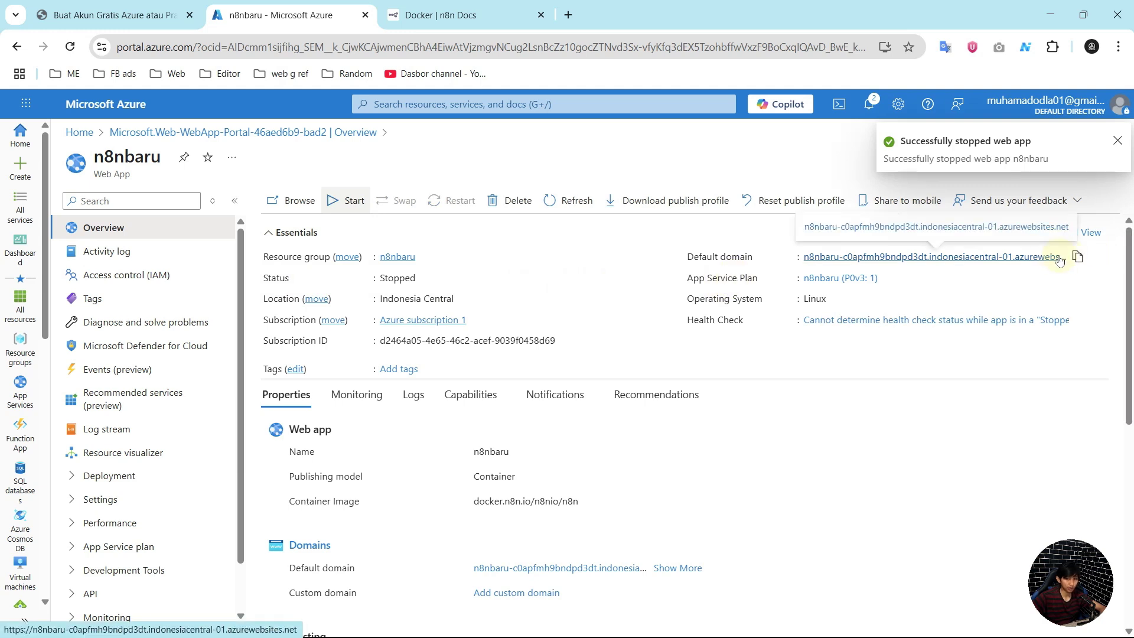
{"action": "left_click", "coordinate": [1080, 262]}
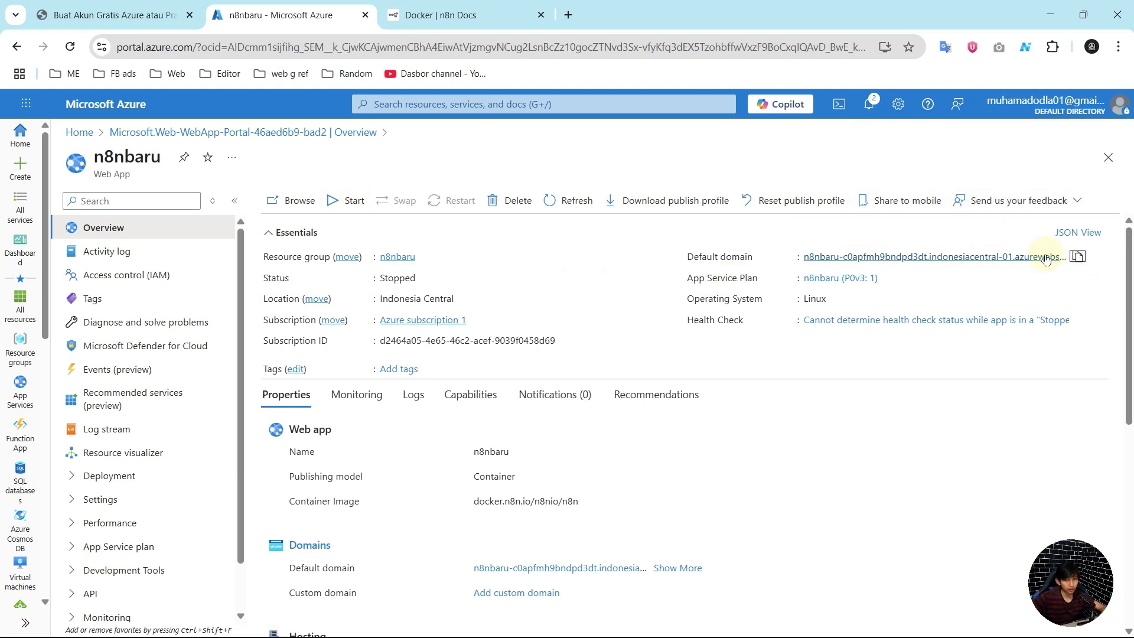
Step: Expand the Deployment and Settings sections of the resource menu
{"action": "left_click", "coordinate": [145, 476]}
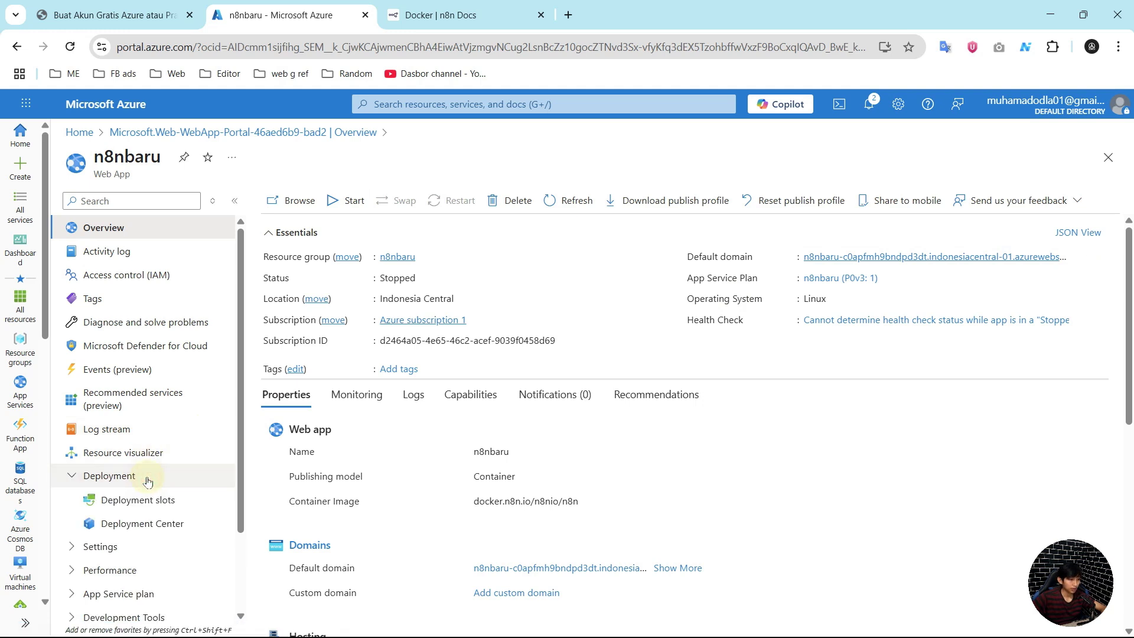
{"action": "scroll", "coordinate": [144, 478], "scroll_direction": "down", "scroll_amount": 1}
{"action": "left_click", "coordinate": [141, 498]}
{"action": "scroll", "coordinate": [142, 496], "scroll_direction": "down", "scroll_amount": 1}
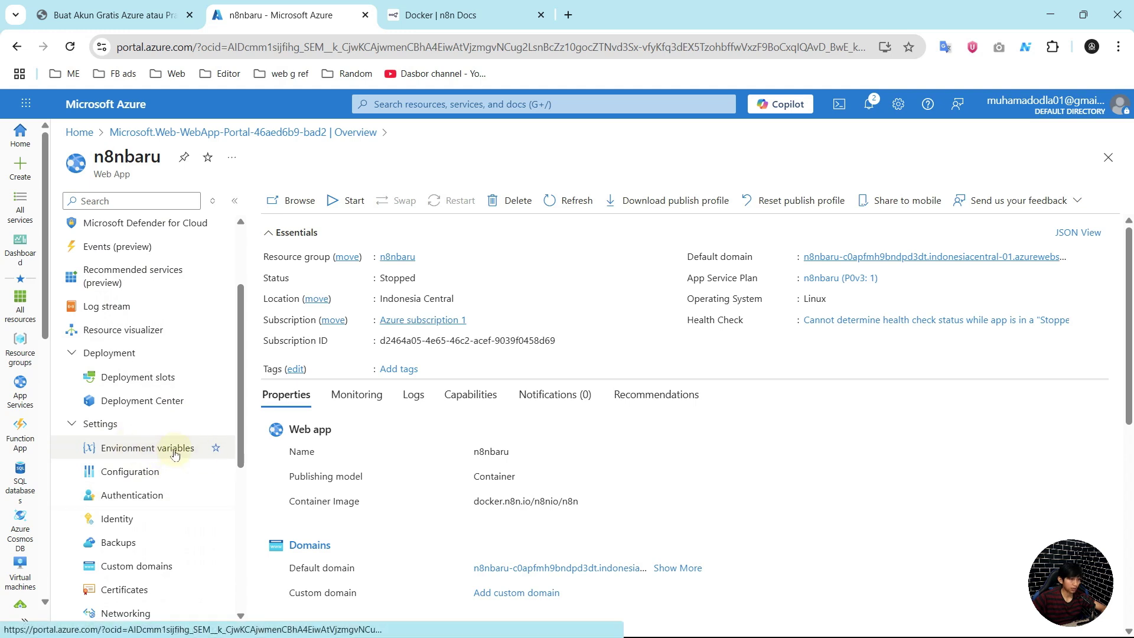
Step: Open Environment variables and reveal the values of all four app settings
{"action": "left_click", "coordinate": [175, 452]}
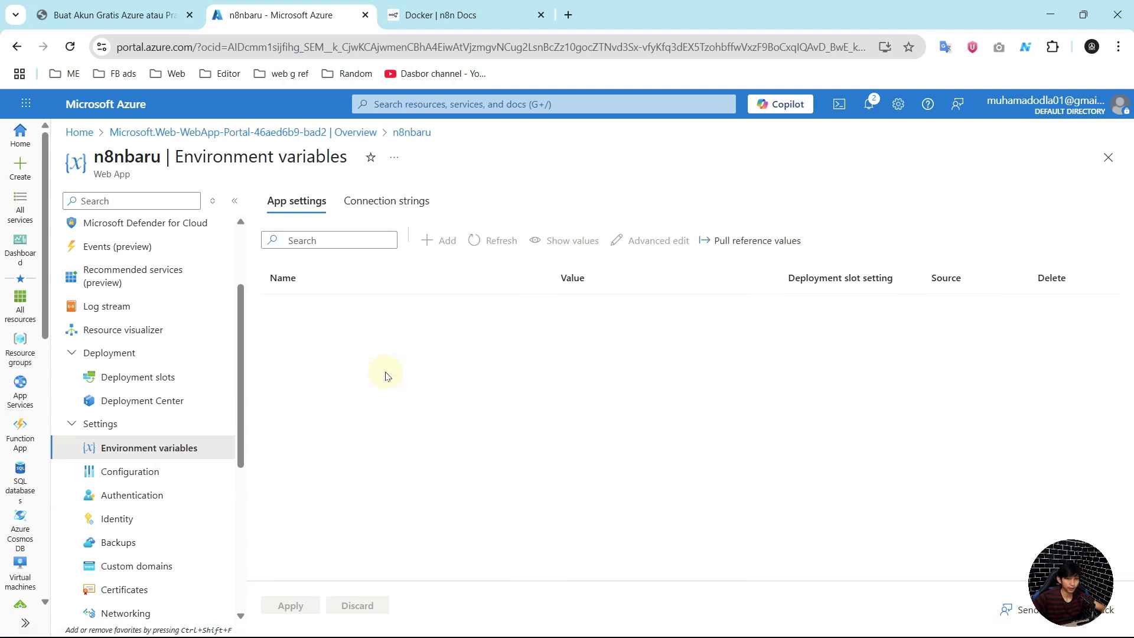
{"action": "left_click", "coordinate": [572, 312]}
{"action": "left_click", "coordinate": [572, 347]}
{"action": "left_click", "coordinate": [572, 382]}
{"action": "left_click", "coordinate": [572, 415]}
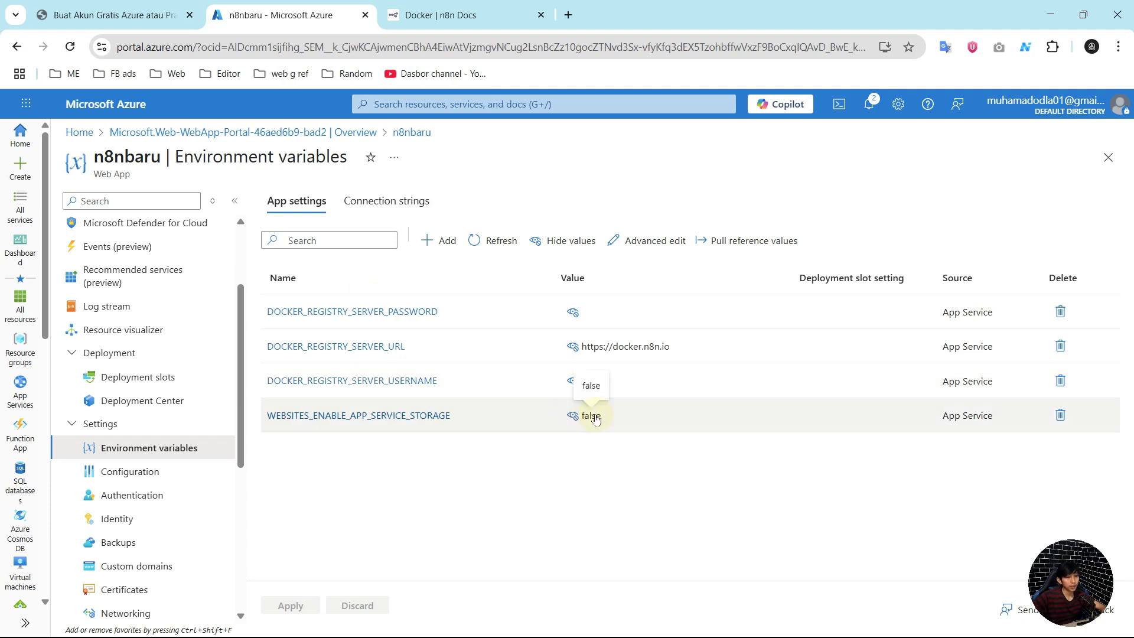
Step: Change WEBSITES_ENABLE_APP_SERVICE_STORAGE's value from false to true
{"action": "left_click", "coordinate": [397, 423]}
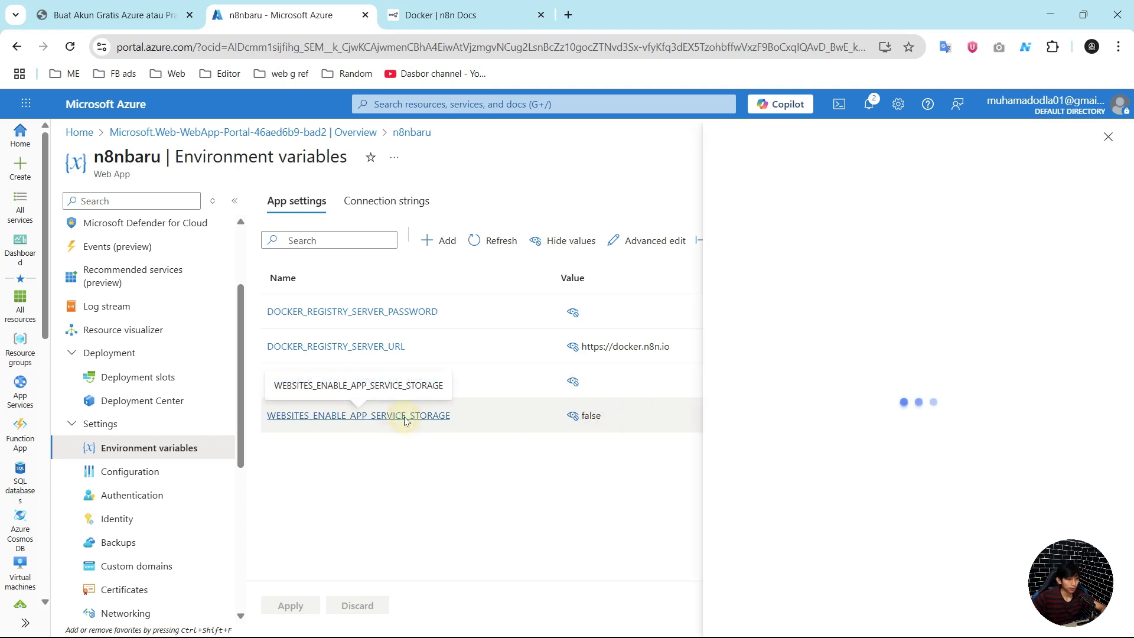
{"action": "double_click", "coordinate": [555, 213]}
{"action": "type", "text": "true"}
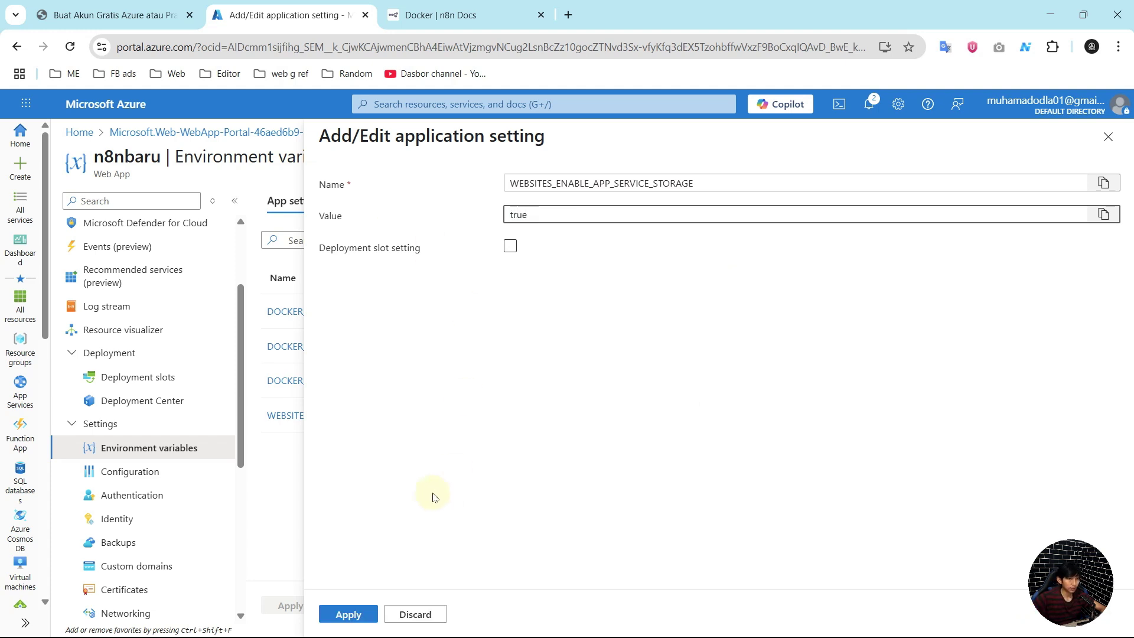
{"action": "left_click", "coordinate": [348, 614]}
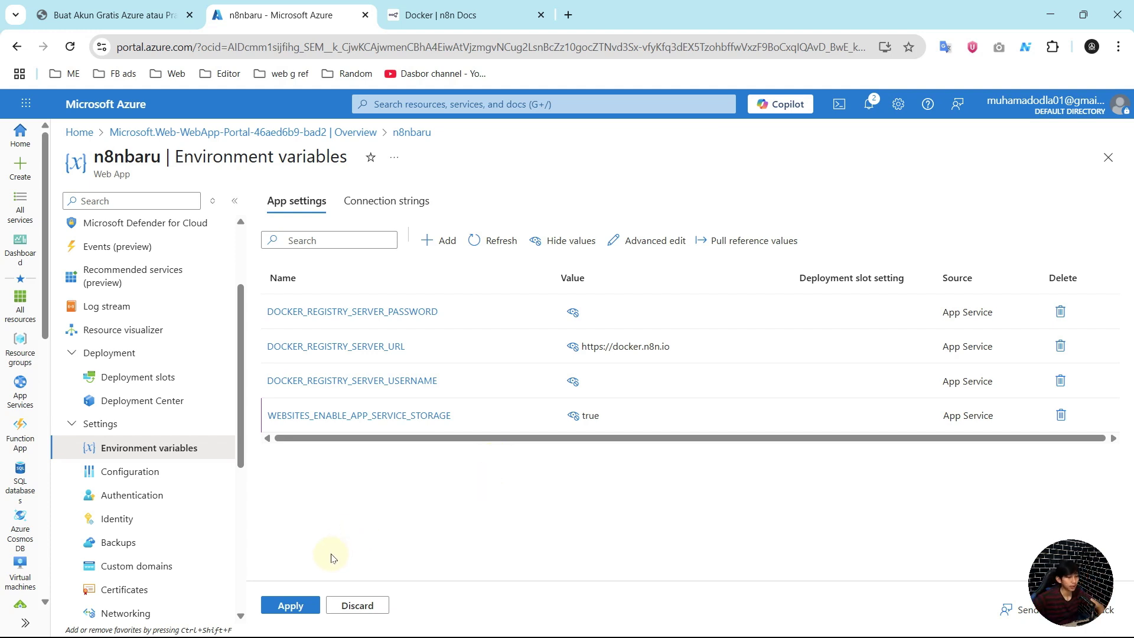
Step: Add an N8N_HOST app setting whose value is the copied n8nbaru default domain
{"action": "left_click", "coordinate": [431, 242]}
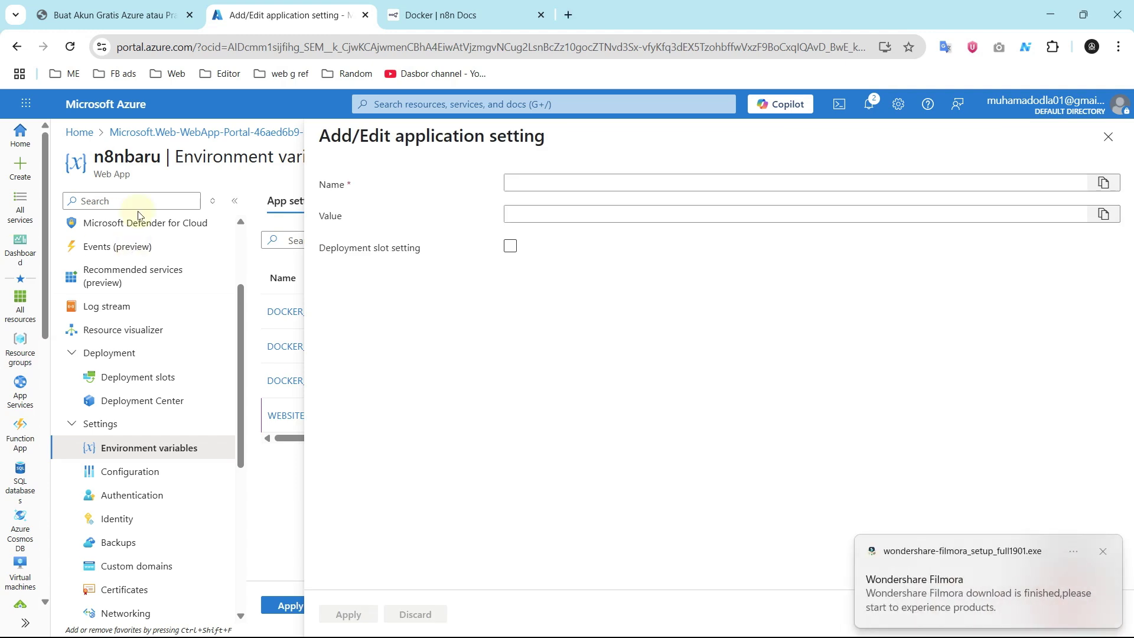
{"action": "left_click", "coordinate": [553, 179]}
{"action": "type", "text": "N*N_HOST"}
{"action": "left_click", "coordinate": [561, 211]}
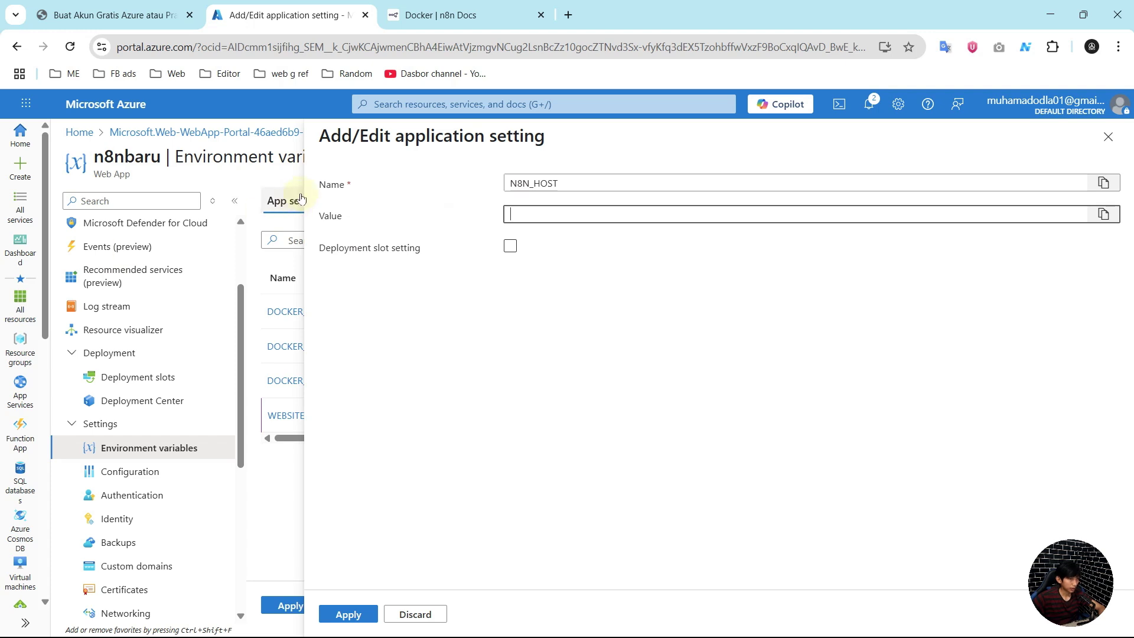
{"action": "key", "text": "ctrl+v"}
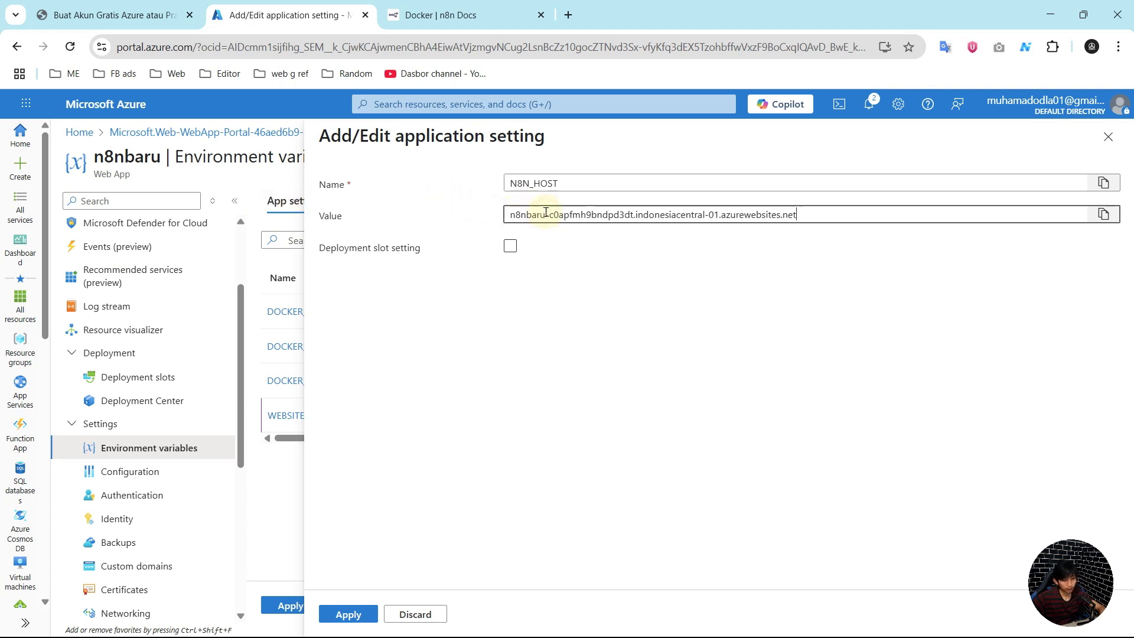
{"action": "left_click", "coordinate": [510, 245]}
{"action": "left_click", "coordinate": [341, 616]}
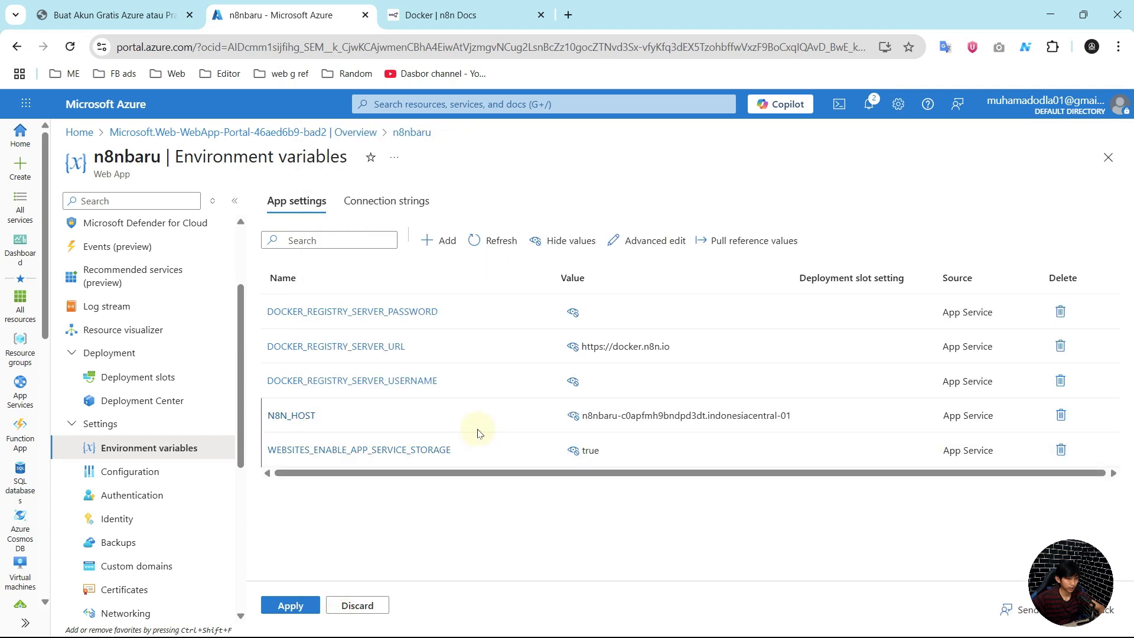
Step: Draft an N8N_PORT app setting with value 5678, then return to the n8n Docker docs
{"action": "left_click", "coordinate": [440, 247]}
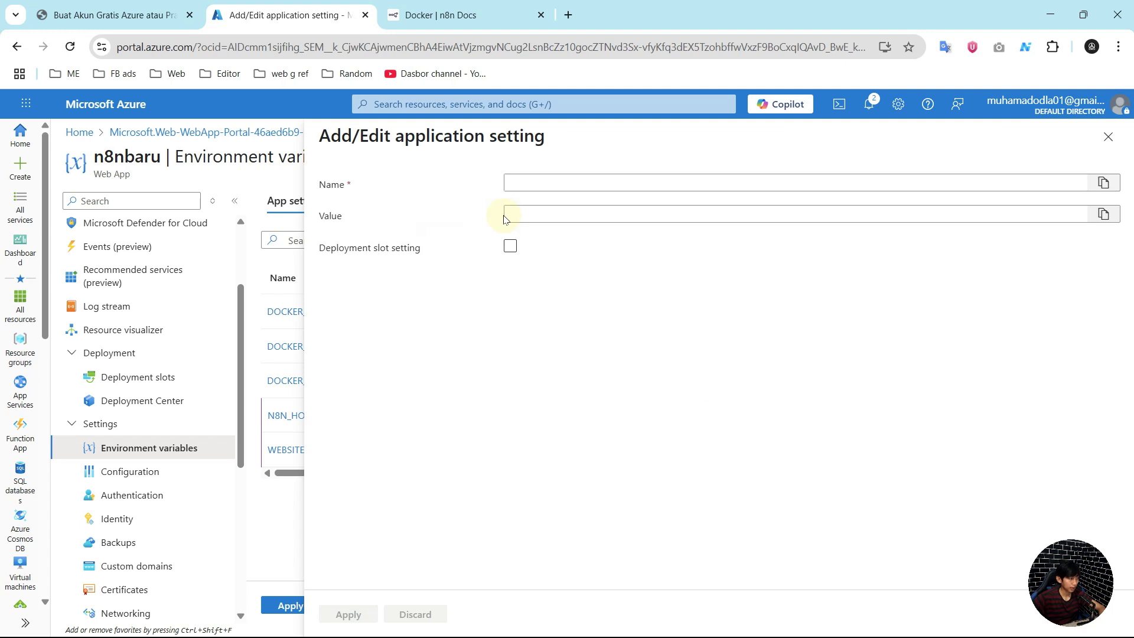
{"action": "left_click", "coordinate": [538, 180]}
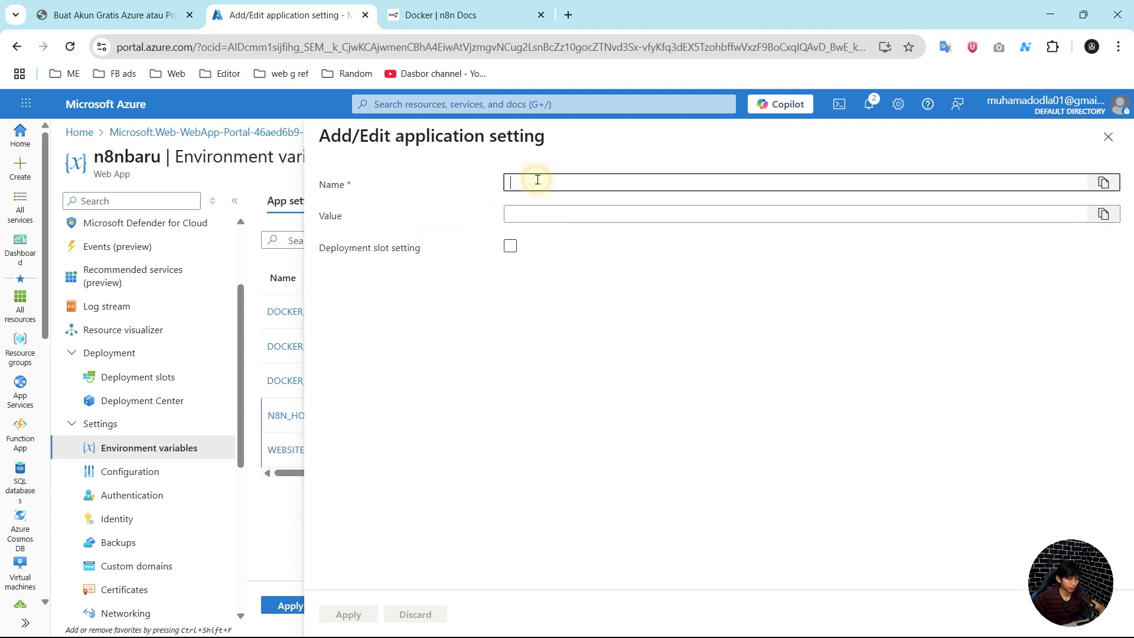
{"action": "type", "text": "N8N_PORT"}
{"action": "left_click", "coordinate": [532, 215]}
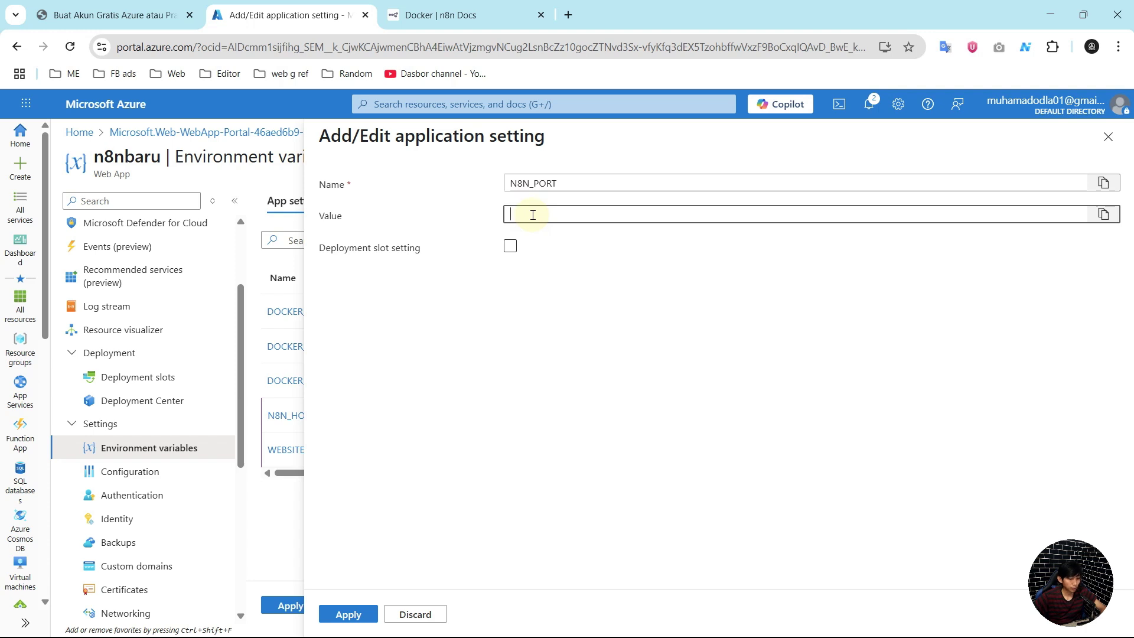
{"action": "type", "text": "5678"}
{"action": "left_click", "coordinate": [473, 15]}
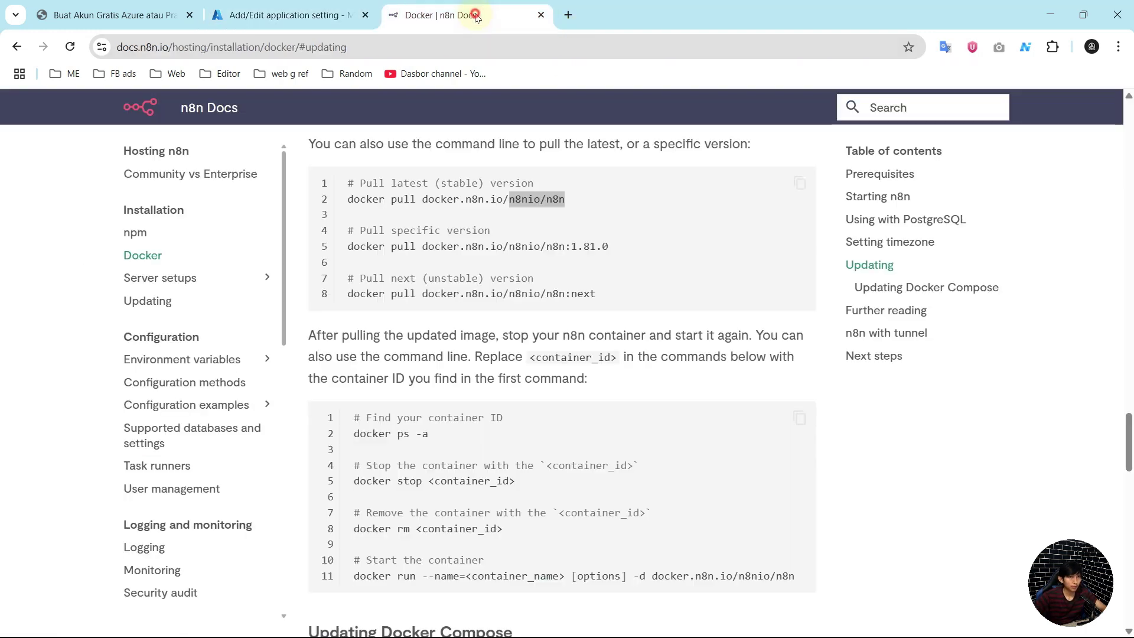
Step: Search Google for 'docker hub' in a new browser tab
{"action": "scroll", "coordinate": [556, 349], "scroll_direction": "down", "scroll_amount": 2}
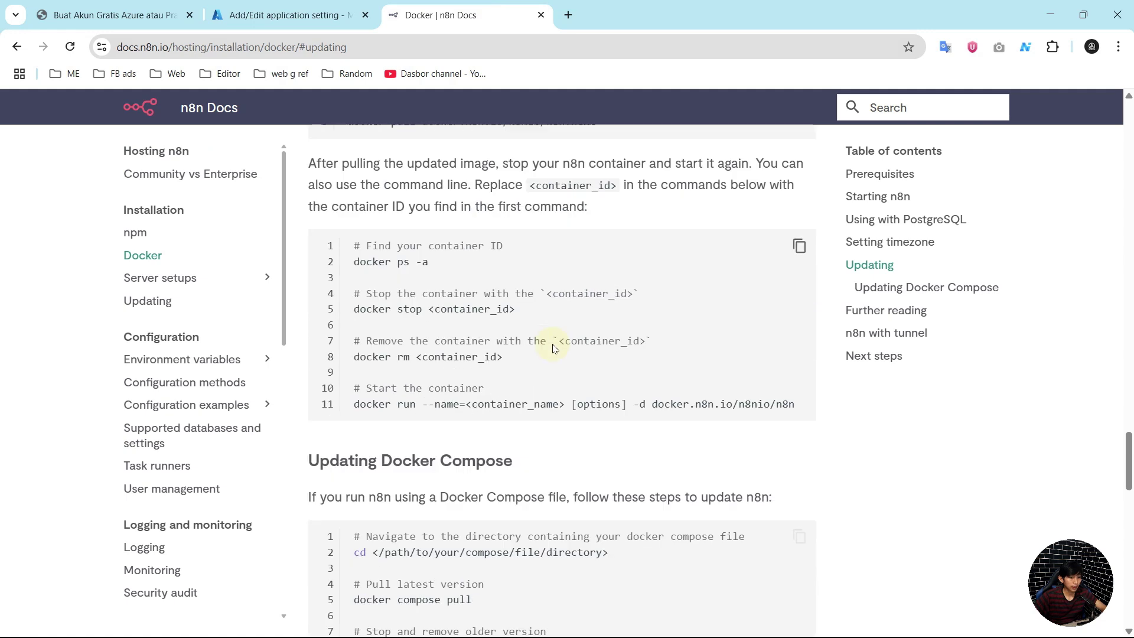
{"action": "scroll", "coordinate": [550, 103], "scroll_direction": "up", "scroll_amount": 2}
{"action": "left_click", "coordinate": [567, 14]}
{"action": "type", "text": "docker"}
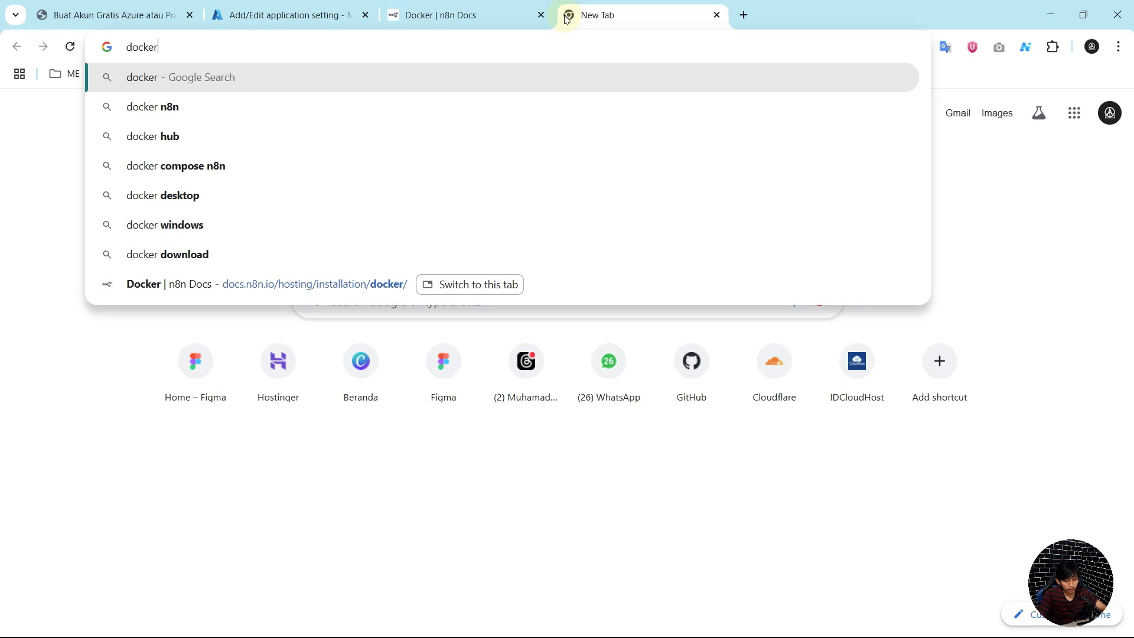
{"action": "type", "text": " hub"}
{"action": "key", "text": "Return"}
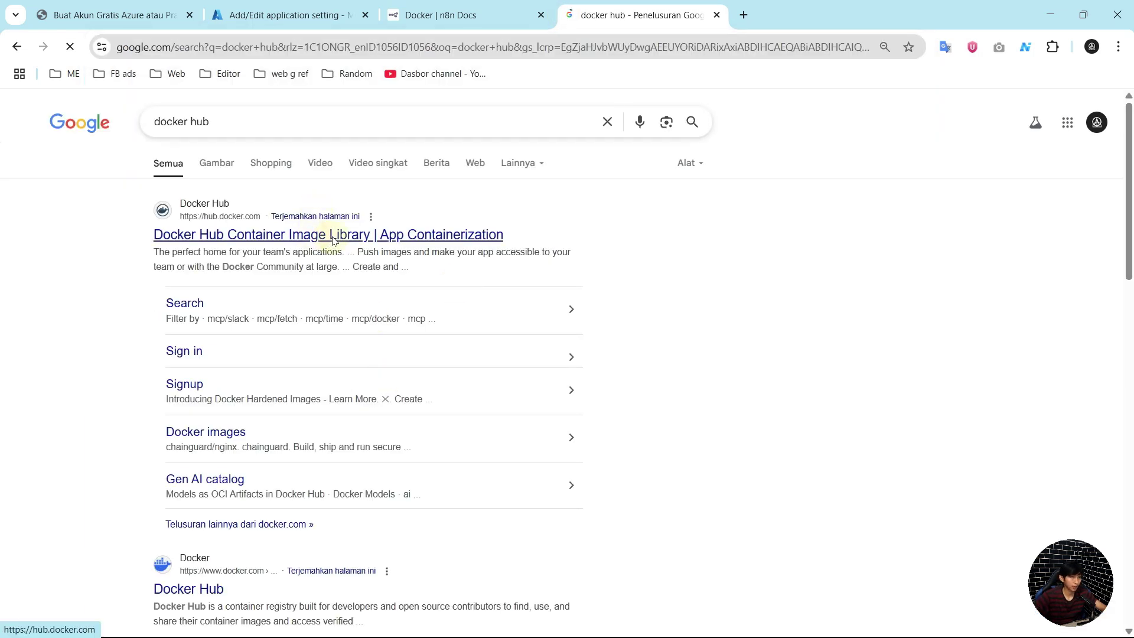
Step: Go to Docker Hub and search it for 'n8n'
{"action": "left_click", "coordinate": [332, 236]}
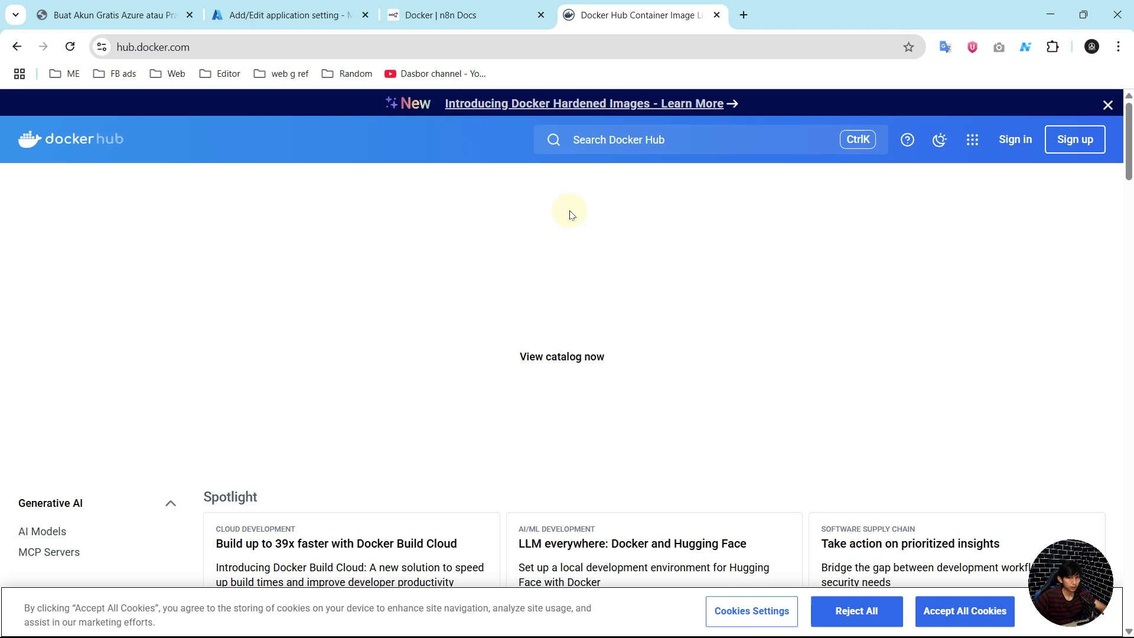
{"action": "scroll", "coordinate": [584, 337], "scroll_direction": "down", "scroll_amount": 5}
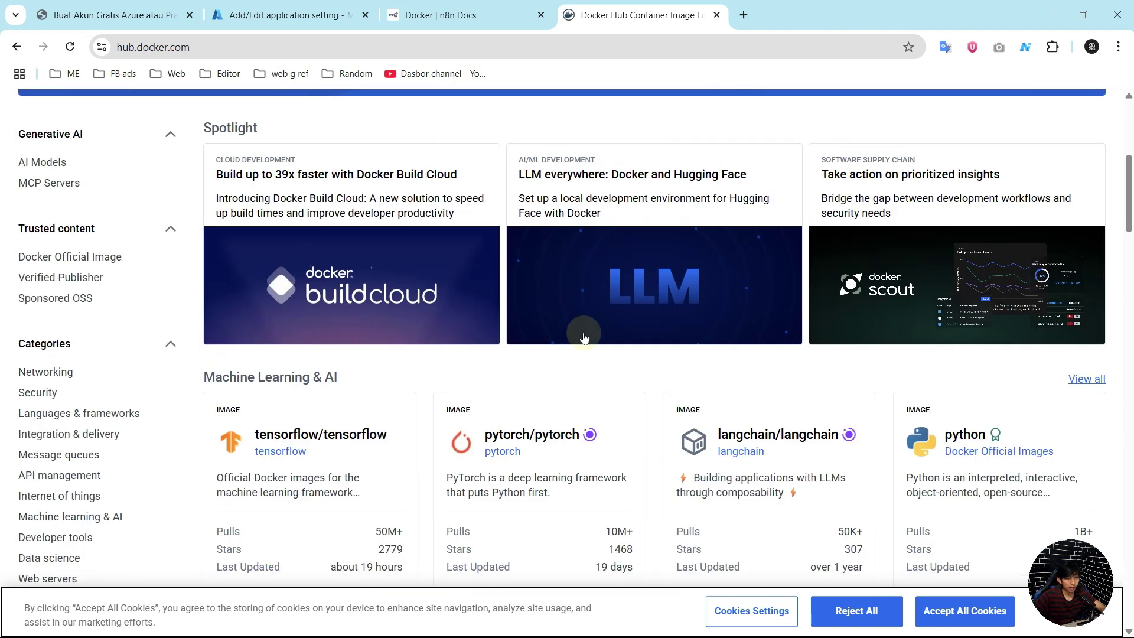
{"action": "scroll", "coordinate": [577, 335], "scroll_direction": "up", "scroll_amount": 4}
{"action": "scroll", "coordinate": [577, 335], "scroll_direction": "down", "scroll_amount": 5}
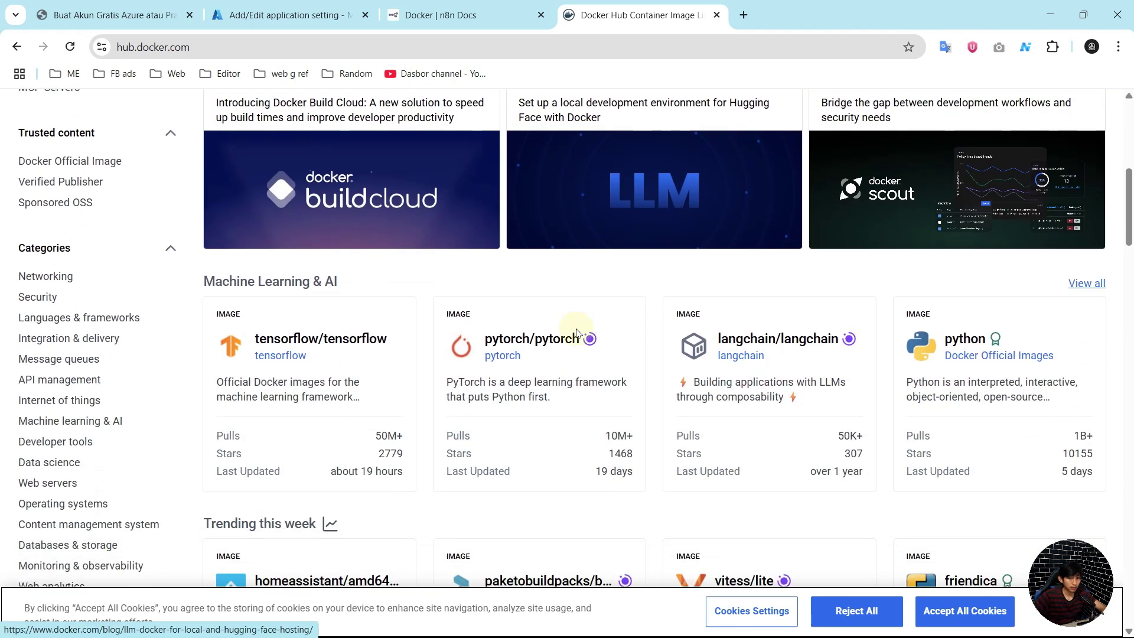
{"action": "scroll", "coordinate": [650, 266], "scroll_direction": "up", "scroll_amount": 8}
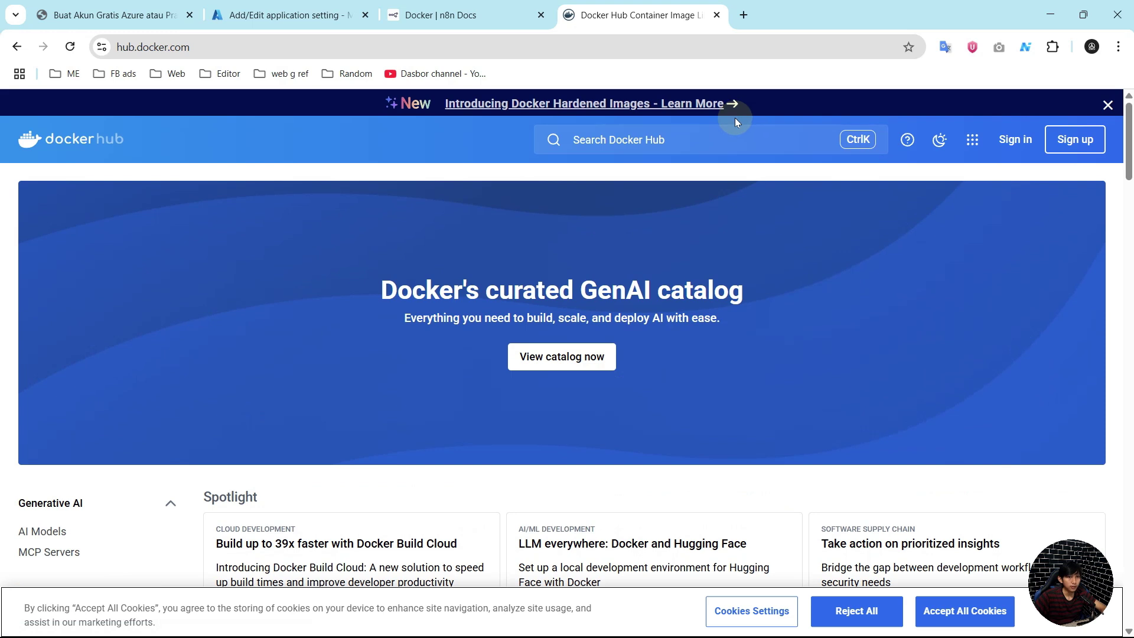
{"action": "left_click", "coordinate": [713, 140]}
{"action": "type", "text": "n"}
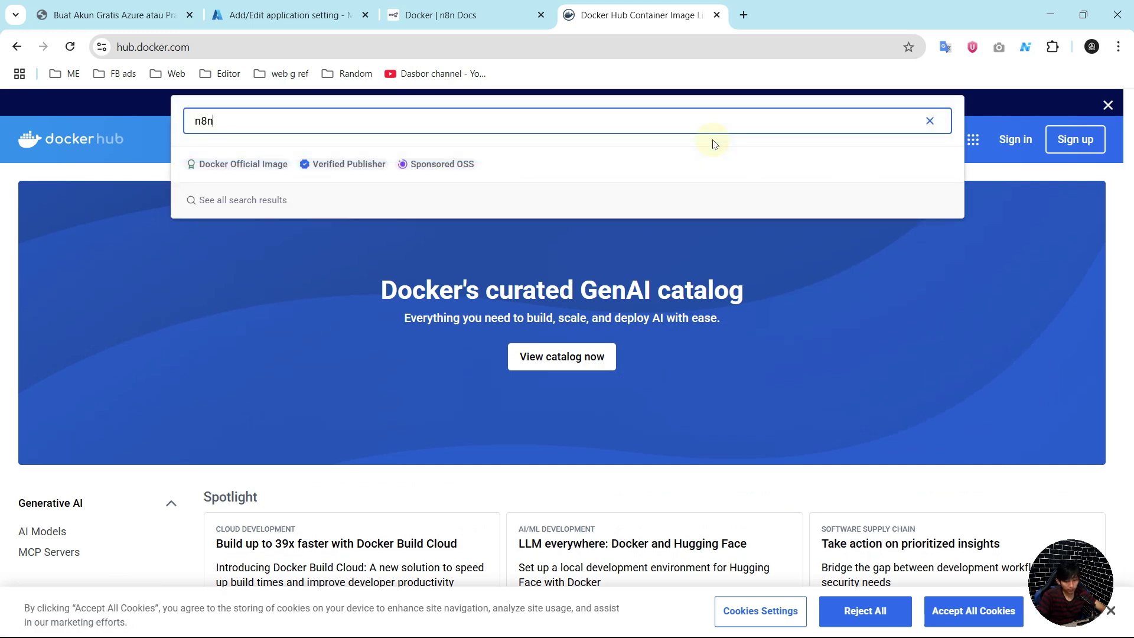
{"action": "type", "text": "8n"}
{"action": "key", "text": "Return"}
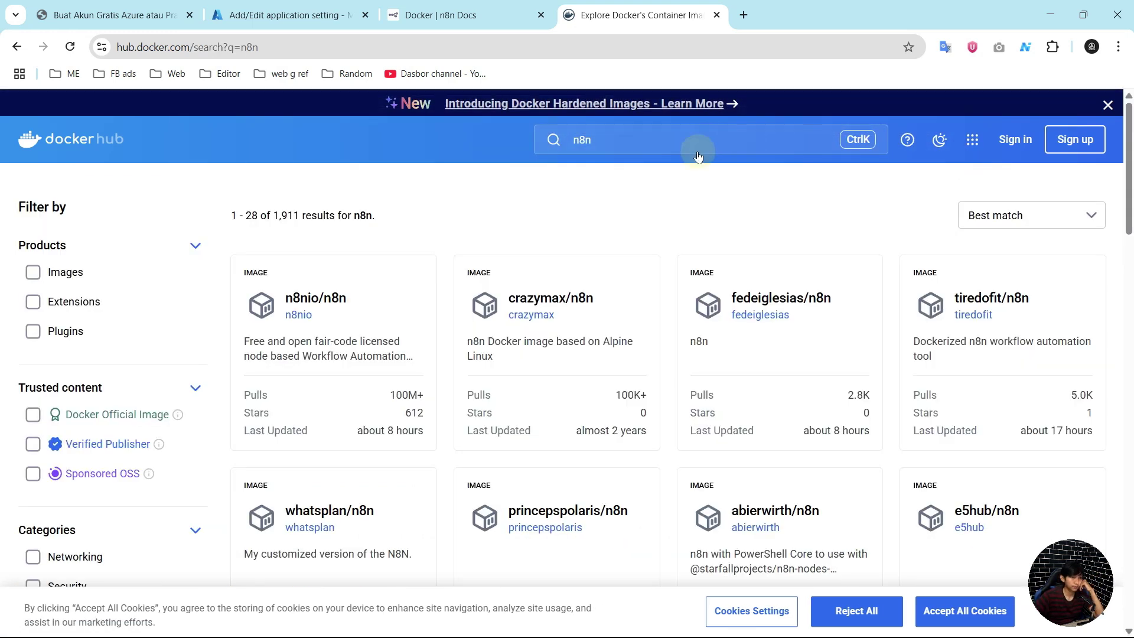
Step: Look over the n8nio/n8n image page, then return to the Azure Portal tab
{"action": "left_click", "coordinate": [329, 304]}
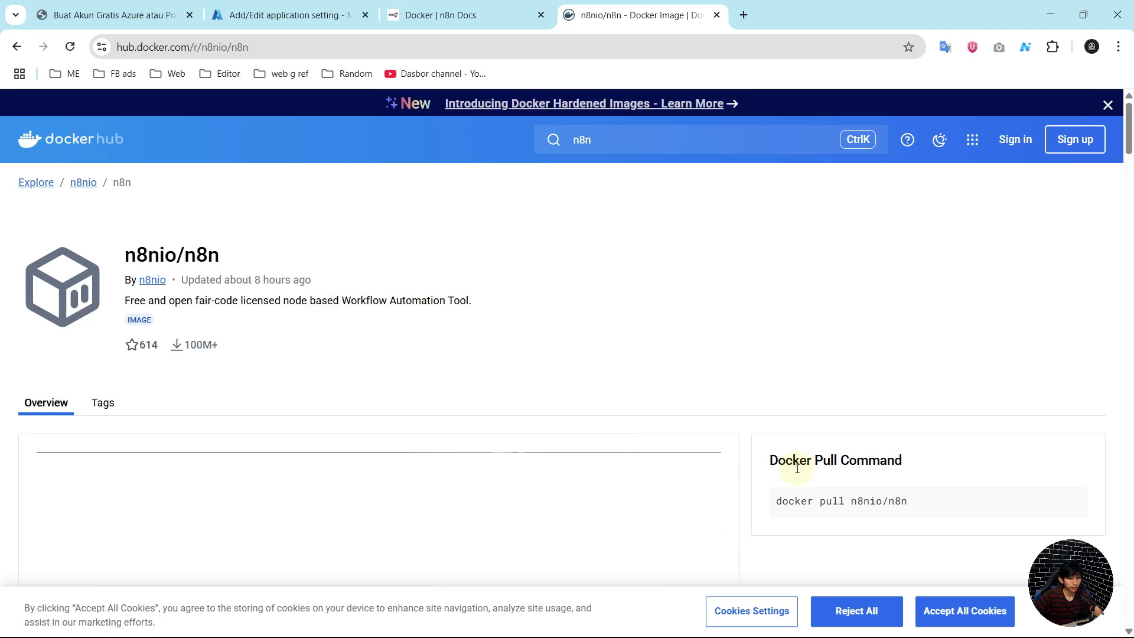
{"action": "scroll", "coordinate": [828, 397], "scroll_direction": "down", "scroll_amount": 2}
{"action": "scroll", "coordinate": [834, 405], "scroll_direction": "down", "scroll_amount": 1}
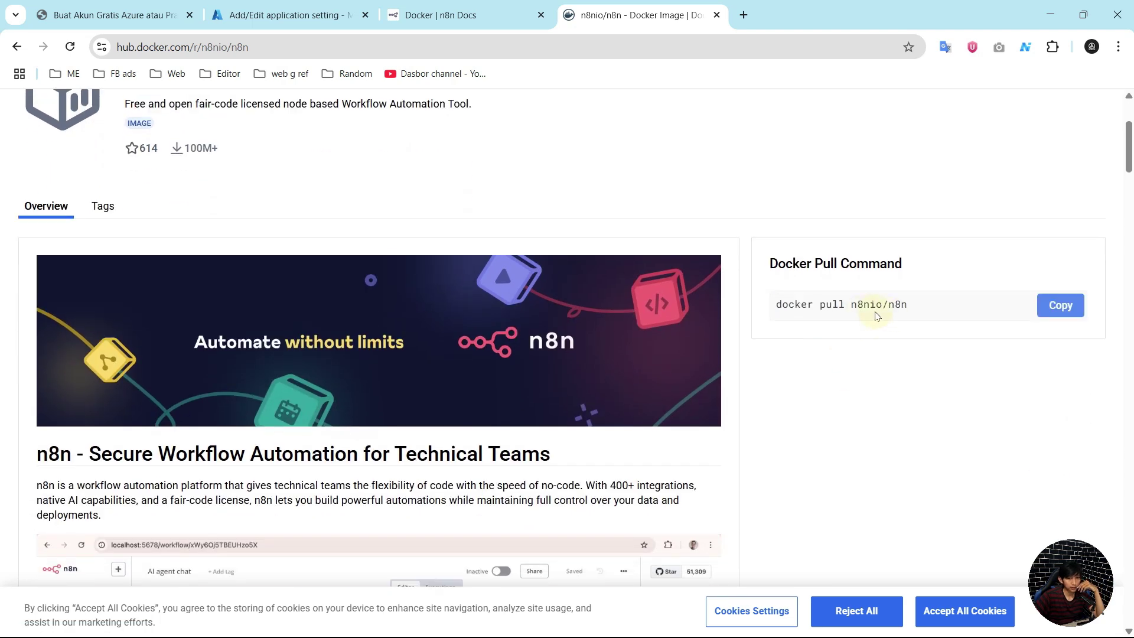
{"action": "scroll", "coordinate": [689, 458], "scroll_direction": "down", "scroll_amount": 4}
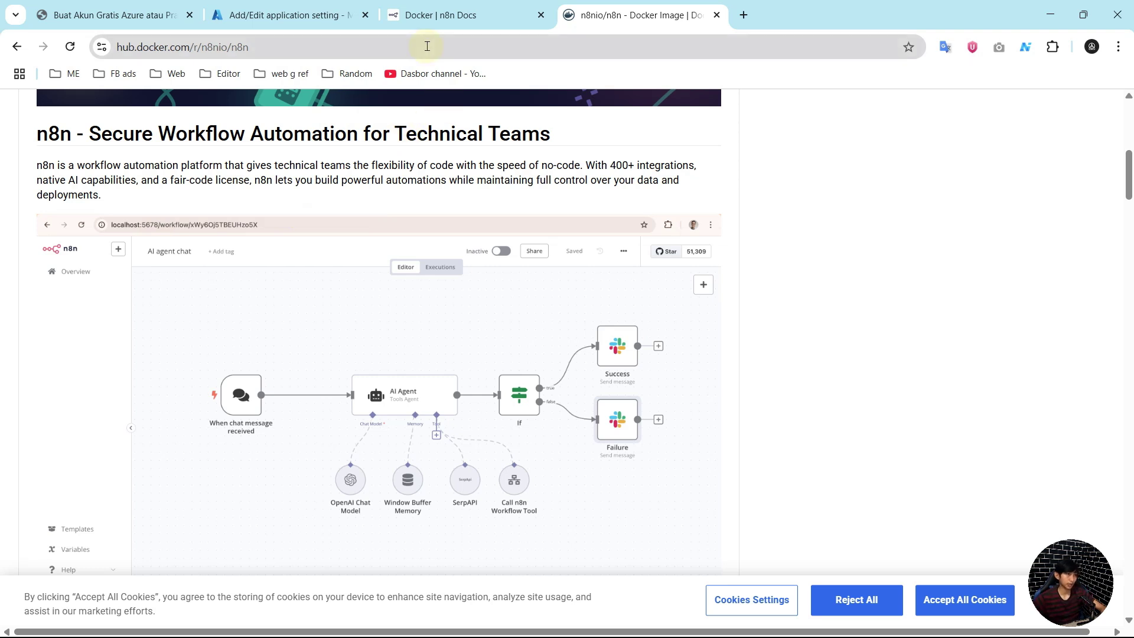
{"action": "left_click", "coordinate": [316, 6]}
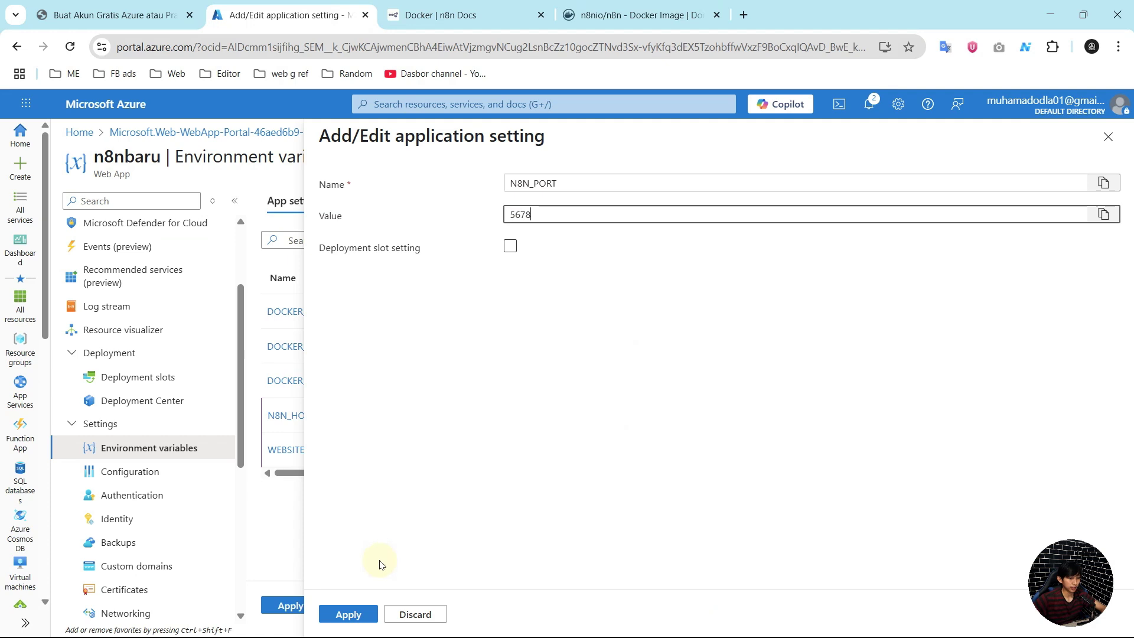
Step: Keep N8N_PORT at 5678 and start a new setting named N8N_PROTOCOL
{"action": "left_click", "coordinate": [363, 614]}
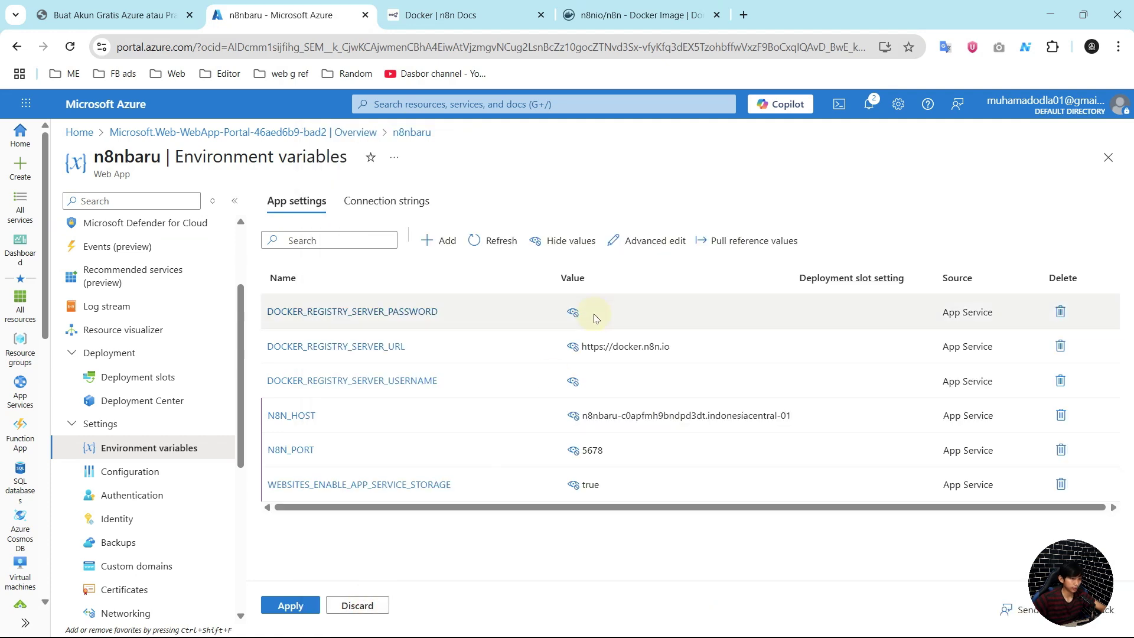
{"action": "left_click", "coordinate": [434, 242]}
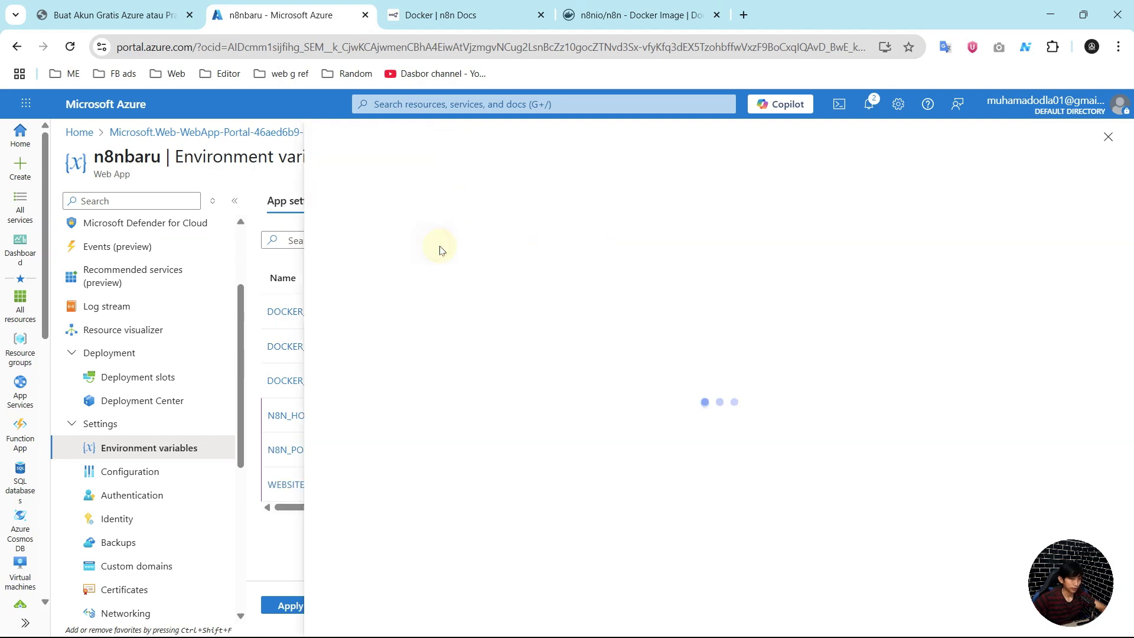
{"action": "left_click", "coordinate": [588, 183]}
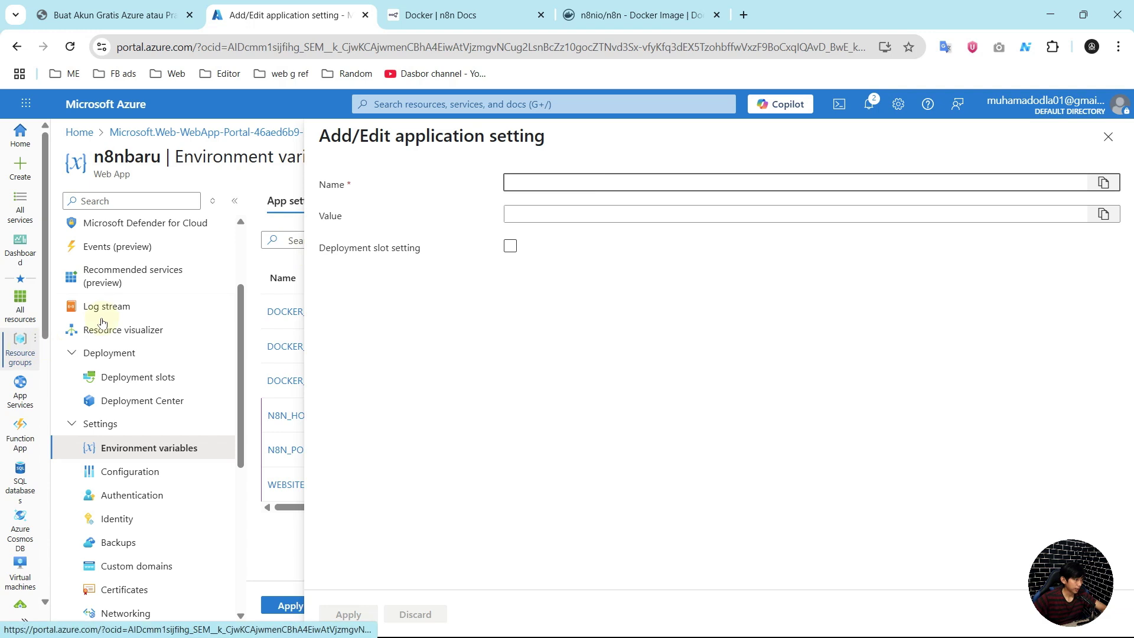
{"action": "left_click", "coordinate": [525, 185]}
{"action": "type", "text": "N8n_PROTOCOL"}
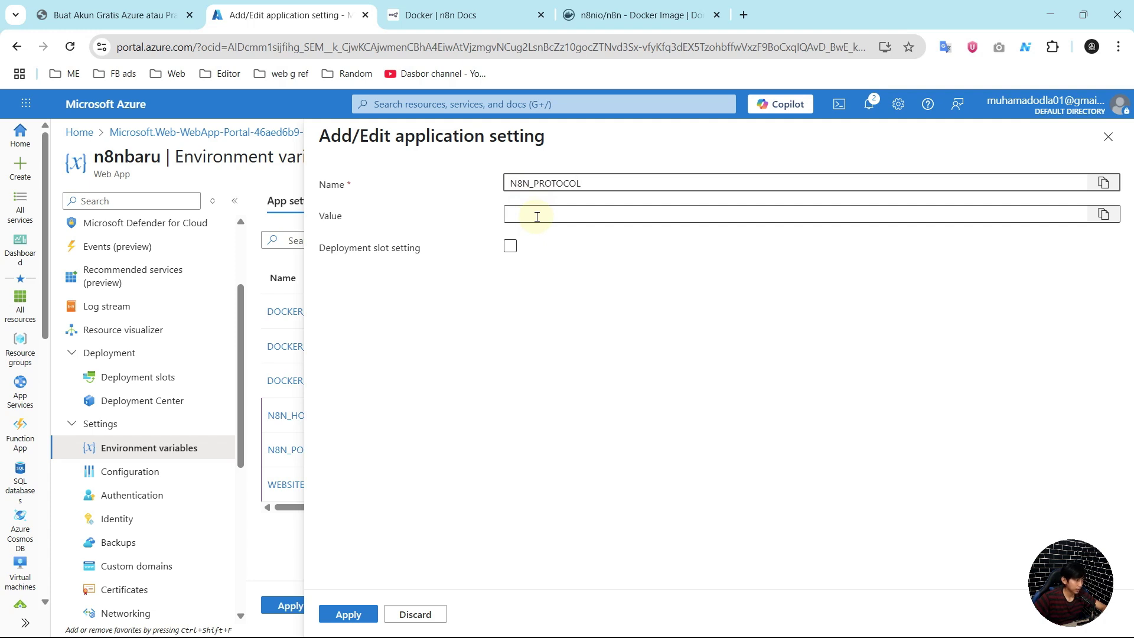
Step: Move the https text from the name into the Value field and save N8N_PROTOCOL
{"action": "type", "text": "https"}
{"action": "left_click_drag", "start_coordinate": [582, 183], "coordinate": [656, 171]}
{"action": "key", "text": "ctrl+x"}
{"action": "left_click", "coordinate": [513, 216]}
{"action": "key", "text": "ctrl+v"}
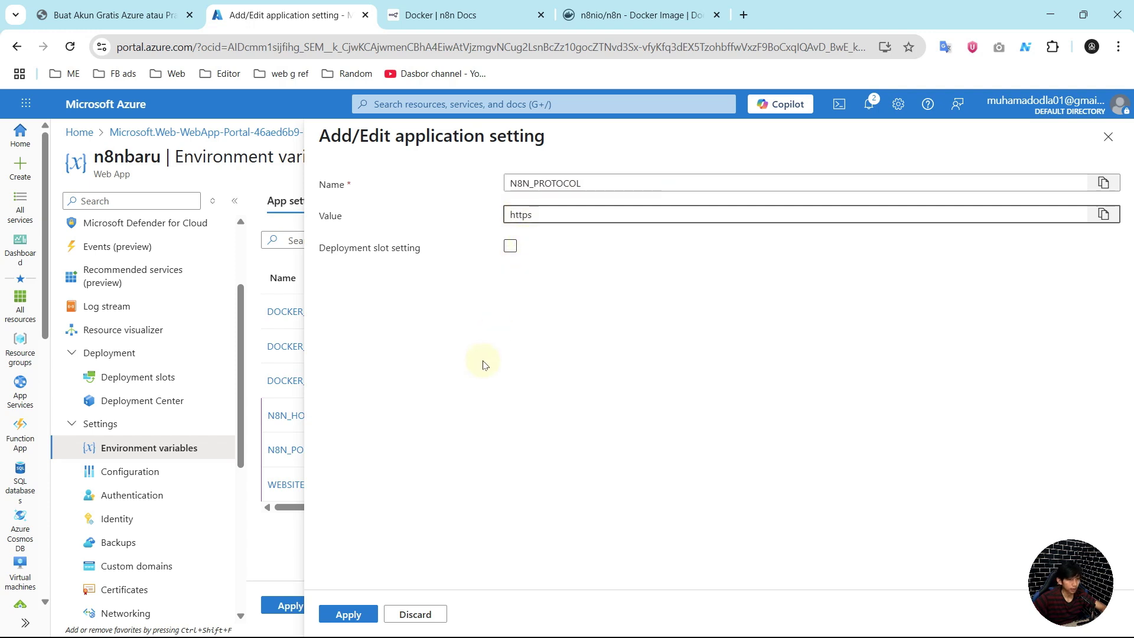
{"action": "left_click", "coordinate": [360, 615]}
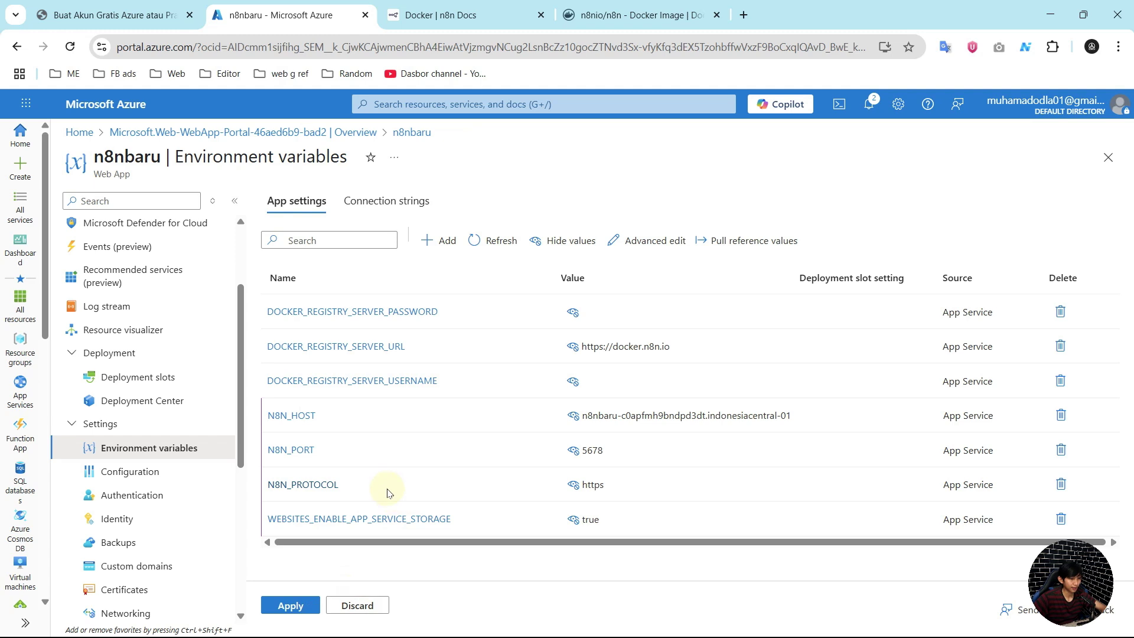
Step: Begin a WEBHOOK_URL setting, then discard the unfinished draft
{"action": "left_click", "coordinate": [447, 243]}
{"action": "left_click", "coordinate": [546, 181]}
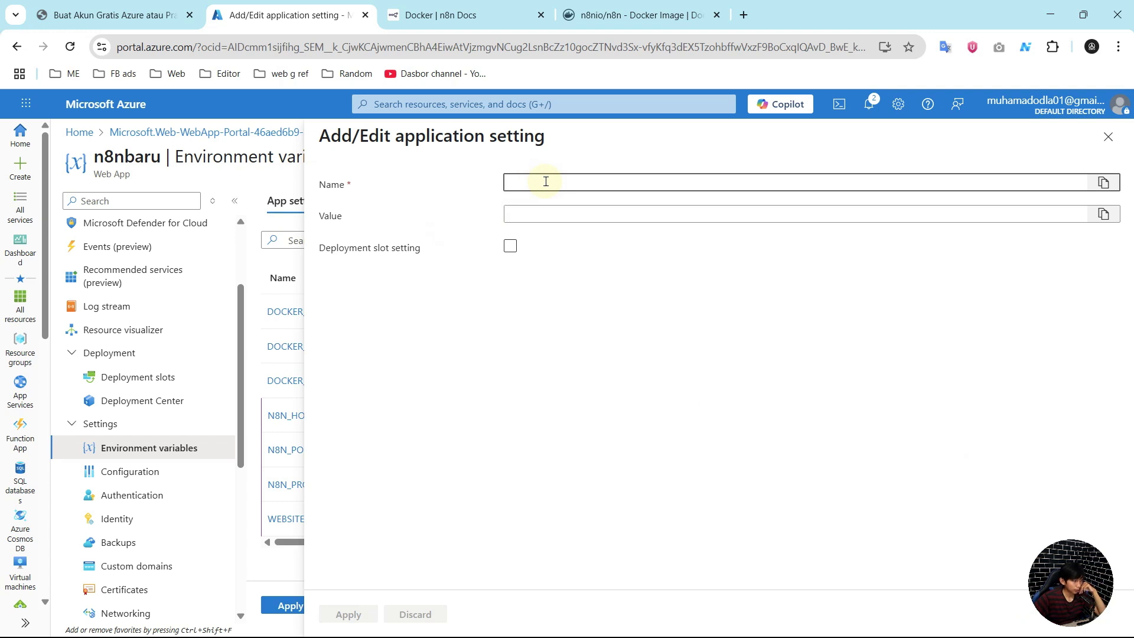
{"action": "type", "text": "WEBHOOK_URL"}
{"action": "left_click", "coordinate": [554, 213]}
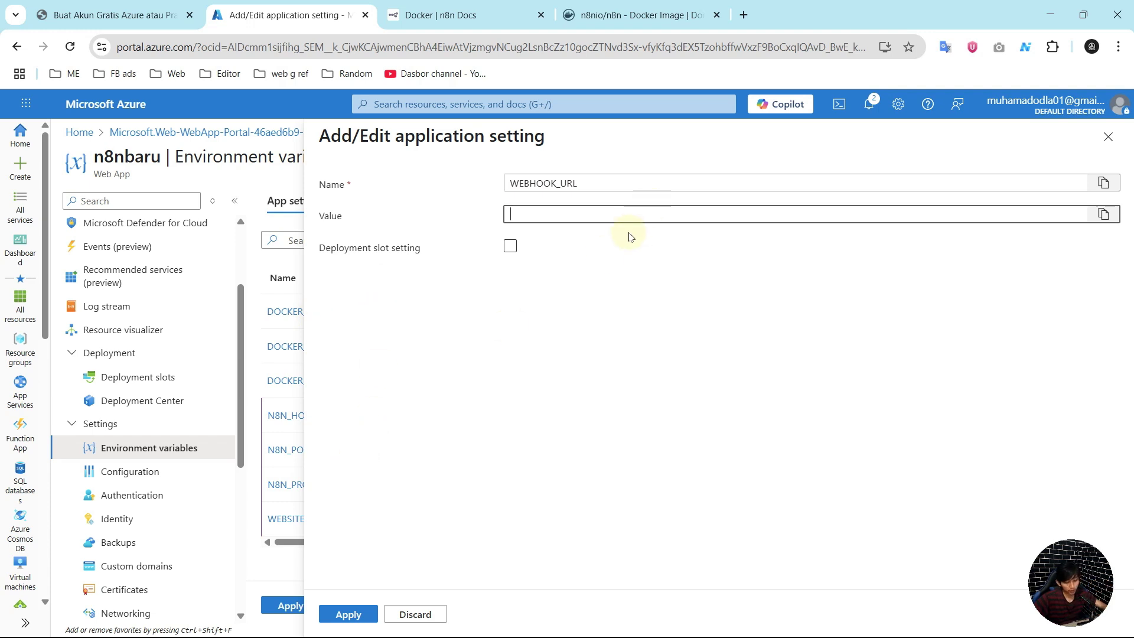
{"action": "type", "text": "https"}
{"action": "key", "text": "BackSpace"}
{"action": "key", "text": "BackSpace"}
{"action": "key", "text": "BackSpace"}
{"action": "key", "text": "BackSpace"}
{"action": "key", "text": "BackSpace"}
{"action": "left_click", "coordinate": [266, 186]}
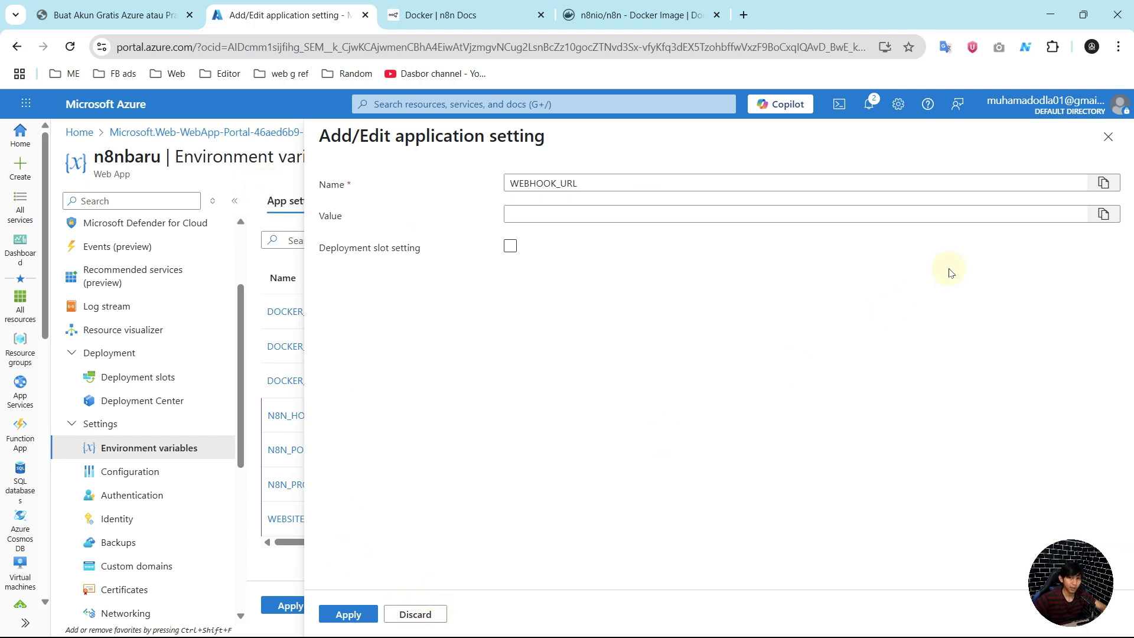
{"action": "left_click", "coordinate": [1108, 137]}
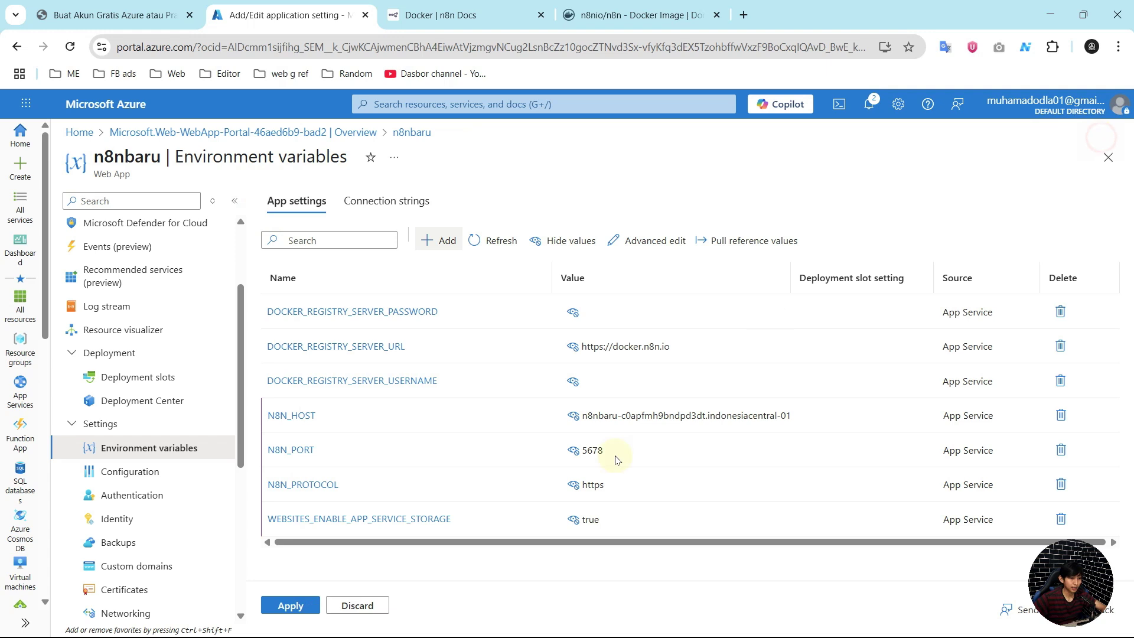
Step: Reveal and open N8N_HOST, then copy its azurewebsites.net host address
{"action": "left_click", "coordinate": [620, 415]}
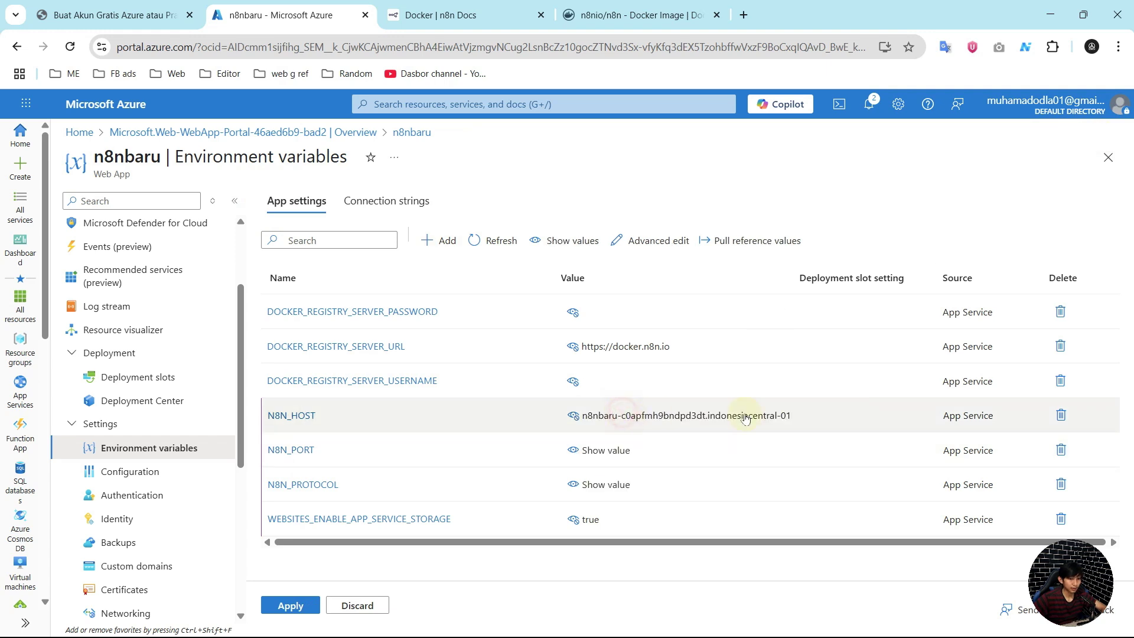
{"action": "left_click", "coordinate": [294, 416]}
{"action": "left_click", "coordinate": [634, 215]}
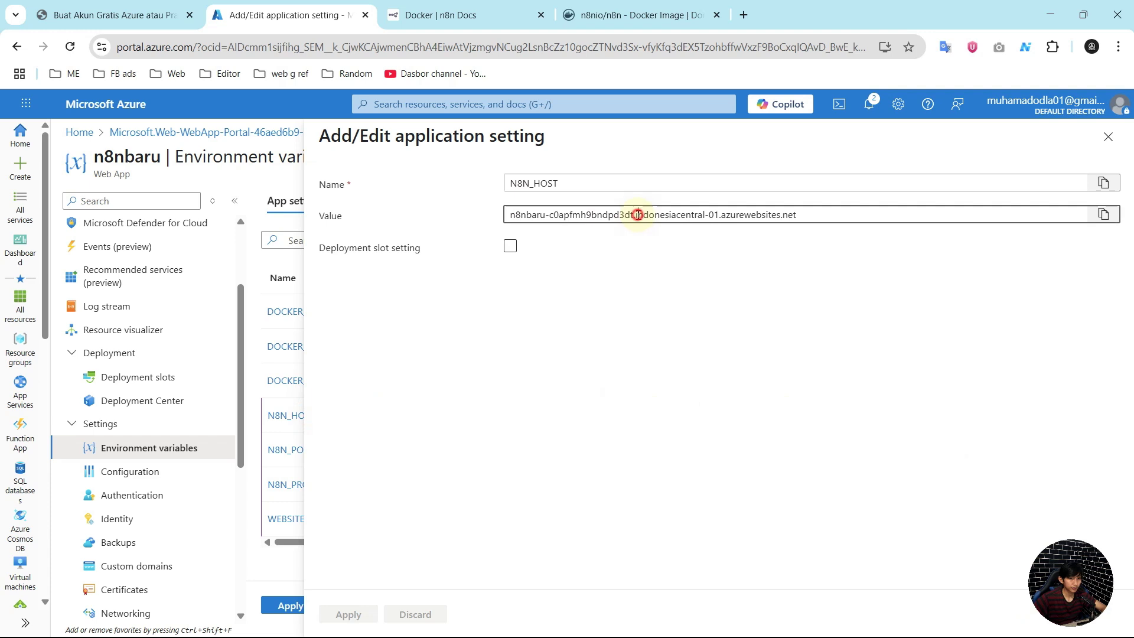
{"action": "key", "text": "ctrl+a"}
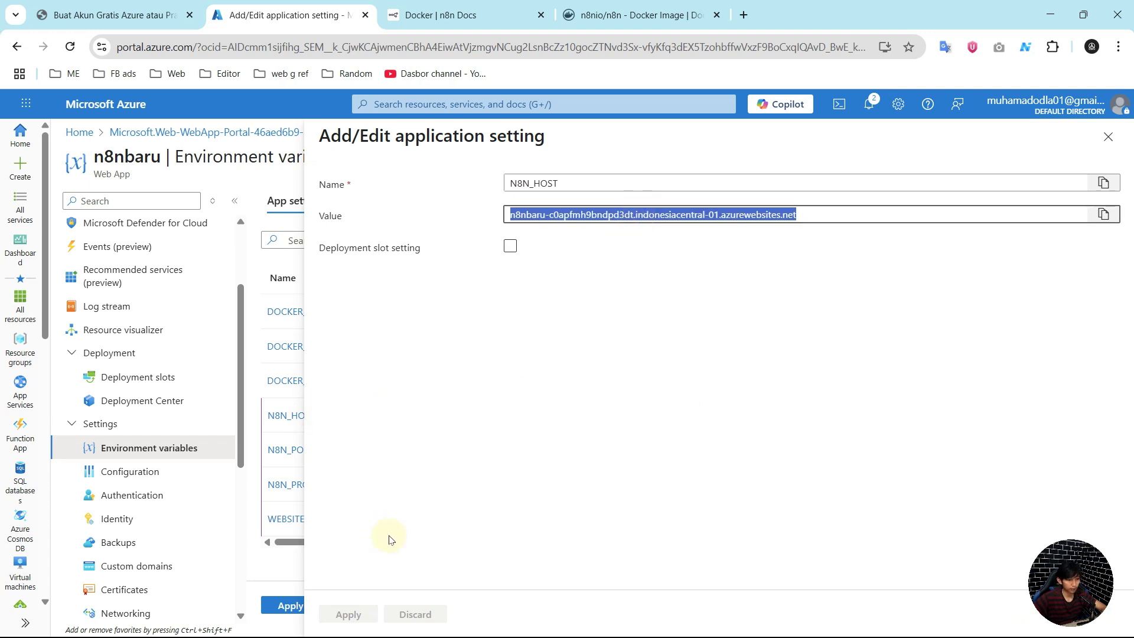
{"action": "left_click", "coordinate": [1108, 136]}
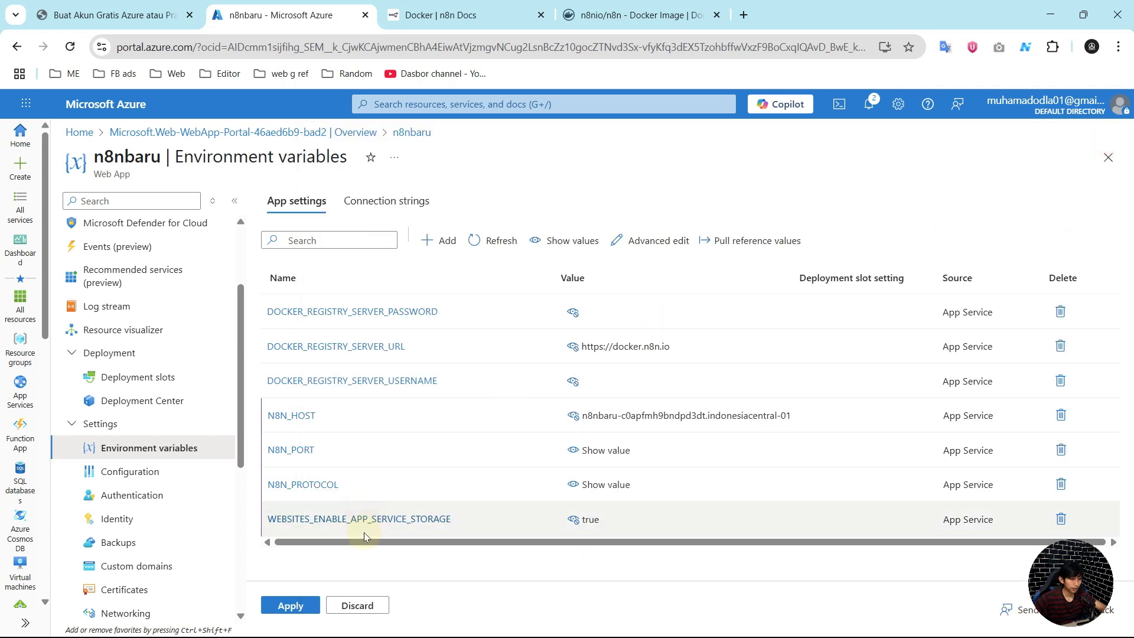
{"action": "left_click", "coordinate": [447, 240]}
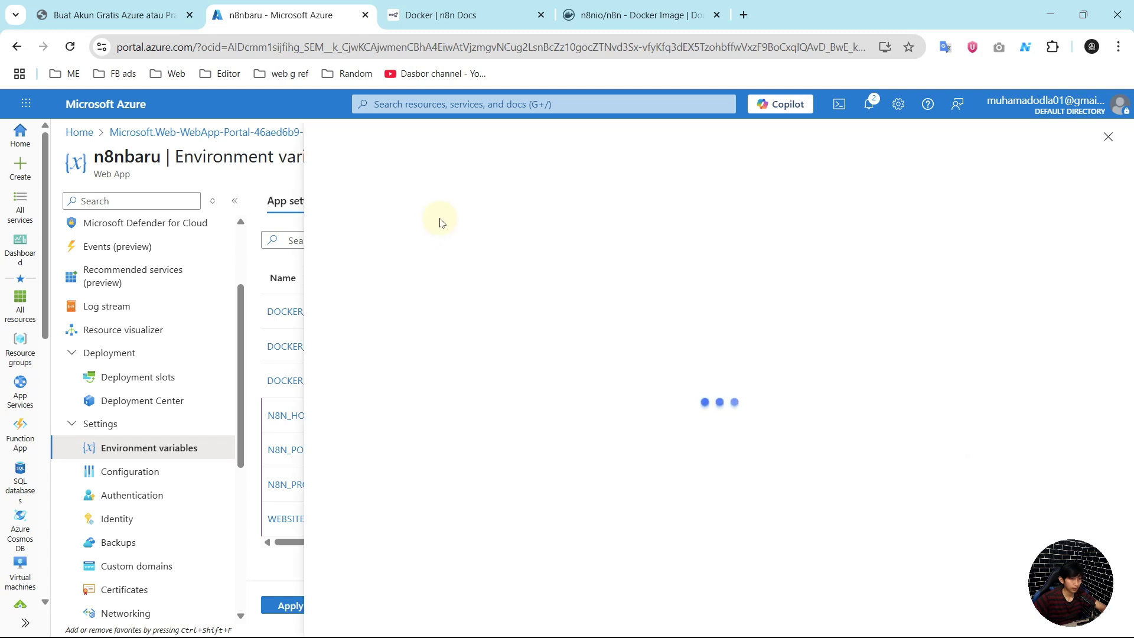
{"action": "left_click", "coordinate": [526, 177]}
{"action": "type", "text": "WEBHOOK_URL"}
{"action": "left_click", "coordinate": [544, 214]}
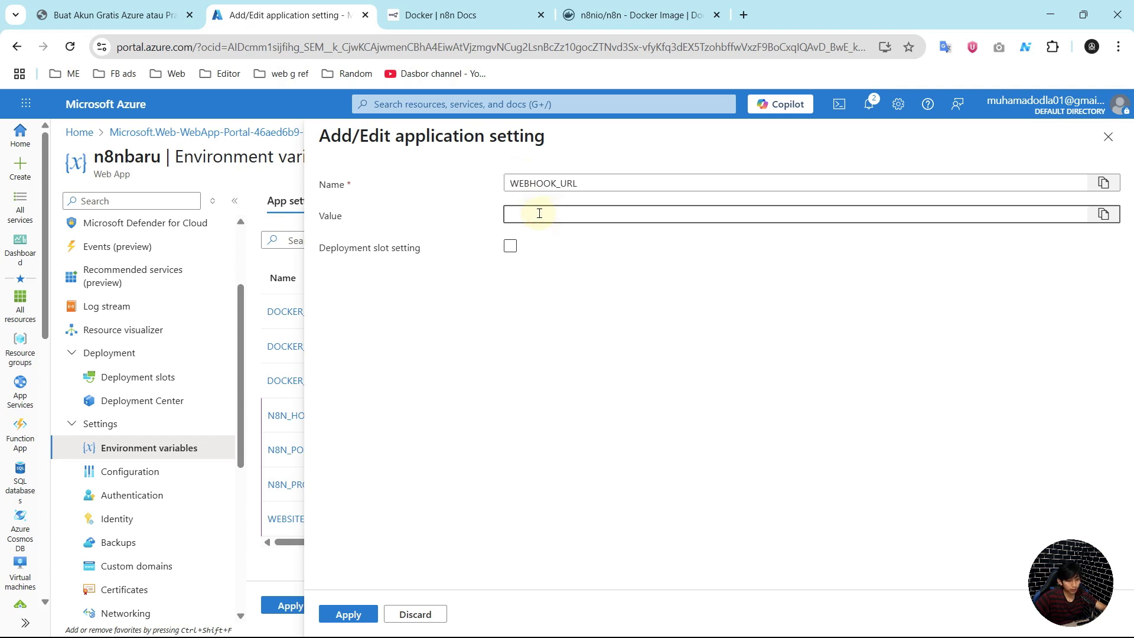
{"action": "key", "text": "ctrl+v"}
{"action": "left_click", "coordinate": [512, 216]}
{"action": "type", "text": "https://"}
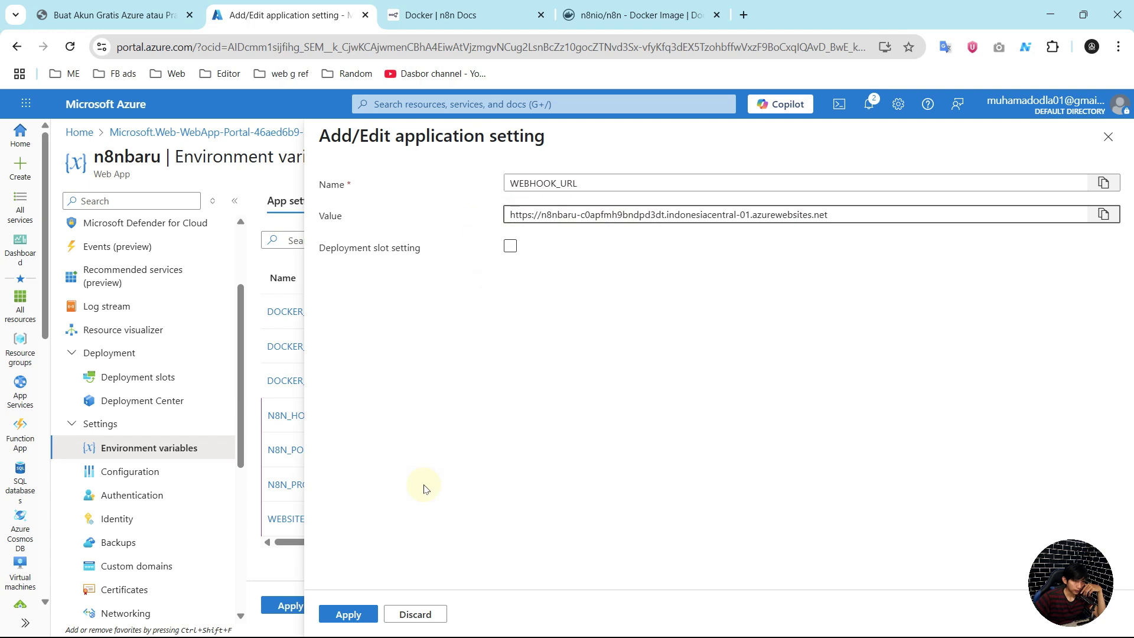
{"action": "left_click", "coordinate": [350, 615]}
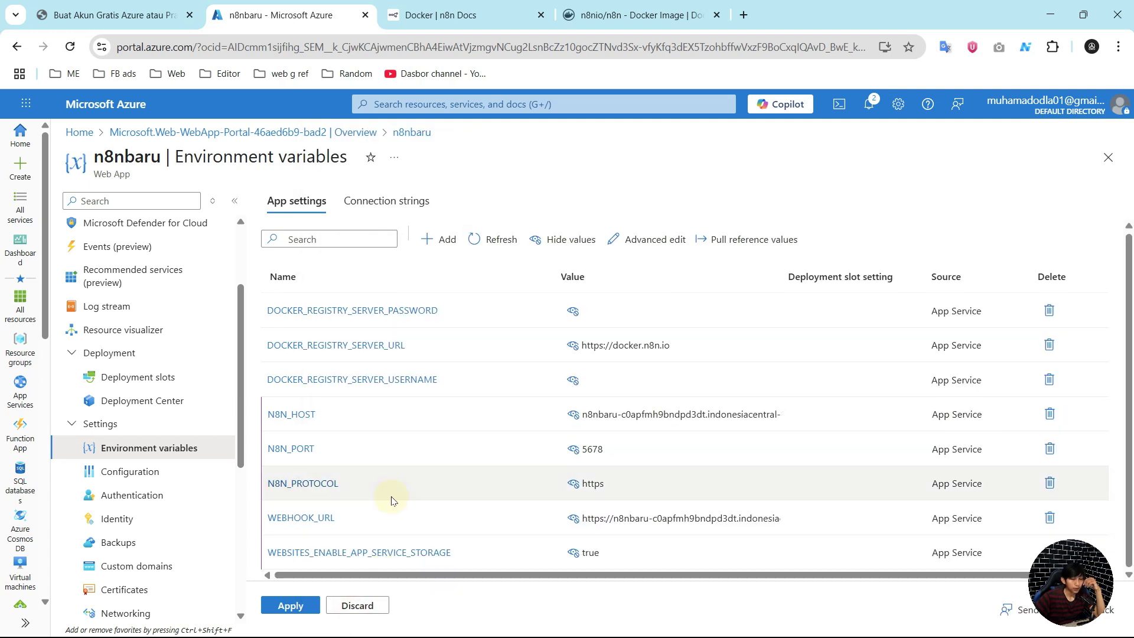
Step: Add a GENERIC_TIMEZONE setting with value Asia/Jakarta to the app settings list
{"action": "left_click", "coordinate": [444, 241]}
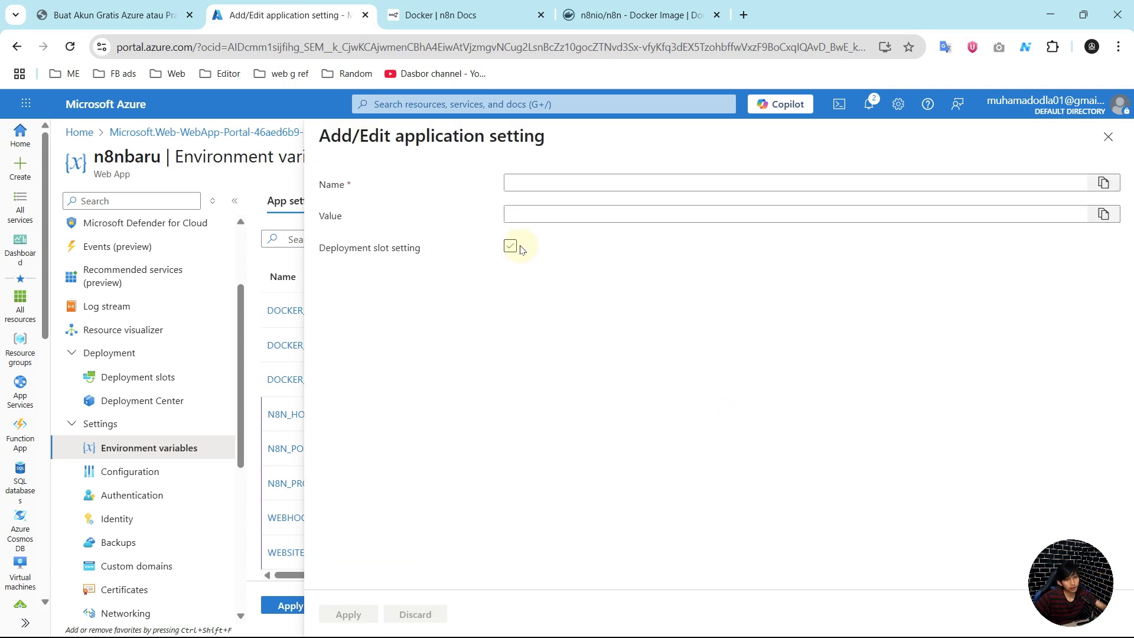
{"action": "left_click", "coordinate": [539, 187]}
{"action": "type", "text": "G"}
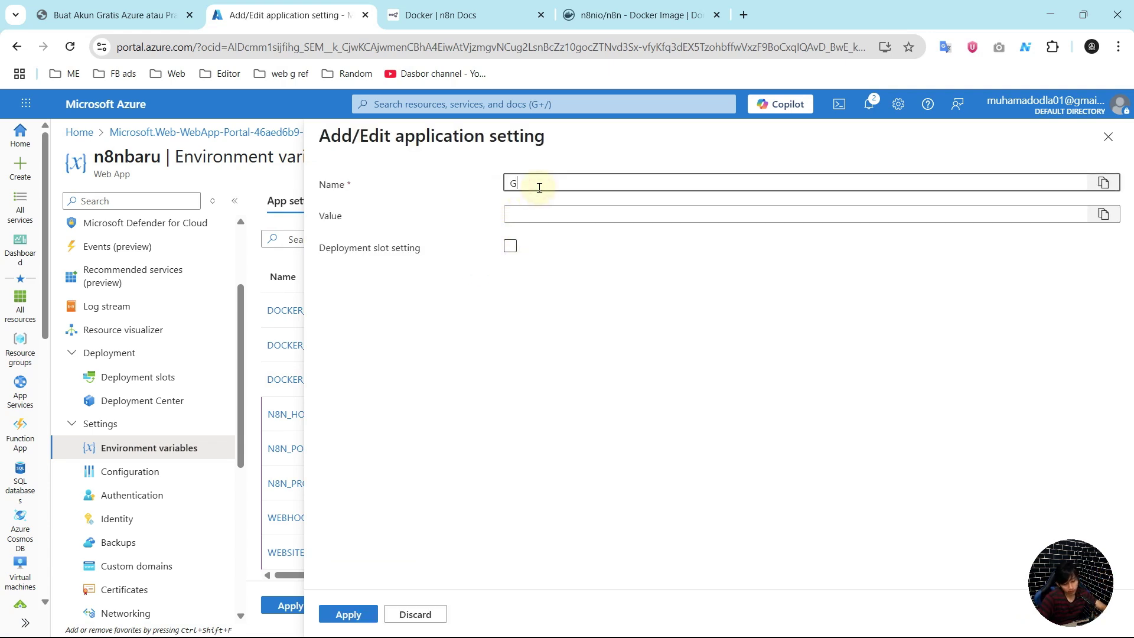
{"action": "type", "text": "ENERIC_TIMEZONE"}
{"action": "left_click", "coordinate": [542, 215]}
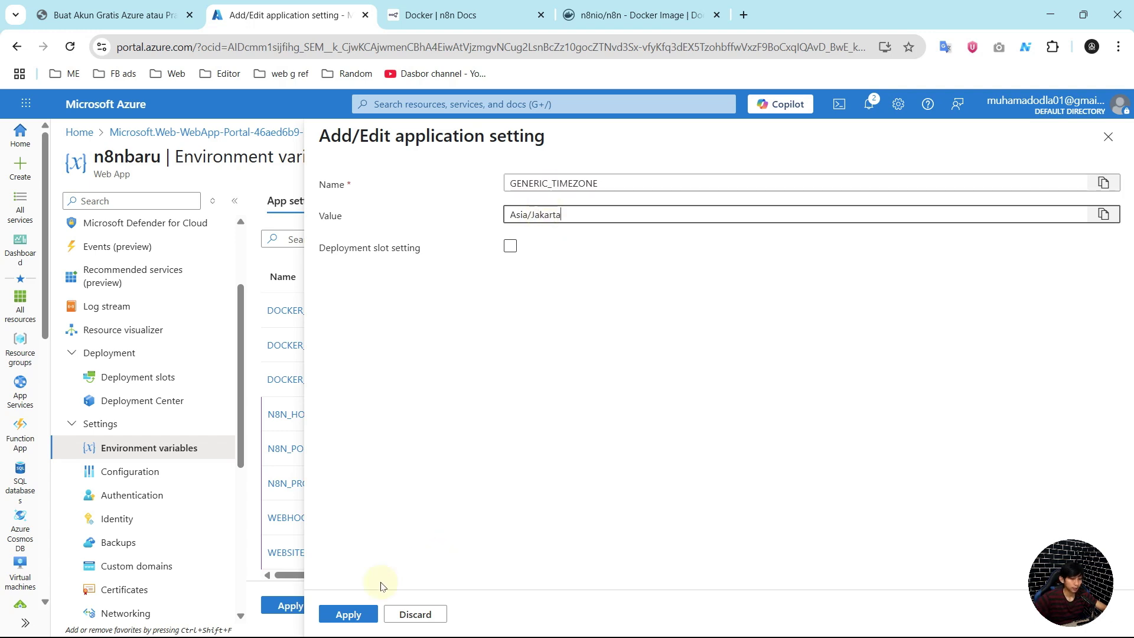
{"action": "left_click", "coordinate": [348, 615]}
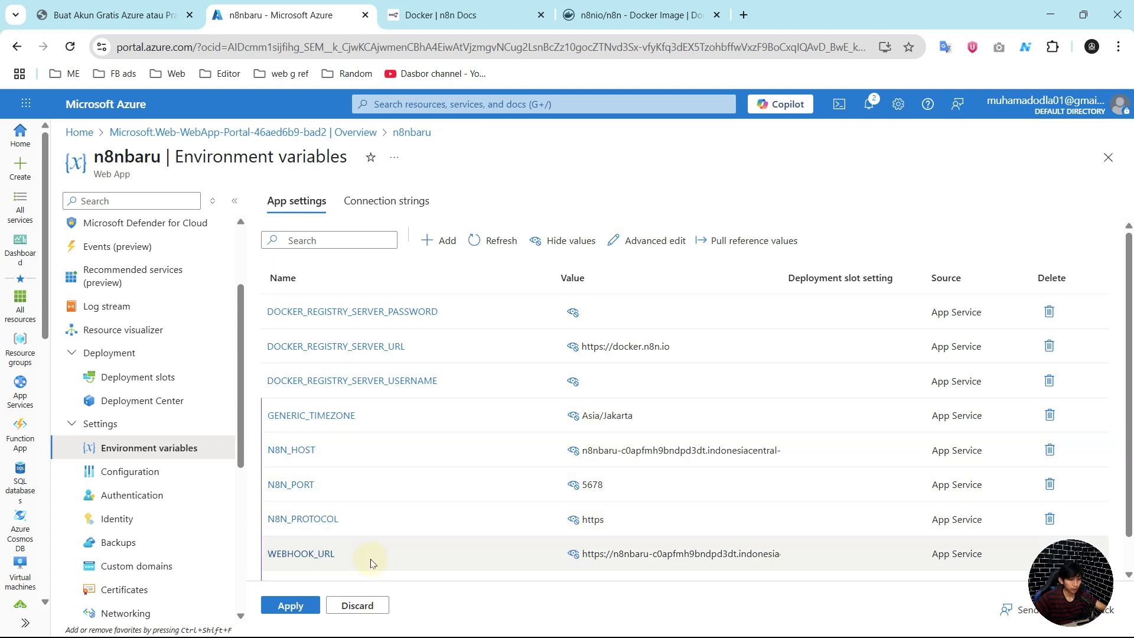
{"action": "scroll", "coordinate": [347, 552], "scroll_direction": "down", "scroll_amount": 1}
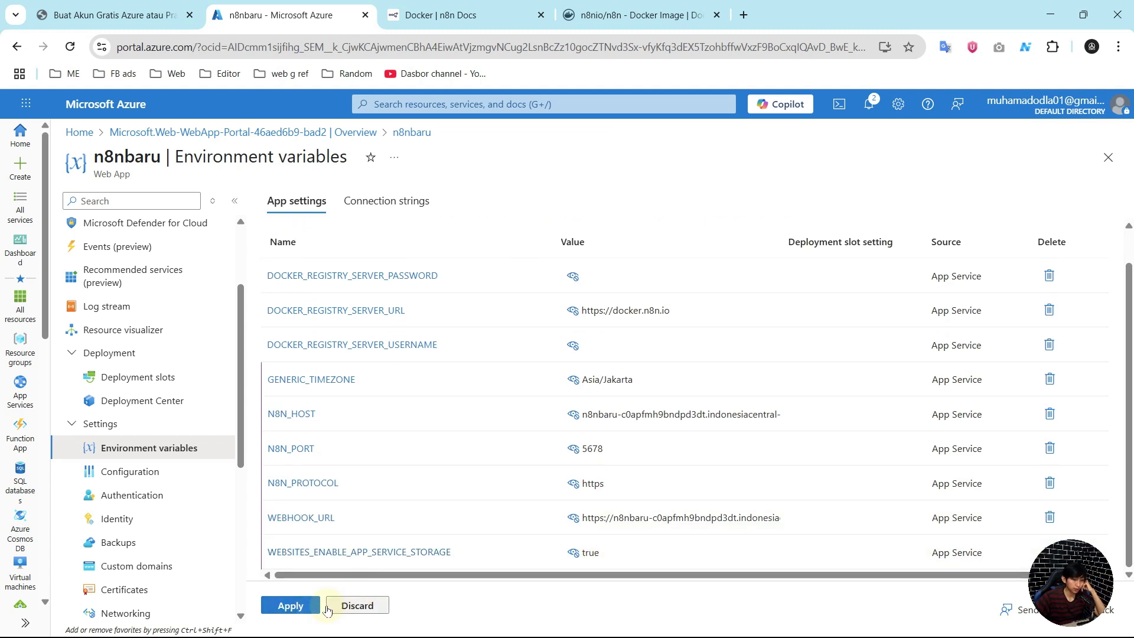
Step: Apply and confirm the nine app settings, then return to n8nbaru's Overview
{"action": "left_click", "coordinate": [298, 606]}
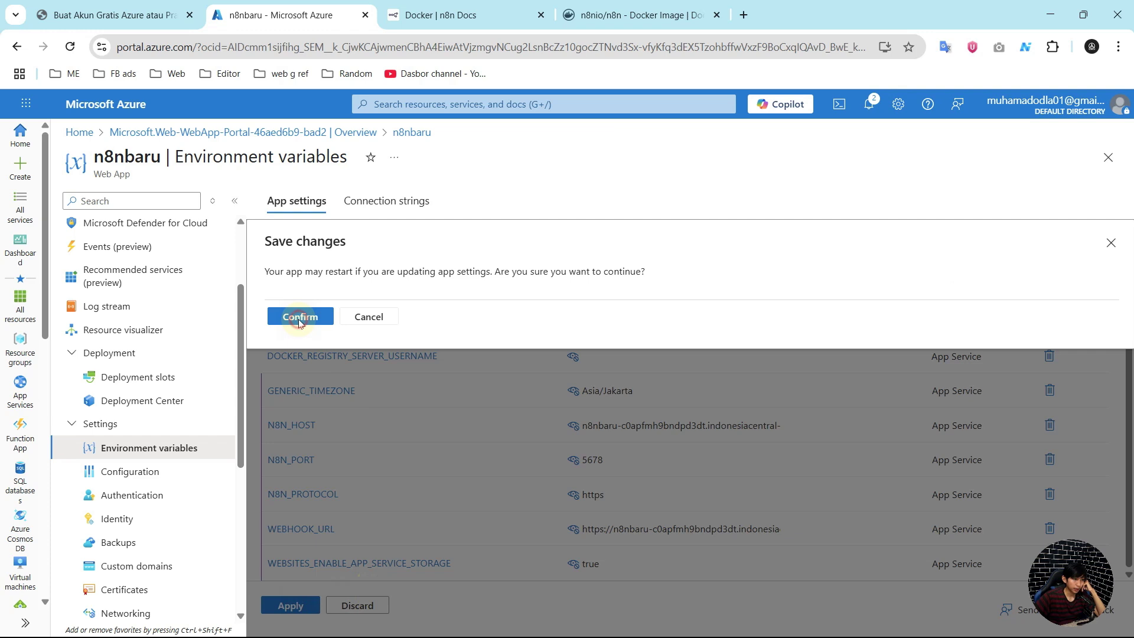
{"action": "left_click", "coordinate": [299, 317]}
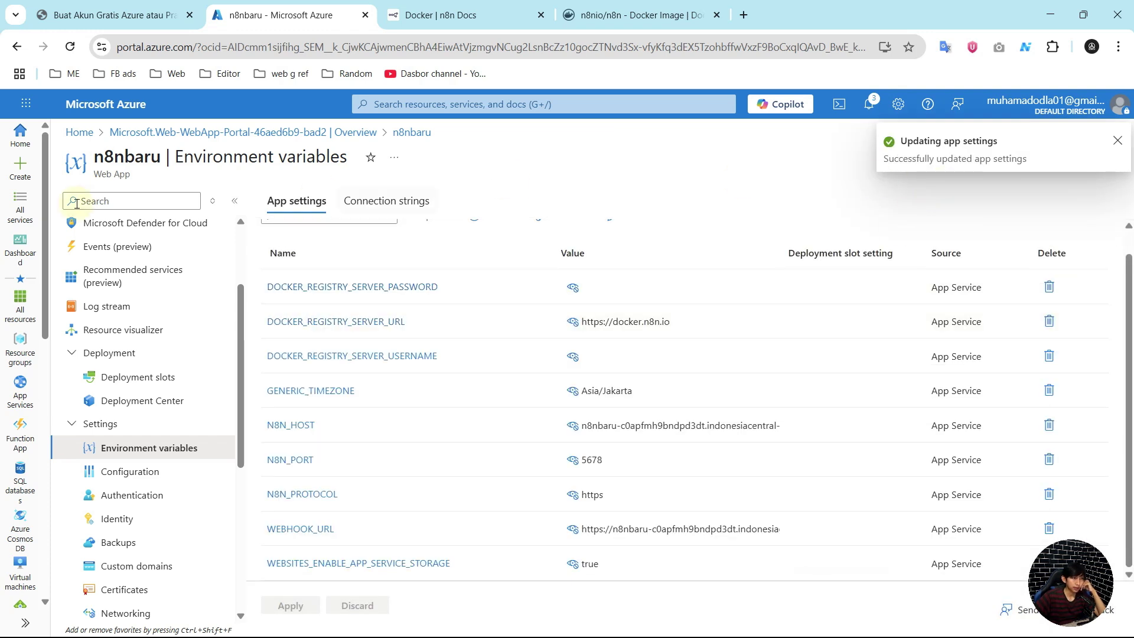
{"action": "scroll", "coordinate": [124, 371], "scroll_direction": "up", "scroll_amount": 3}
{"action": "left_click", "coordinate": [121, 239]}
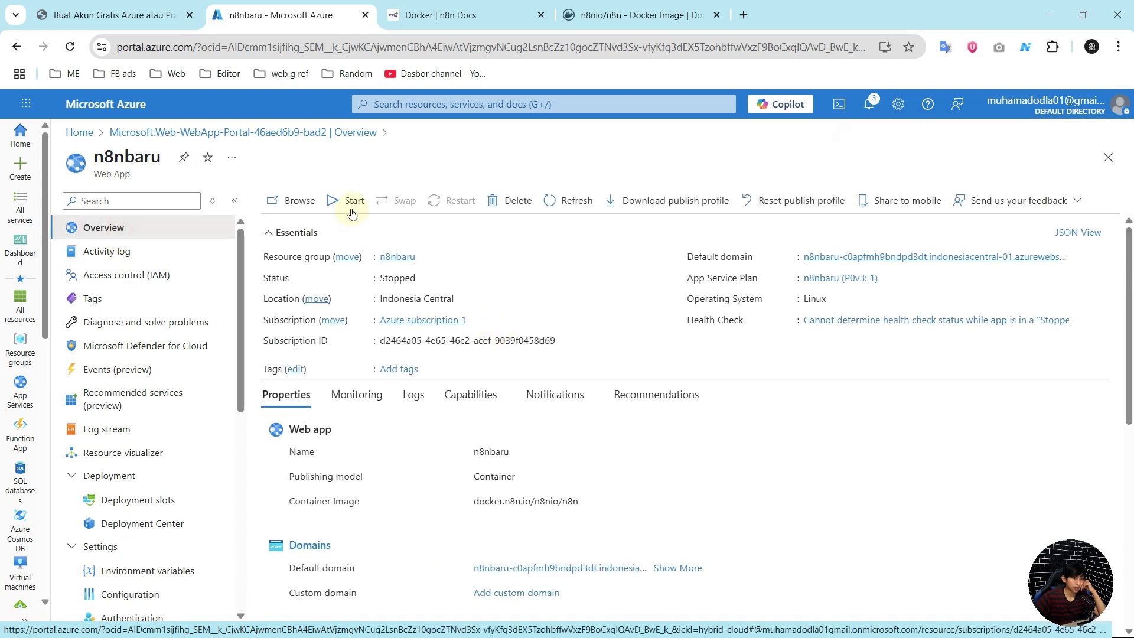
Step: Start the n8nbaru web app and open its default azurewebsites.net domain
{"action": "left_click", "coordinate": [348, 201]}
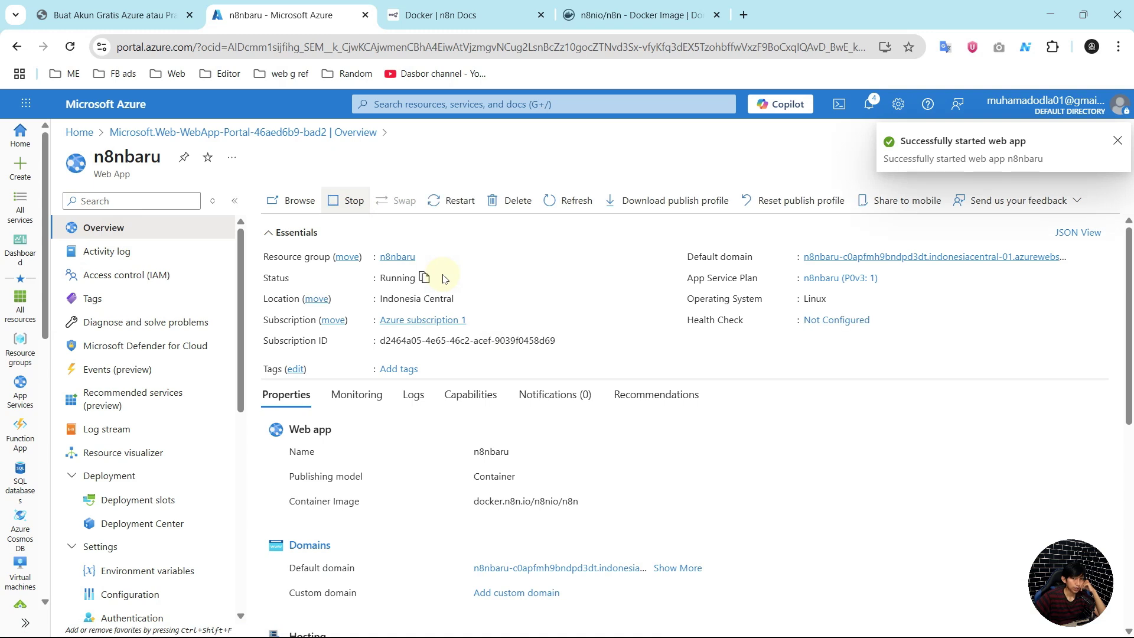
{"action": "left_click", "coordinate": [899, 264]}
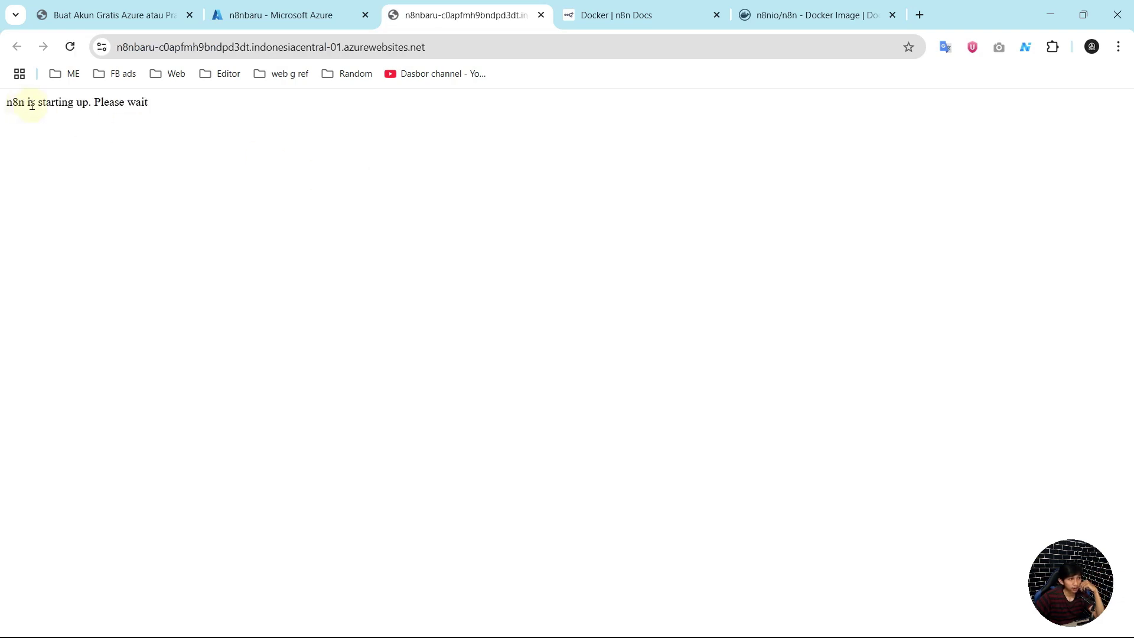
Step: Wait on the 'n8n is starting up. Please wait' page for the owner setup form
{"action": "left_click_drag", "start_coordinate": [151, 102], "coordinate": [5, 103]}
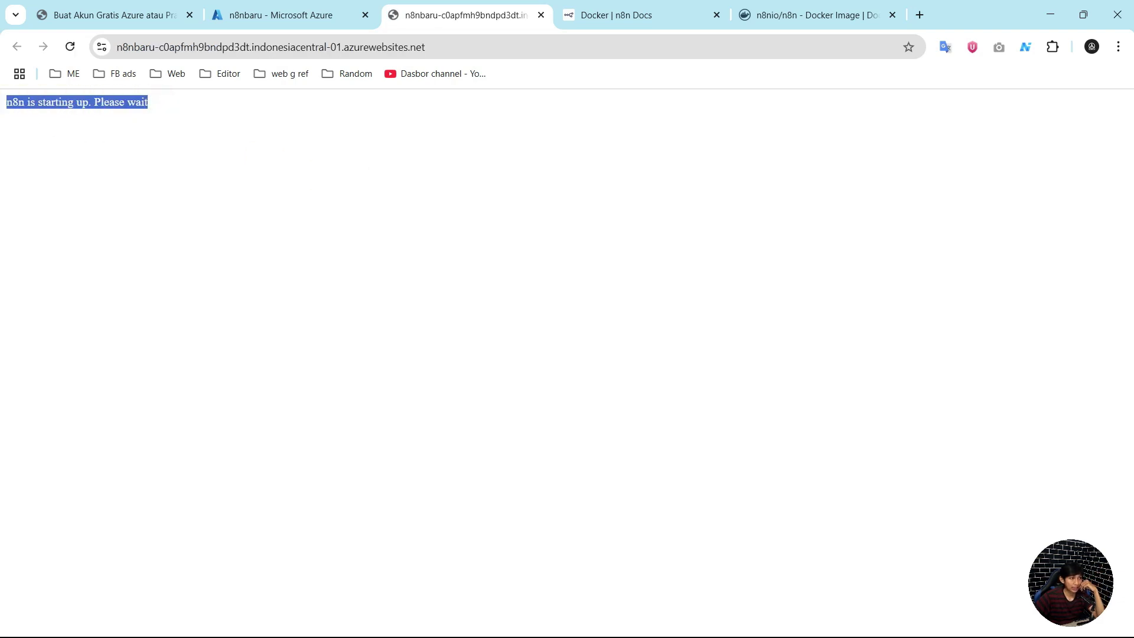
{"action": "left_click", "coordinate": [155, 105]}
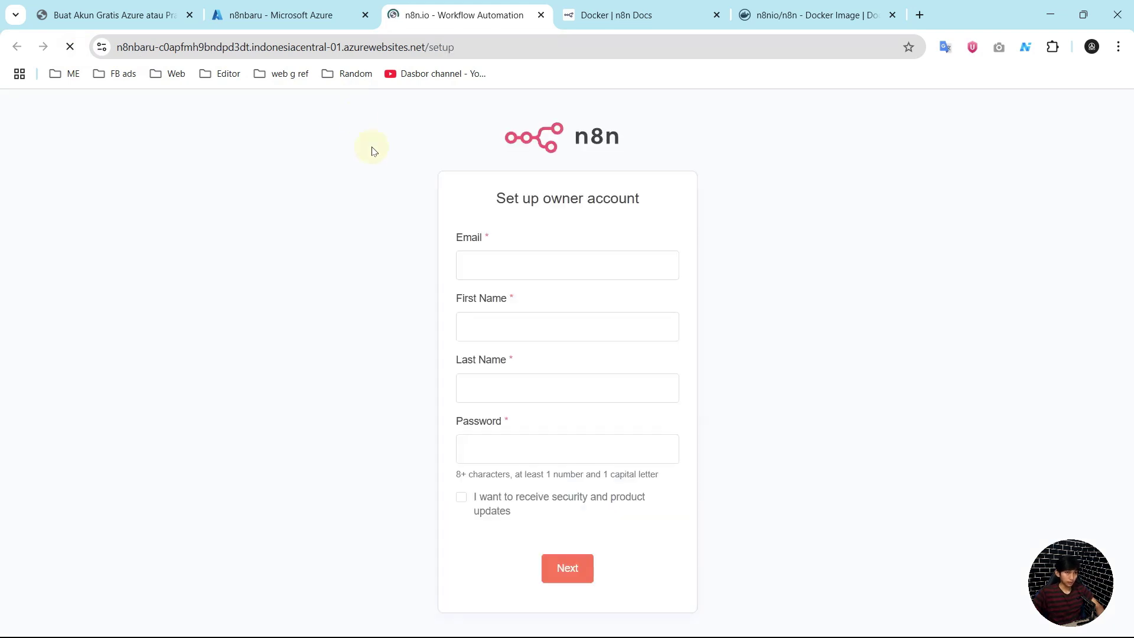
Step: Create the owner account with the owner's e-mail, names Test N8n, and a generated strong password
{"action": "left_click", "coordinate": [494, 269]}
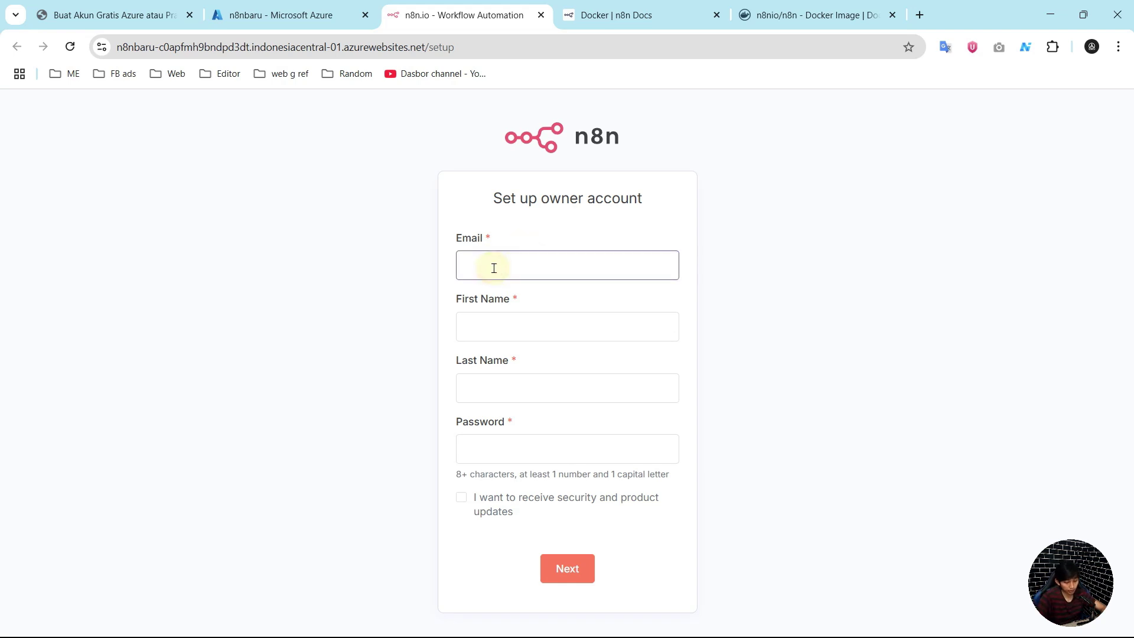
{"action": "left_click", "coordinate": [538, 320]}
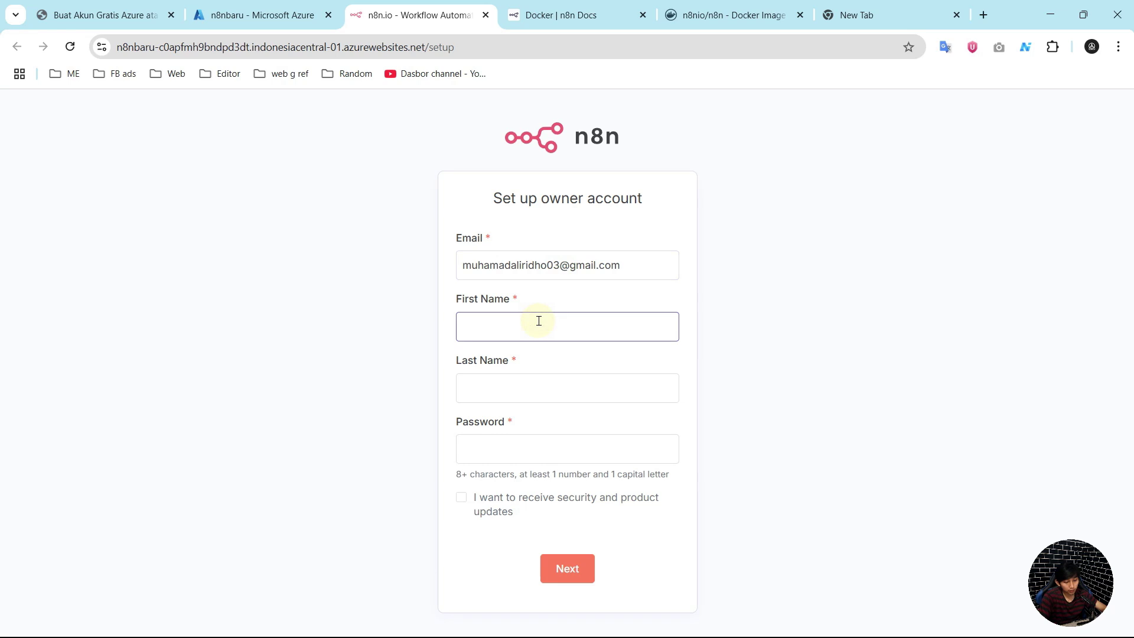
{"action": "left_click", "coordinate": [553, 391]}
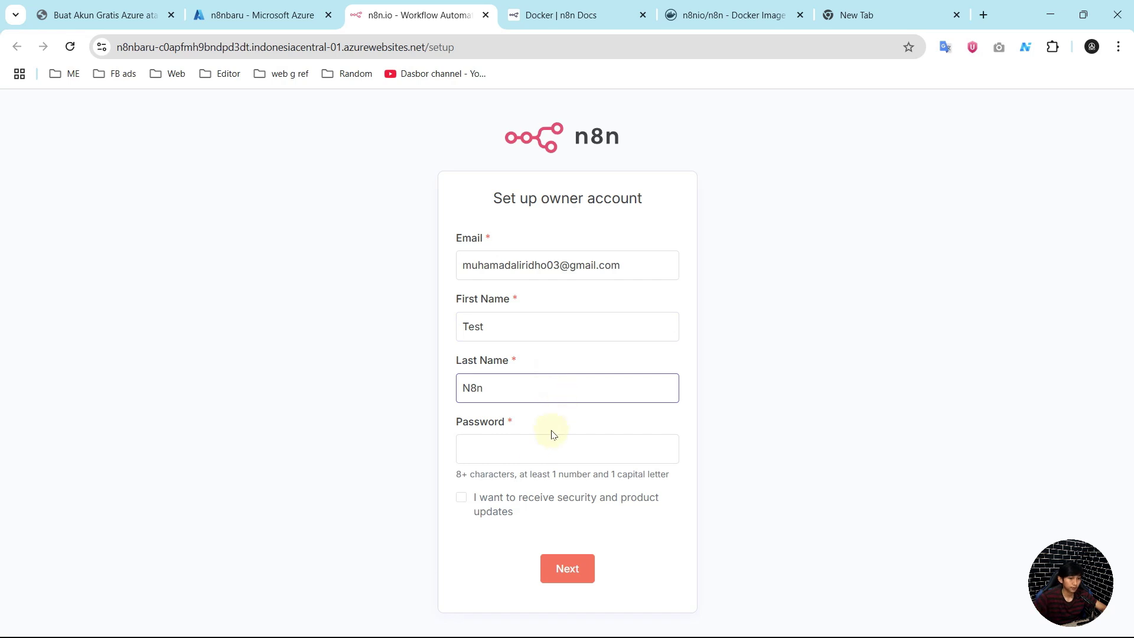
{"action": "left_click", "coordinate": [535, 447]}
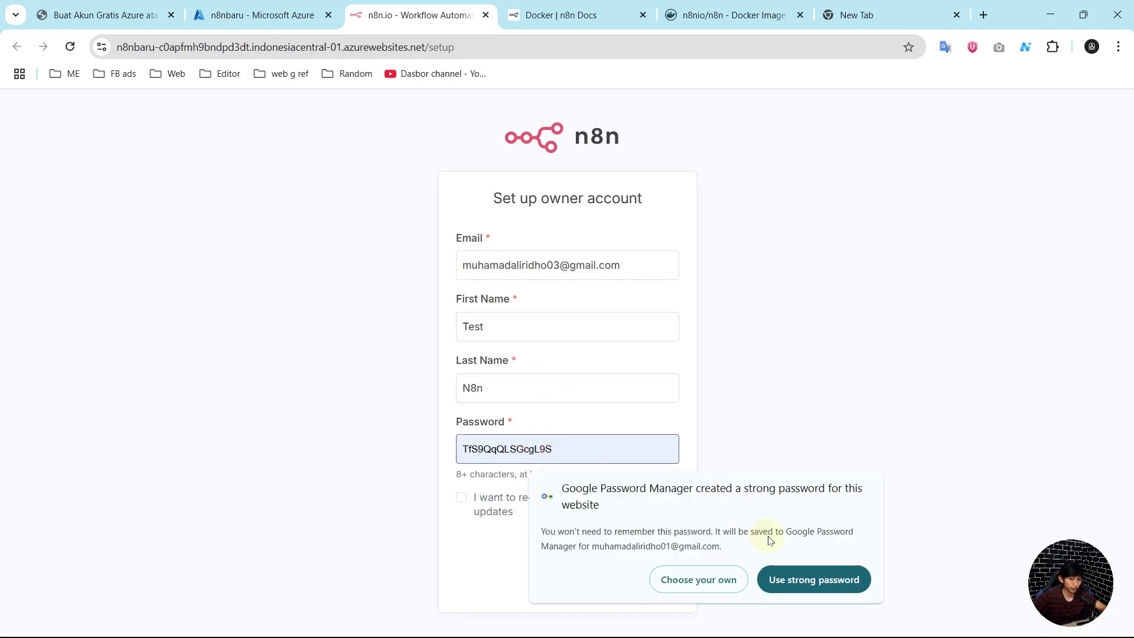
{"action": "left_click", "coordinate": [792, 578]}
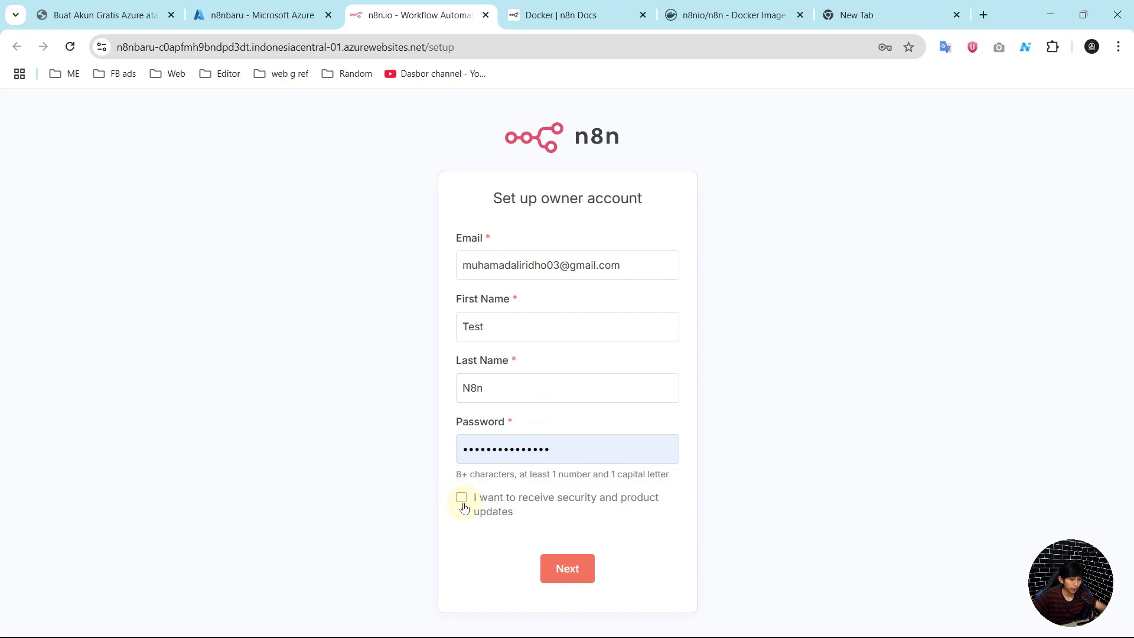
{"action": "left_click", "coordinate": [567, 570]}
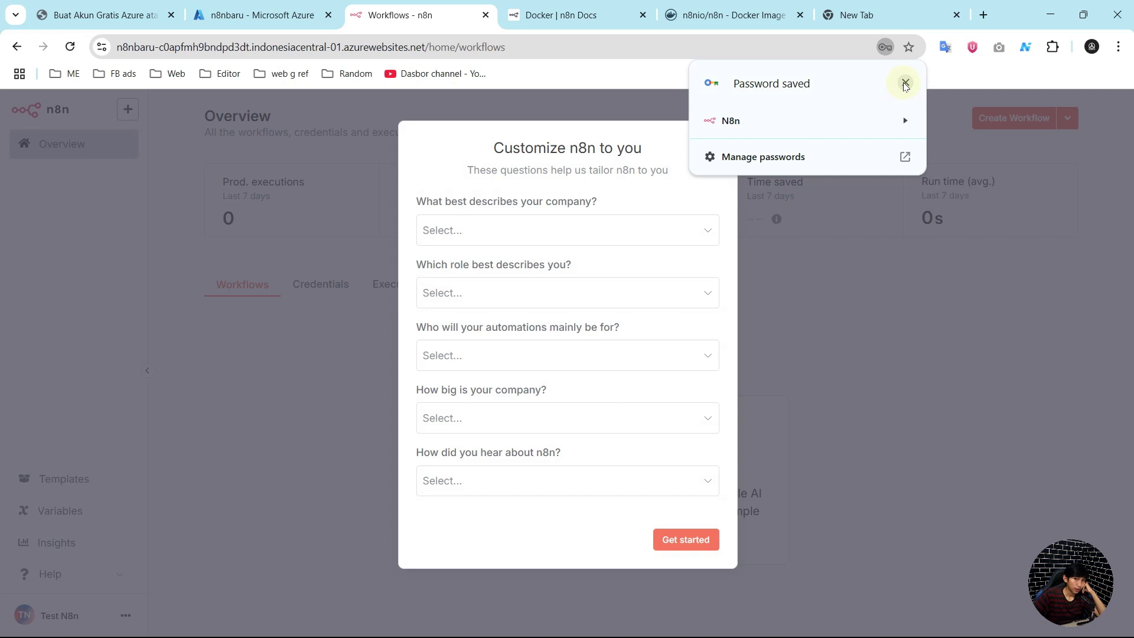
Step: Answer the survey: Software as a service, Business Owner, Myself, Less than 20 people, Google
{"action": "left_click", "coordinate": [906, 83]}
{"action": "left_click", "coordinate": [562, 230]}
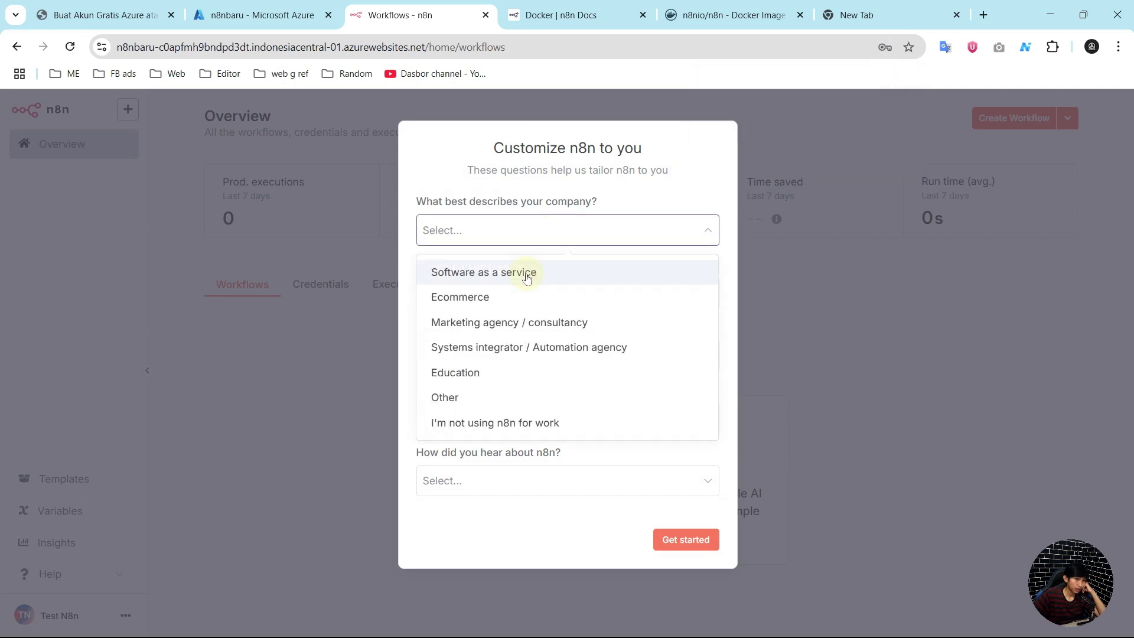
{"action": "left_click", "coordinate": [528, 277]}
{"action": "left_click", "coordinate": [520, 293]}
{"action": "left_click", "coordinate": [522, 338]}
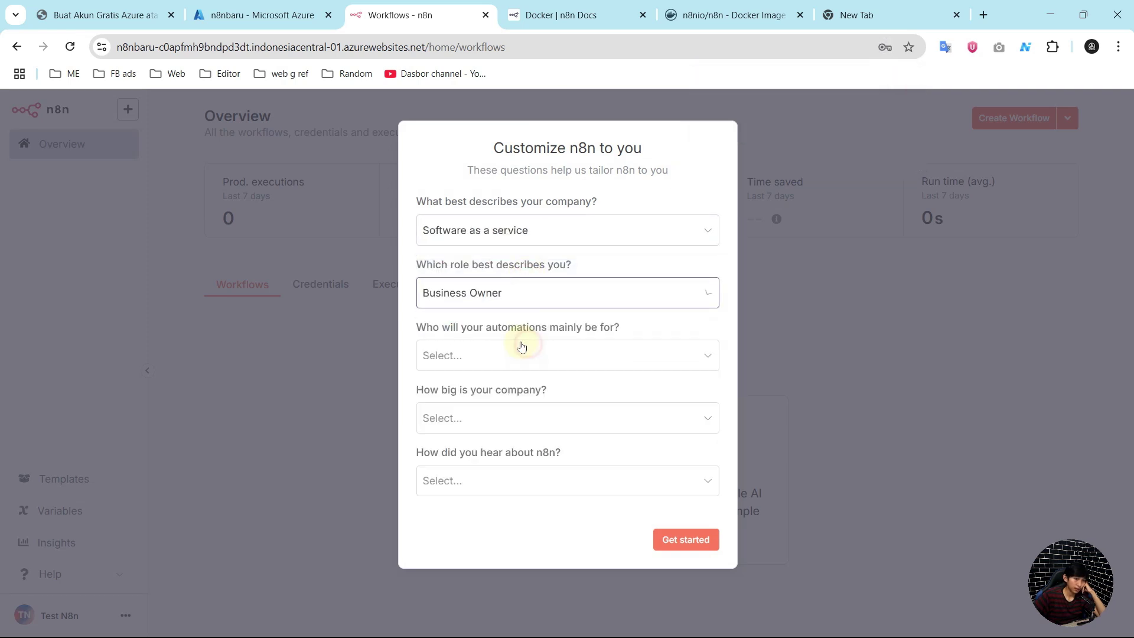
{"action": "left_click", "coordinate": [517, 395]}
{"action": "left_click", "coordinate": [507, 417]}
{"action": "left_click", "coordinate": [503, 462]}
{"action": "left_click", "coordinate": [498, 476]}
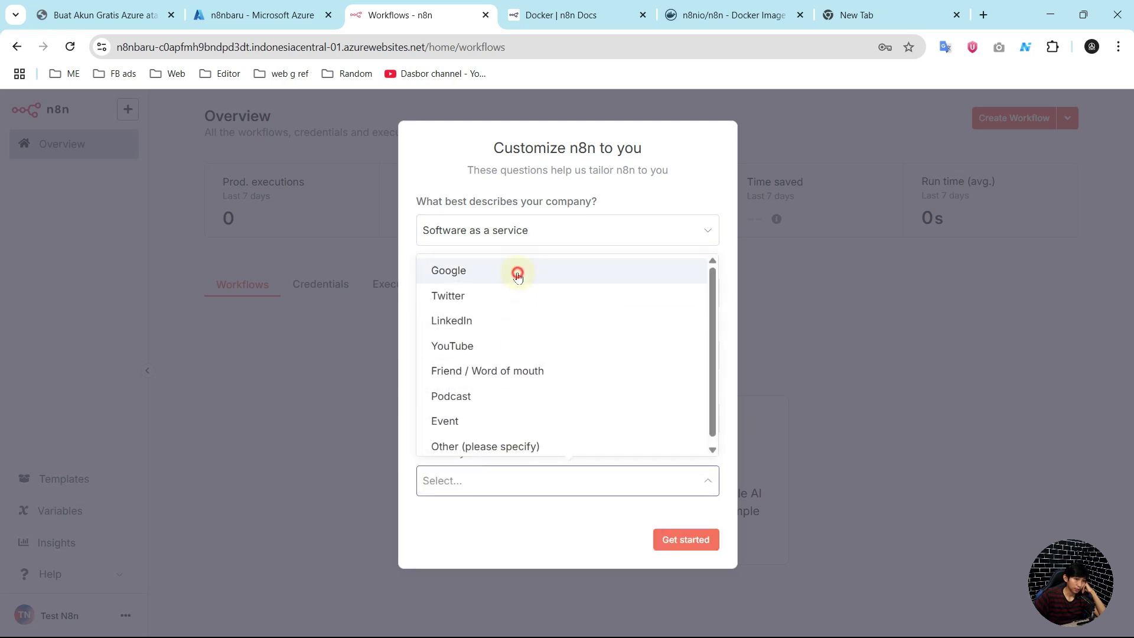
{"action": "left_click", "coordinate": [518, 273]}
{"action": "left_click", "coordinate": [688, 539]}
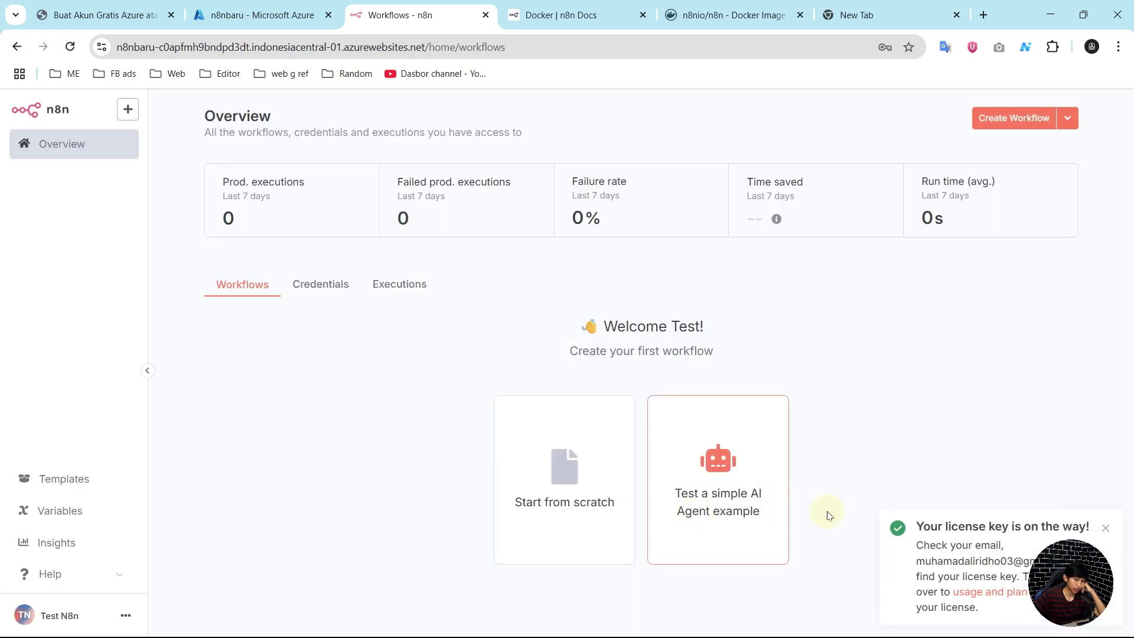
Step: Dismiss the license notice, check the n8nbaru instance URL, and create a new workflow
{"action": "left_click", "coordinate": [1106, 528]}
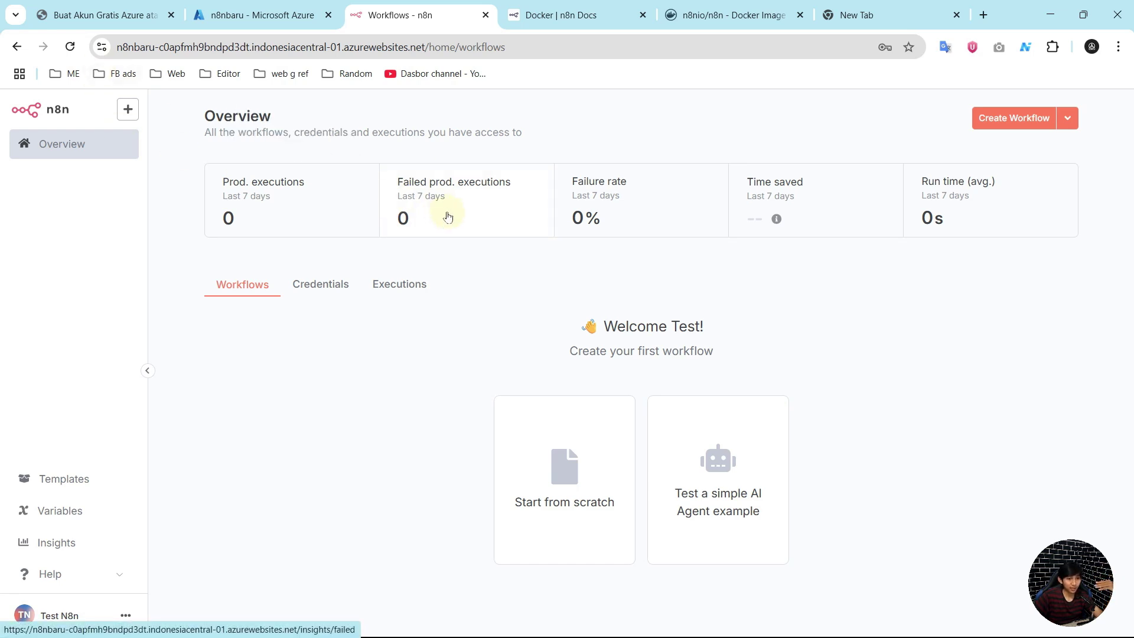
{"action": "left_click", "coordinate": [199, 48]}
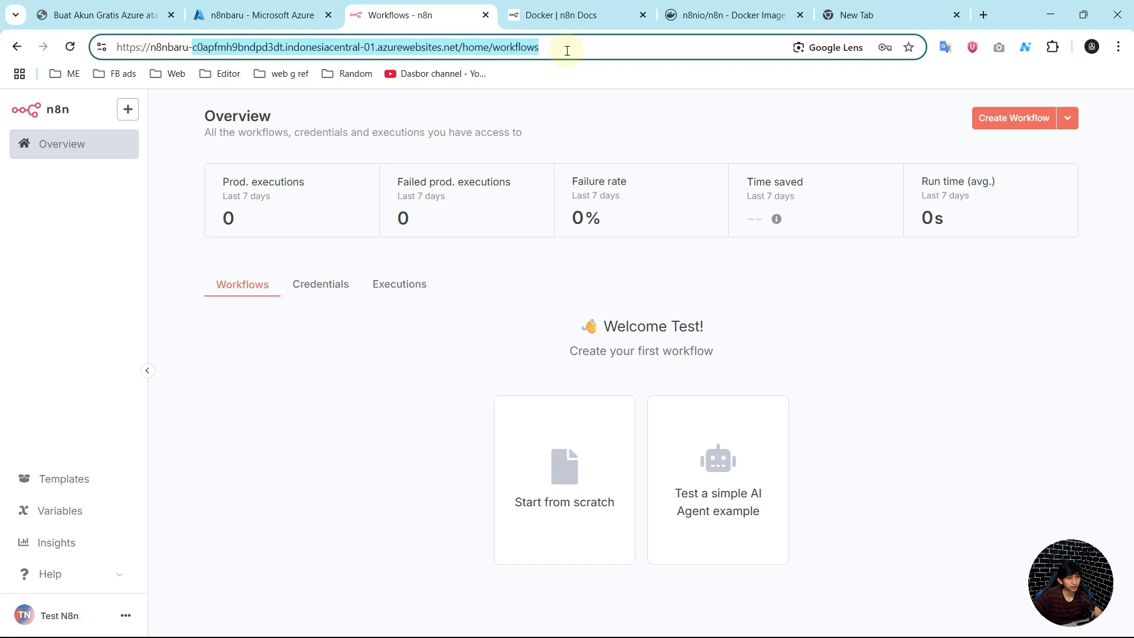
{"action": "left_click", "coordinate": [572, 49]}
{"action": "left_click_drag", "start_coordinate": [460, 47], "coordinate": [152, 53]}
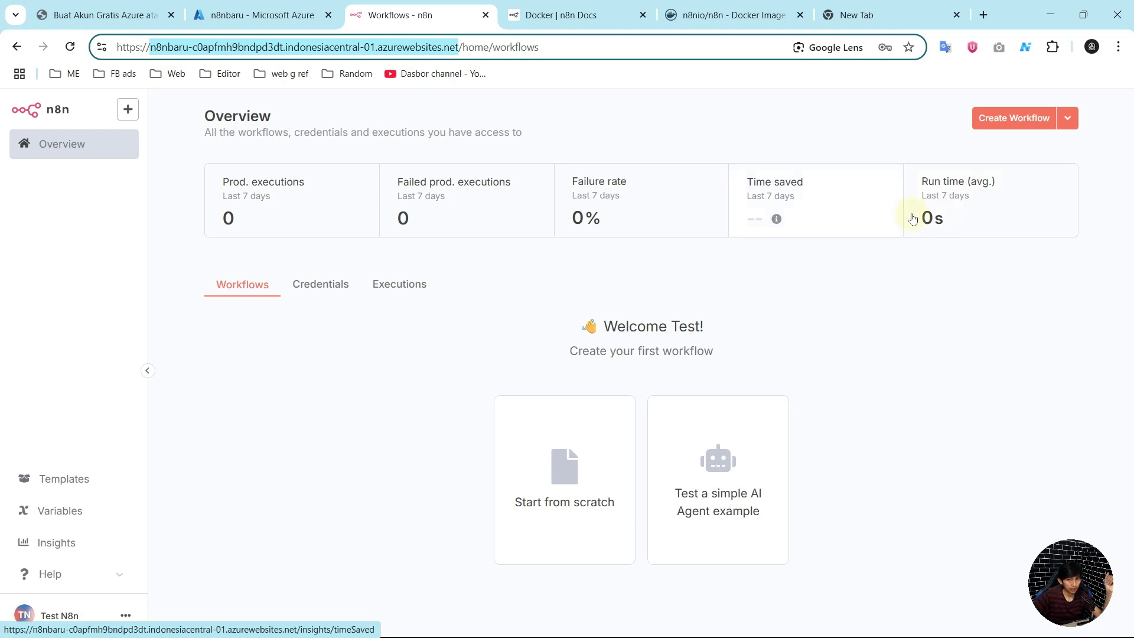
{"action": "left_click", "coordinate": [1032, 119]}
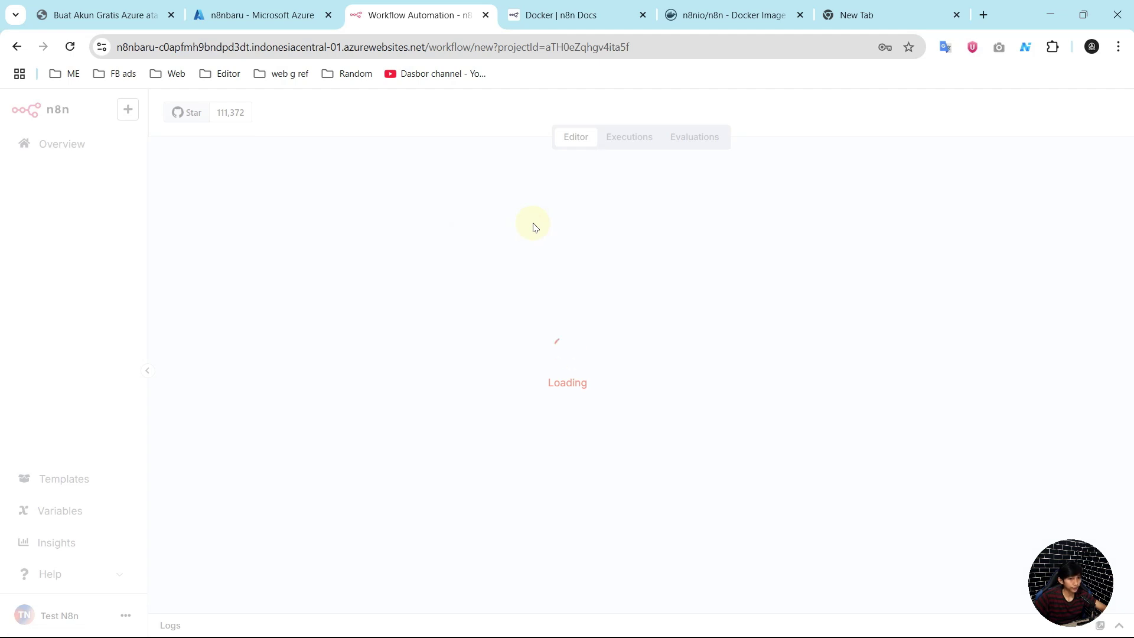
Step: Add an AI Agent node as the first step, auto-linked to a 'When chat message received' trigger
{"action": "left_click", "coordinate": [1105, 164]}
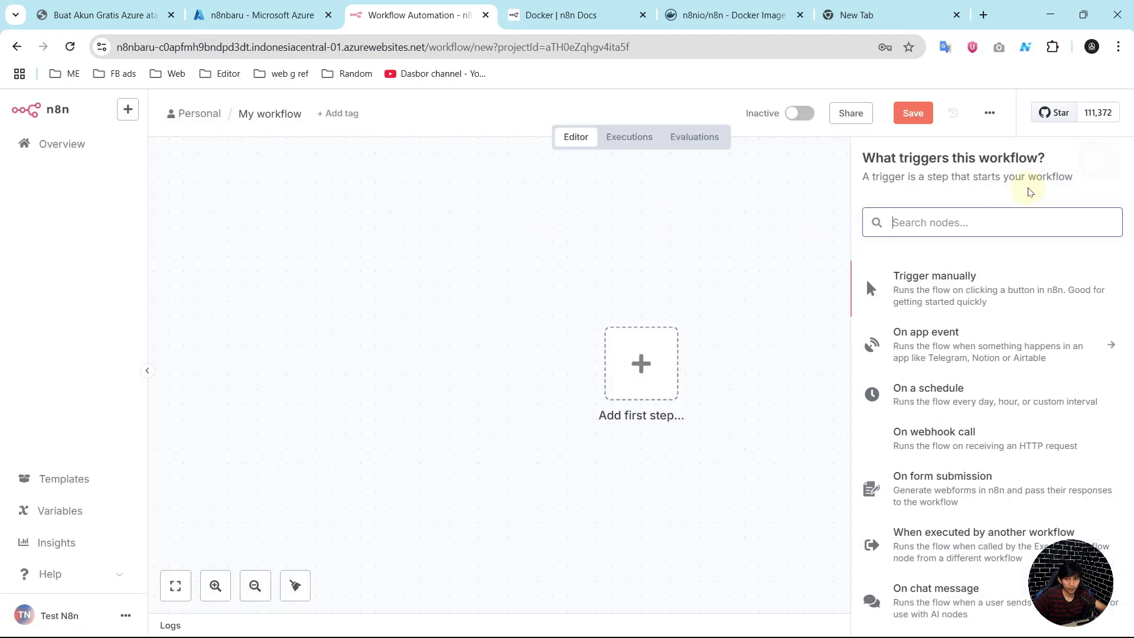
{"action": "type", "text": "ai a"}
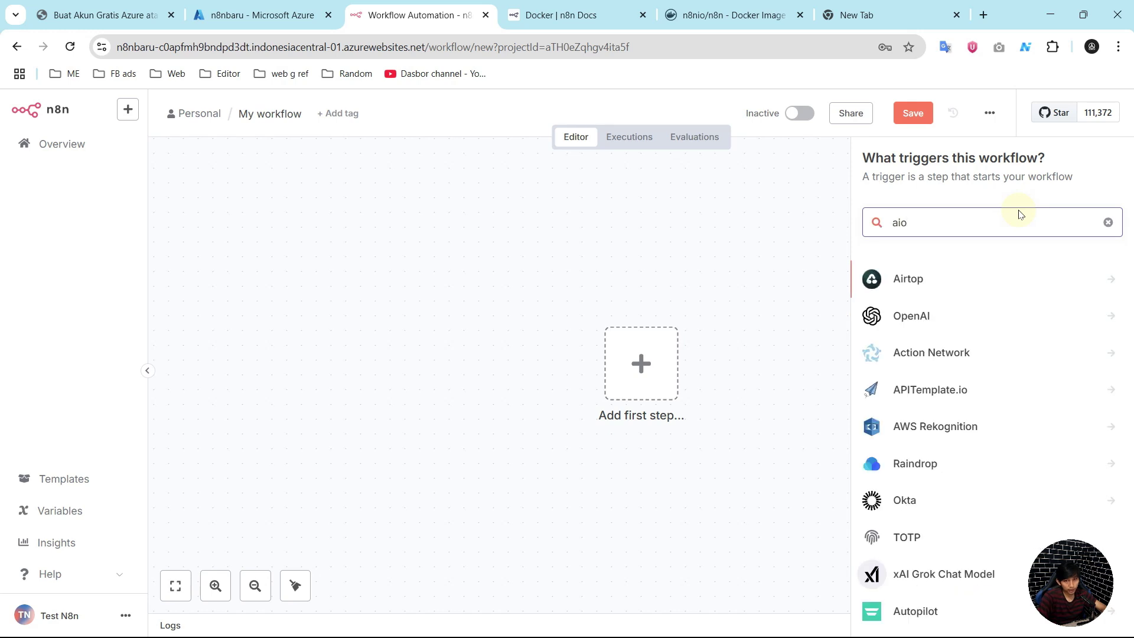
{"action": "type", "text": "gent"}
{"action": "key", "text": "Return"}
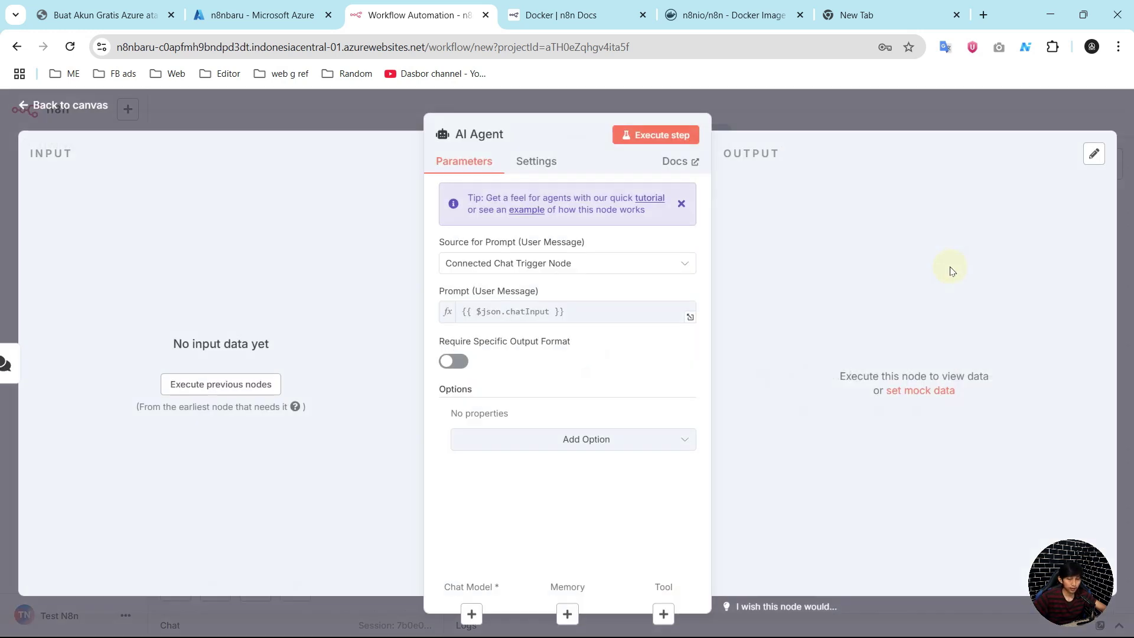
{"action": "key", "text": "Escape"}
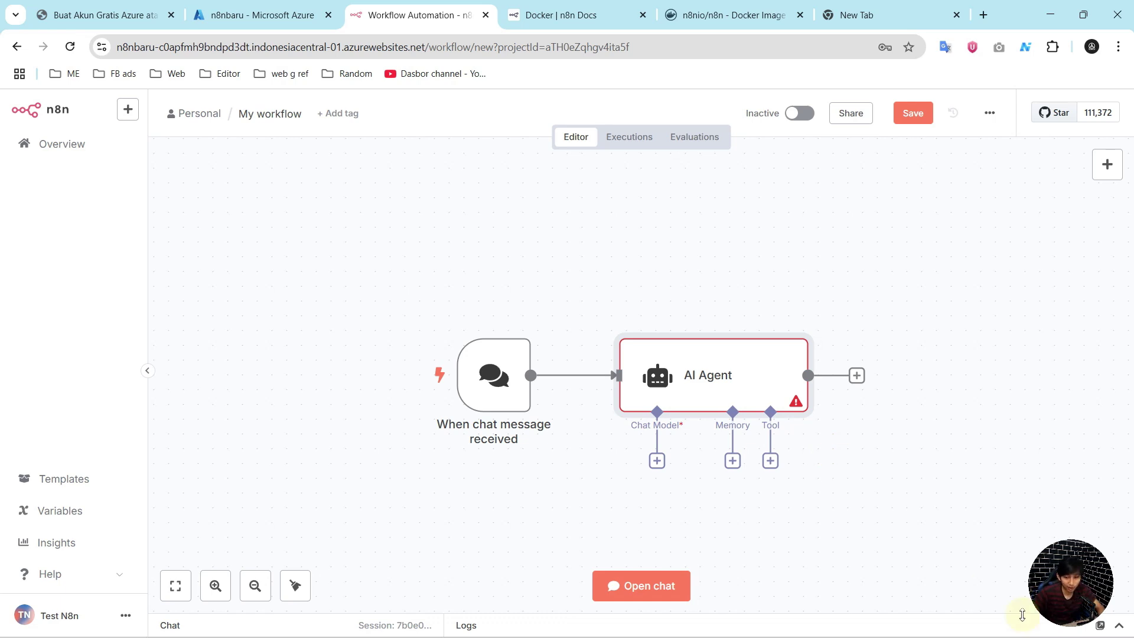
{"action": "mouse_move", "coordinate": [1028, 633]}
{"action": "left_click", "coordinate": [981, 392]}
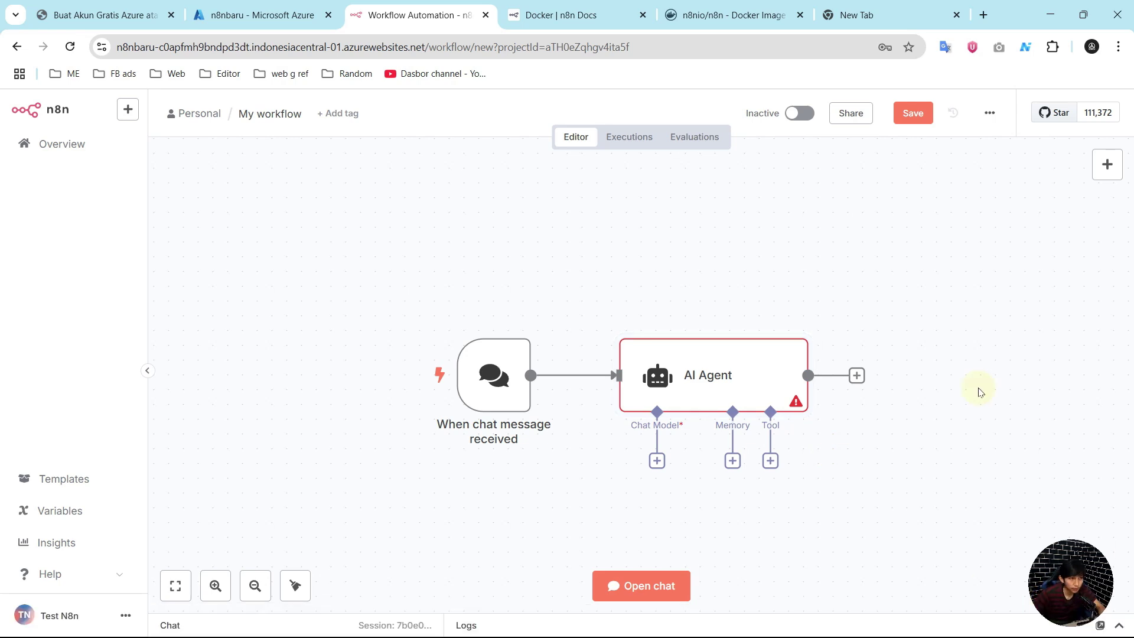